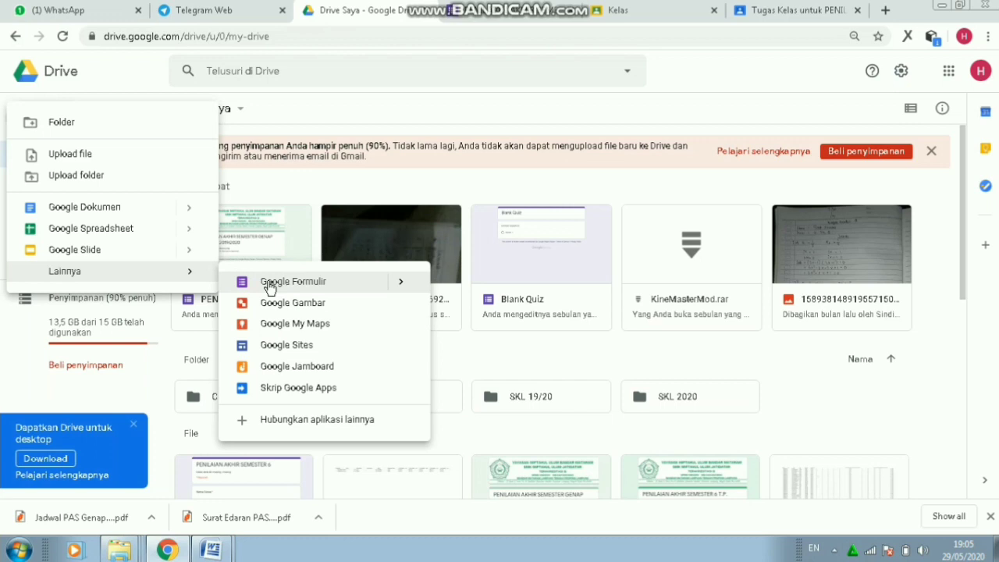
# - Create a new blank Google Form from Google Drive's New menu
pyautogui.click(269, 284)
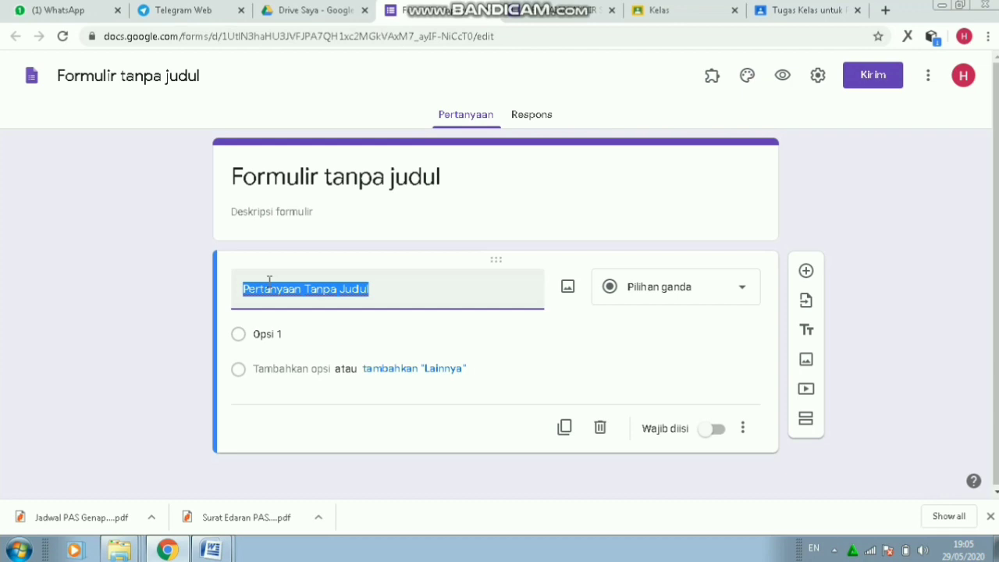
# - Name and title the form 'PENILAIAN AKHIR SEMESTER (PAS) GENAP T.P. 2019/2020'
pyautogui.click(205, 76)
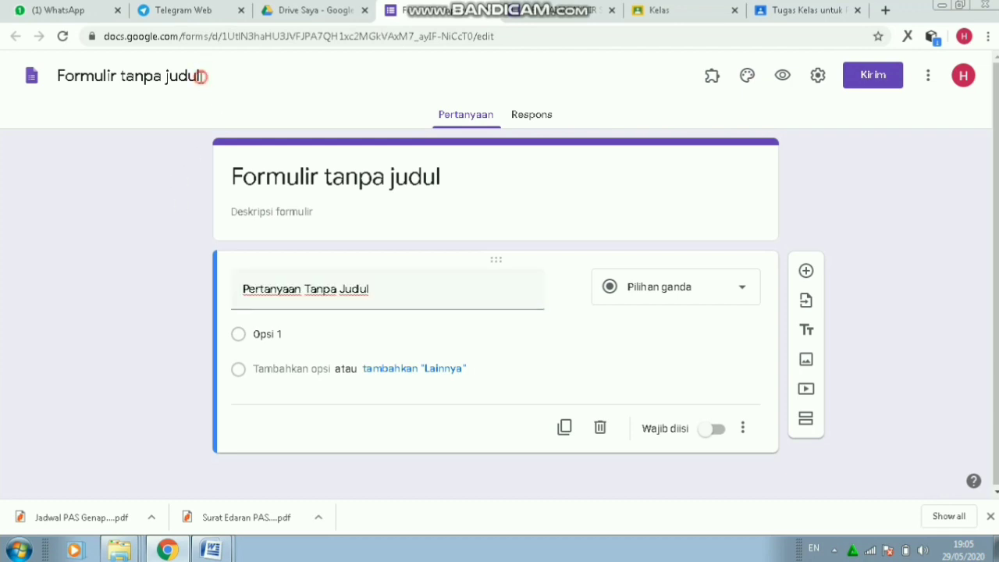
pyautogui.write('pE')
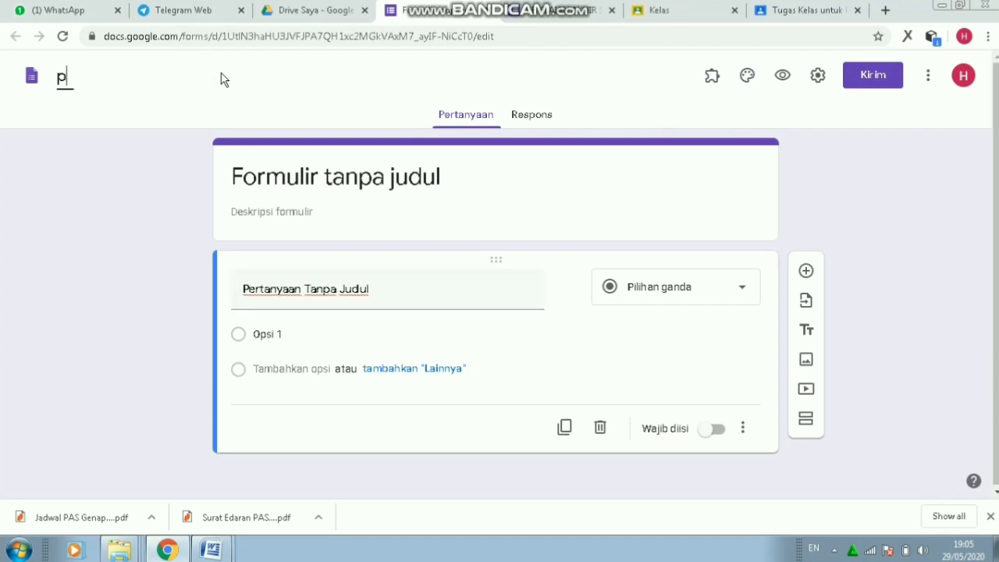
pyautogui.press('BackSpace')
pyautogui.press('BackSpace')
pyautogui.click(221, 73)
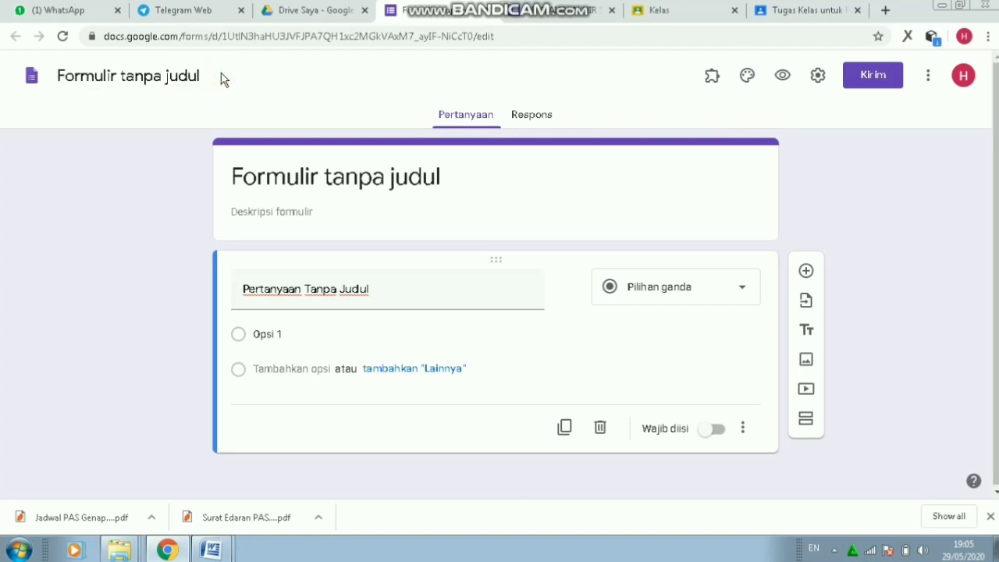
pyautogui.click(182, 77)
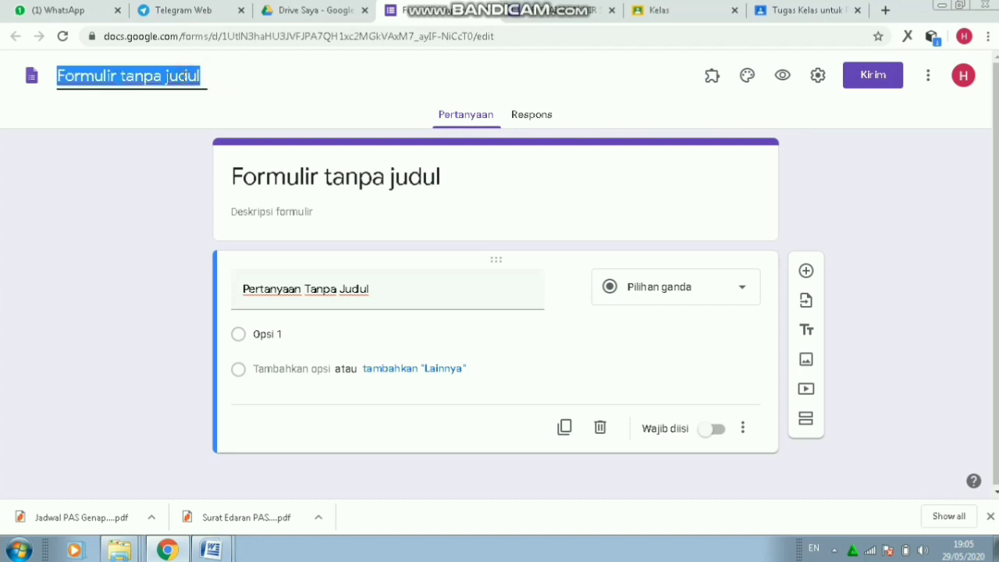
pyautogui.write('PENILAIAN ')
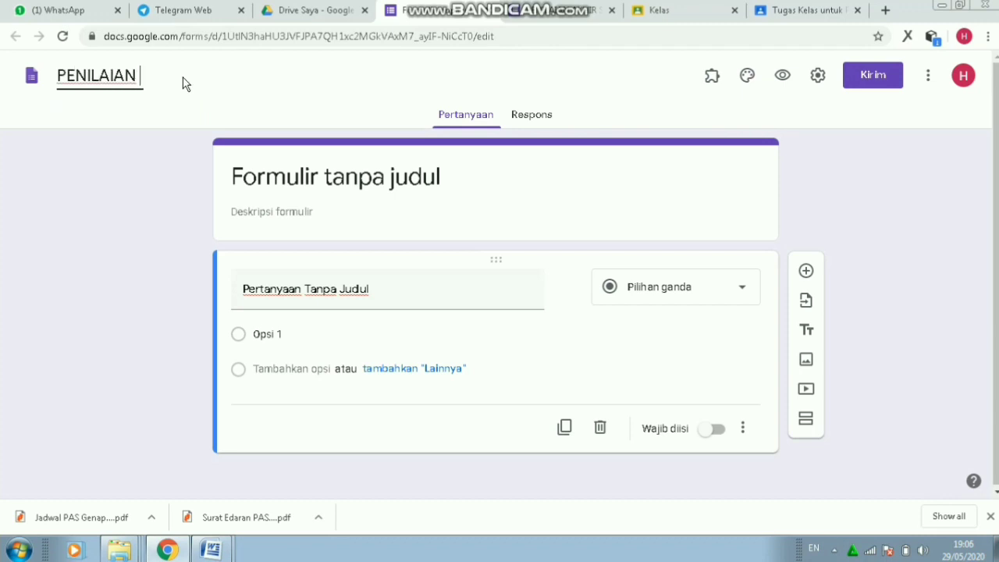
pyautogui.write('AKHIR SEMES')
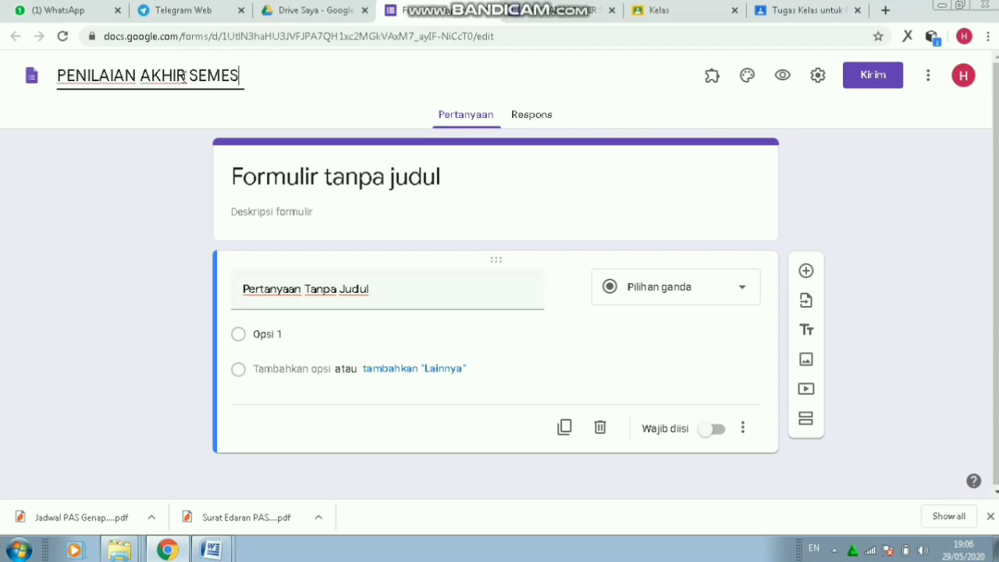
pyautogui.write('TER (PAS)')
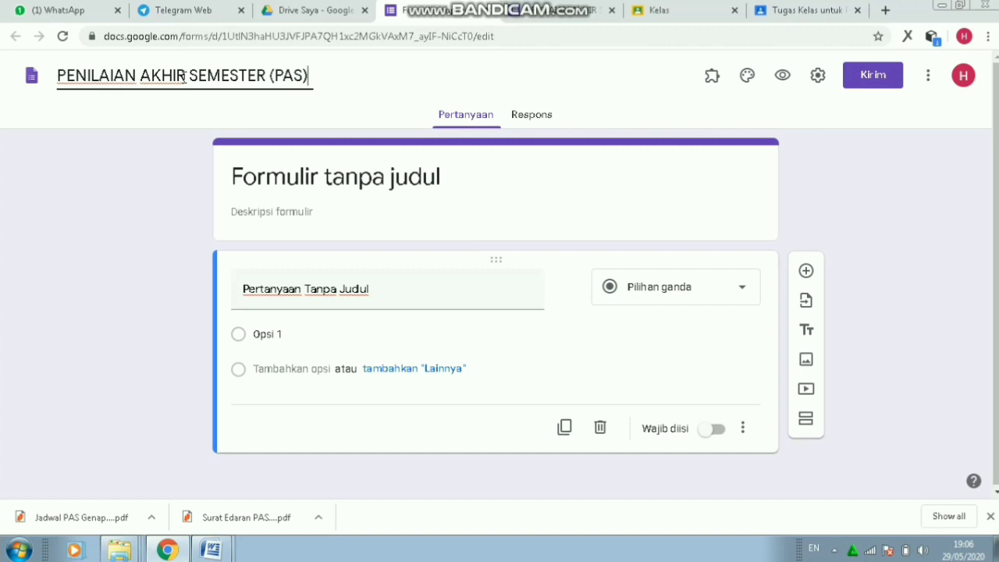
pyautogui.write('GENAP')
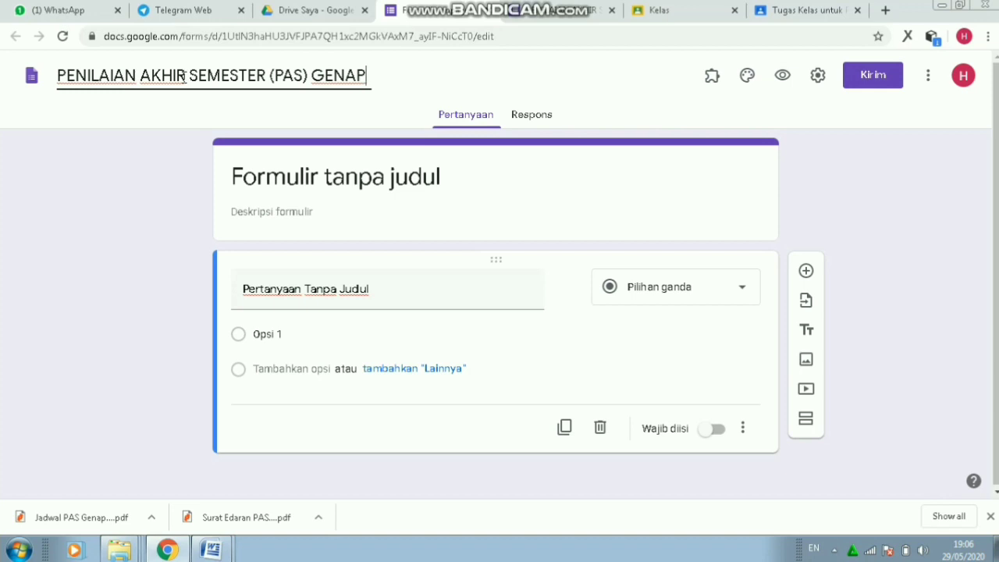
pyautogui.write(' T.P. 201')
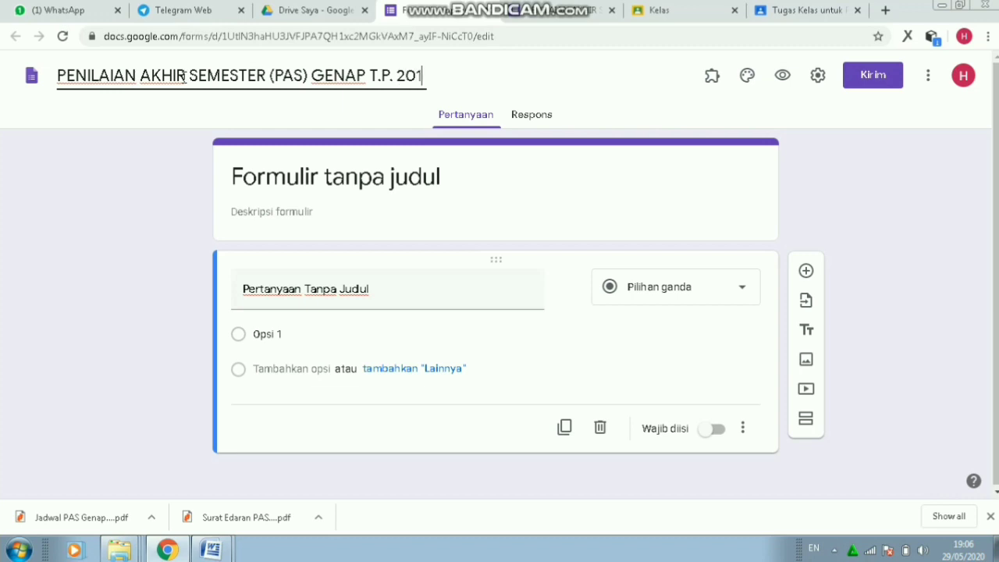
pyautogui.write('9/2020')
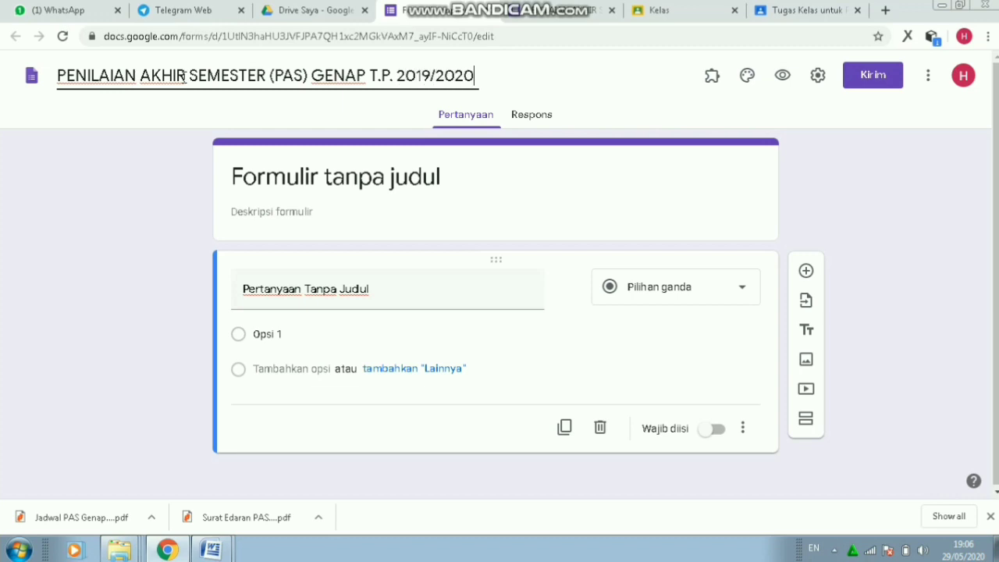
pyautogui.click(296, 176)
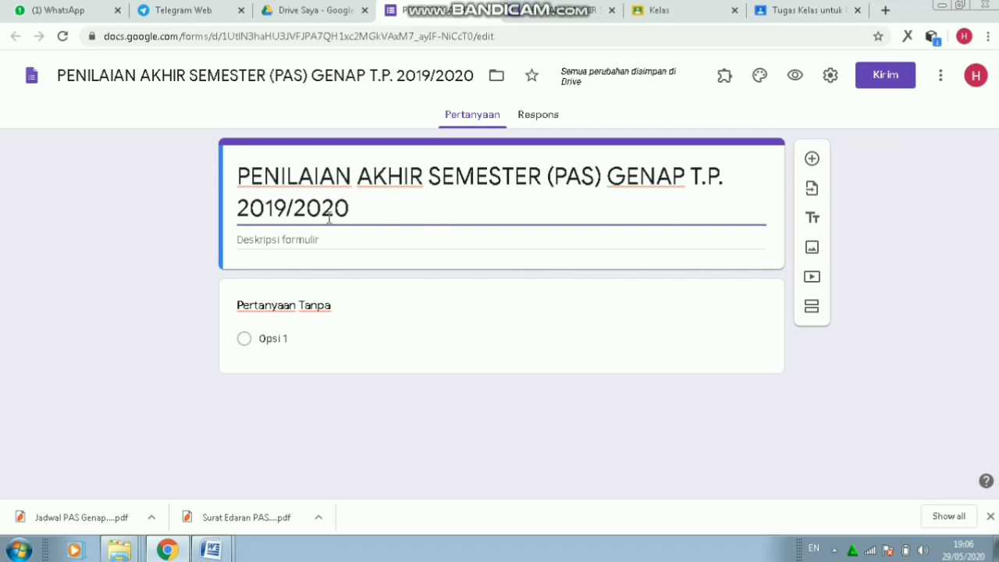
# - Write the description lines 'Mata Pelajaran : Matematika' and 'Kelas/Kompetensi : X/ Semua Kompetensi'
pyautogui.click(323, 240)
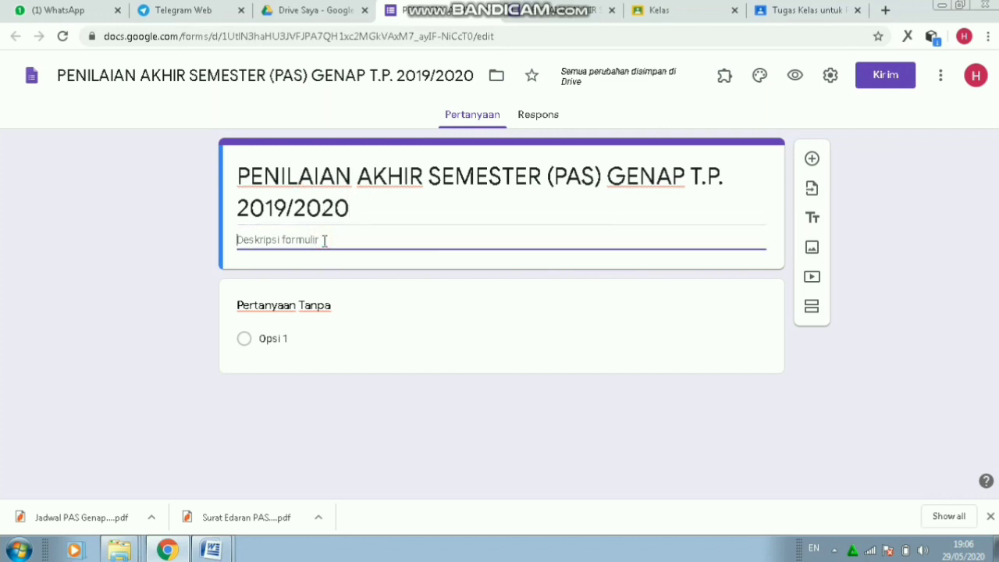
pyautogui.write('MATA')
pyautogui.press('BackSpace')
pyautogui.press('BackSpace')
pyautogui.press('BackSpace')
pyautogui.press('BackSpace')
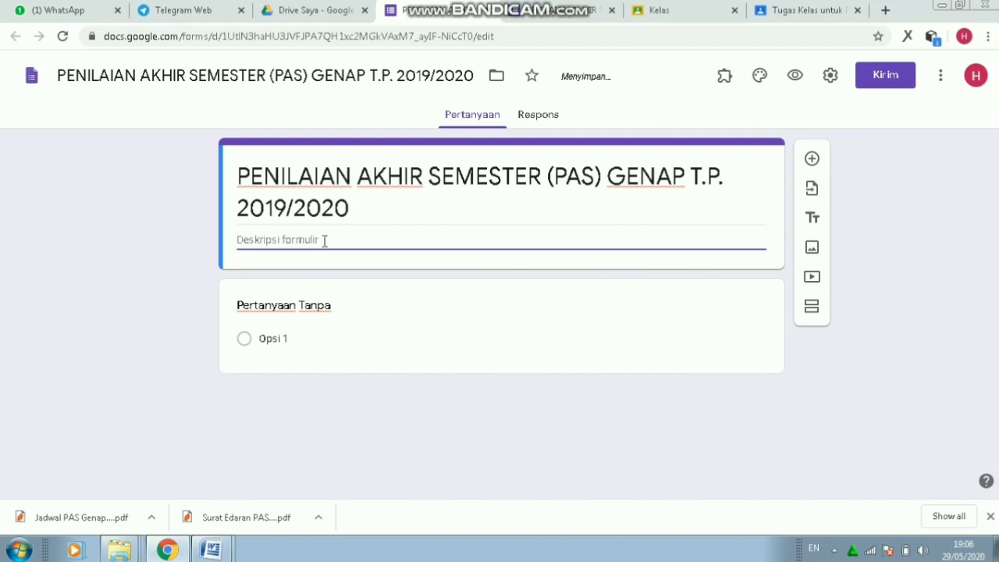
pyautogui.write('Mata Pelajaran')
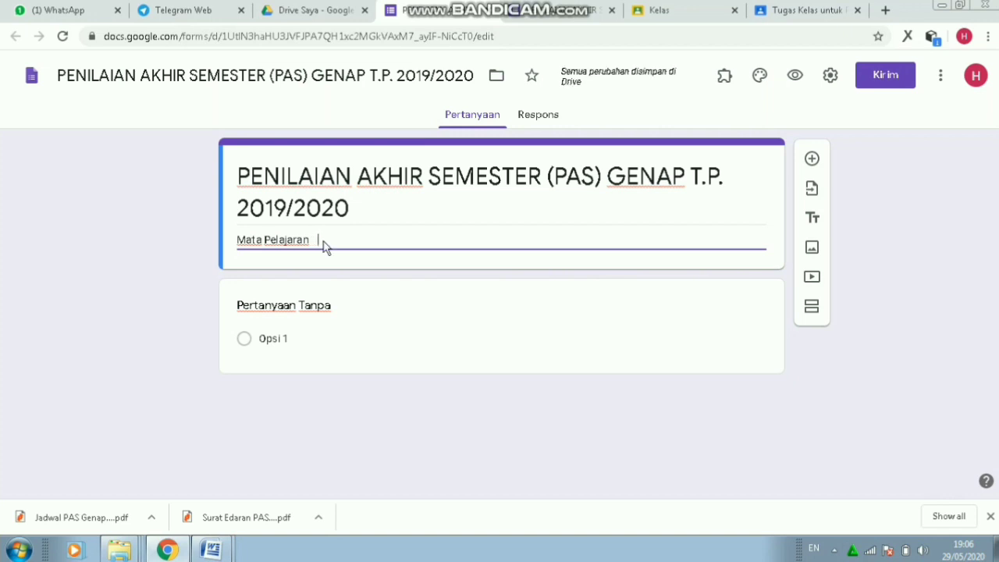
pyautogui.write('     M')
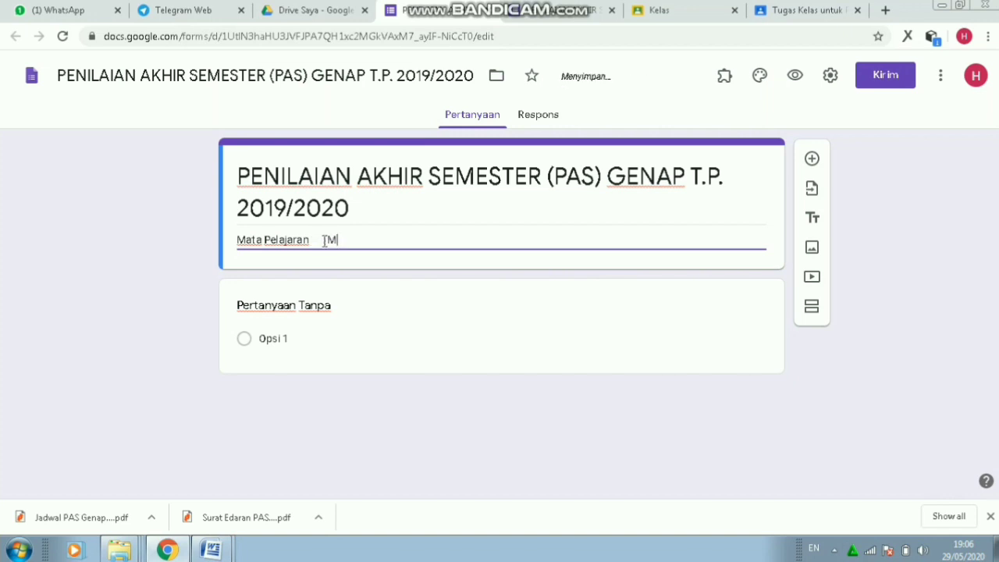
pyautogui.write('atematika')
pyautogui.press('Return')
pyautogui.write('K')
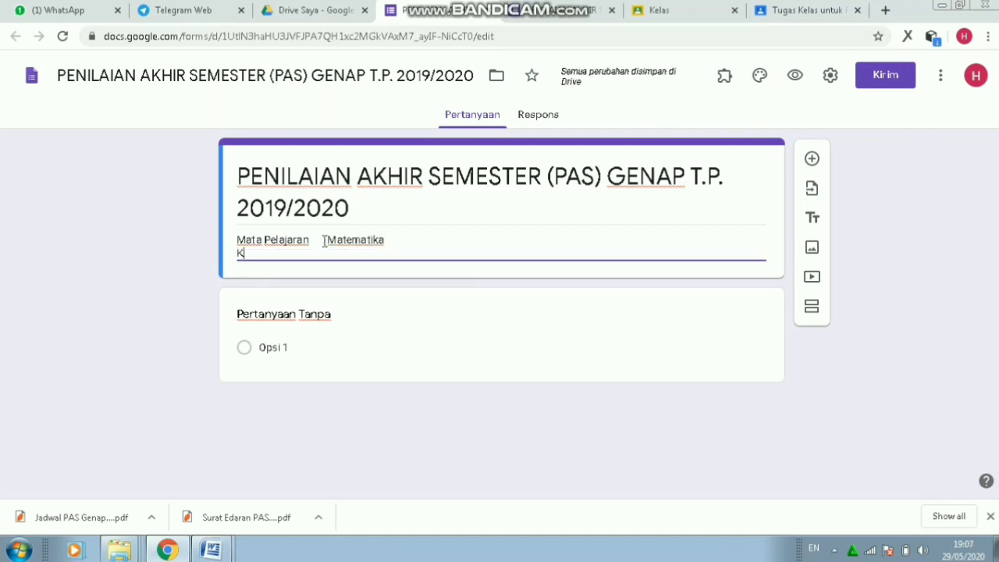
pyautogui.write('elas')
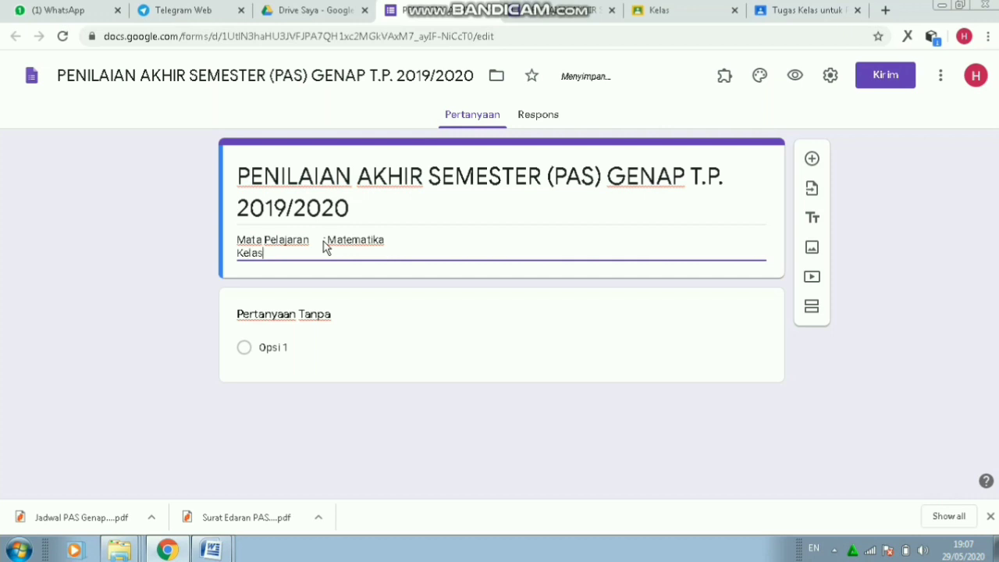
pyautogui.write('/Kompetensi')
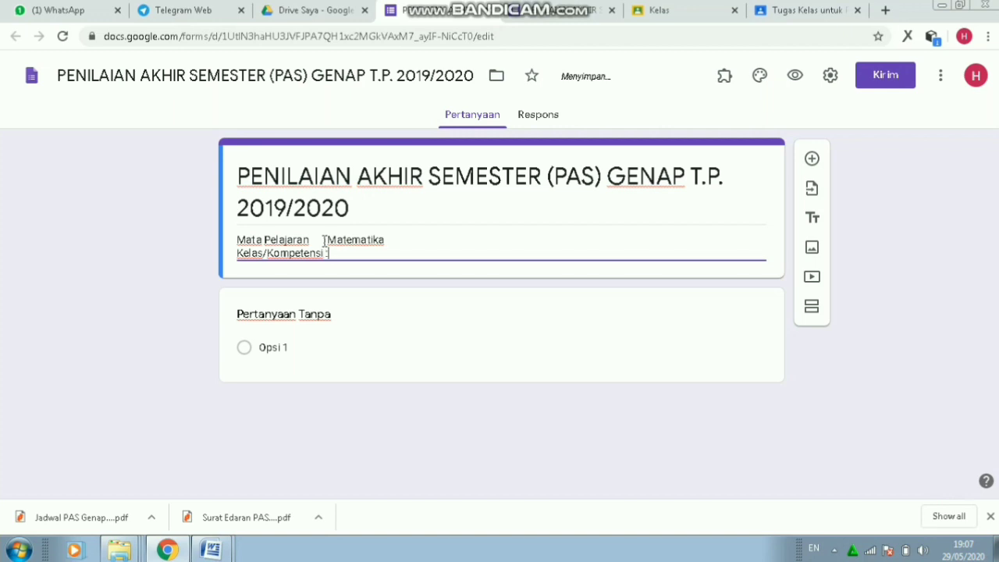
pyautogui.write(' : X/ Semua Kompetensi')
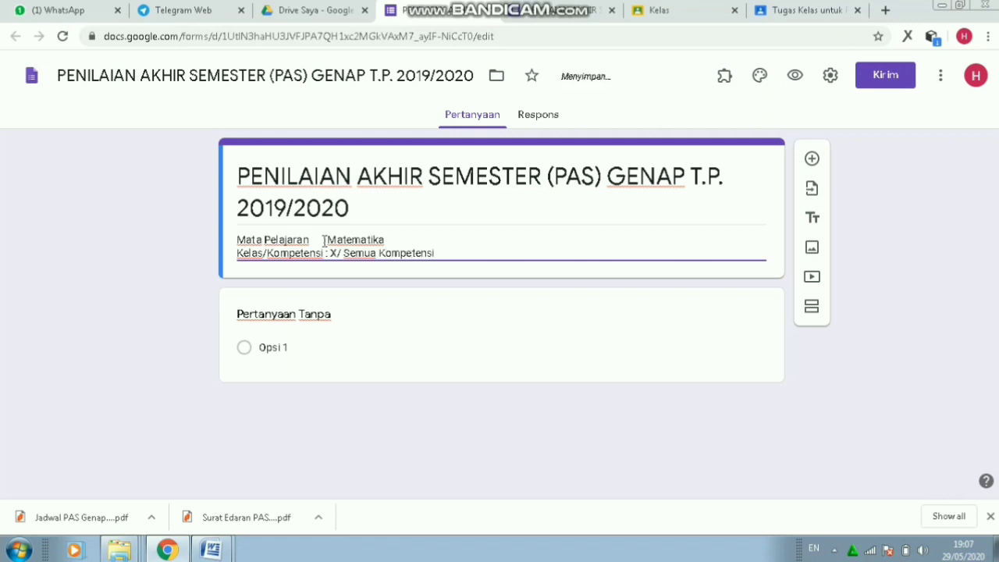
pyautogui.click(321, 240)
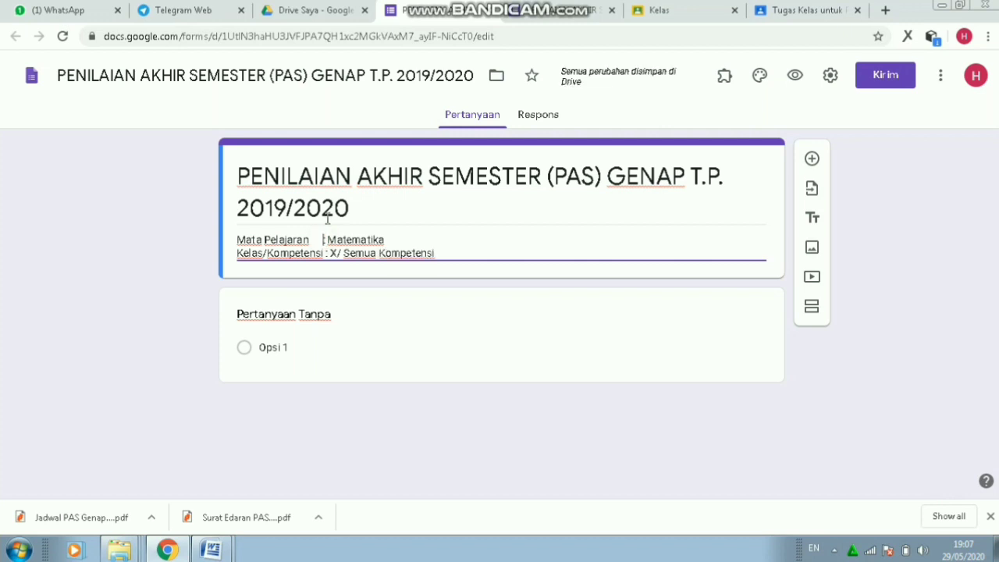
pyautogui.click(458, 253)
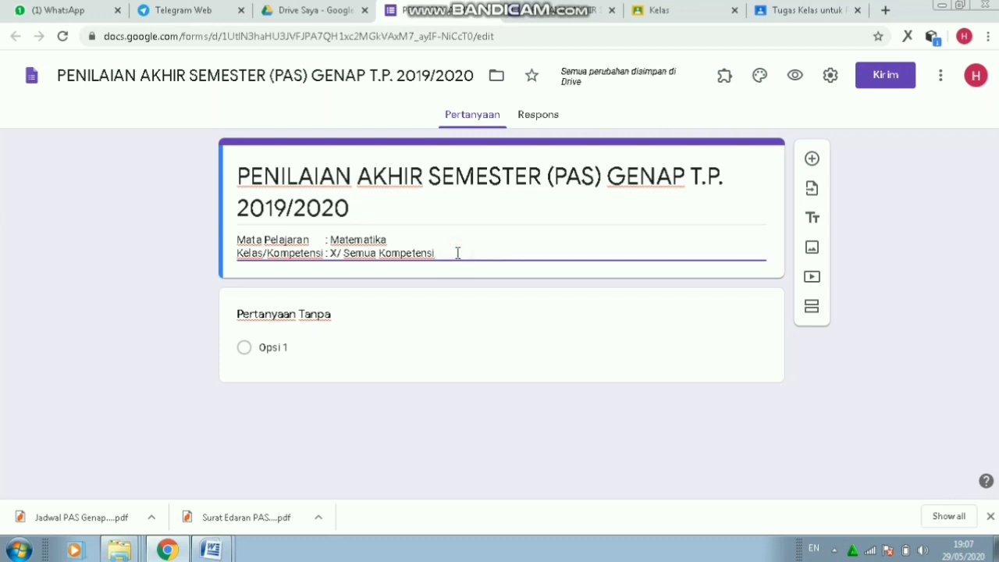
# - Add a new section titled 'Identitas Siswa'
pyautogui.click(812, 309)
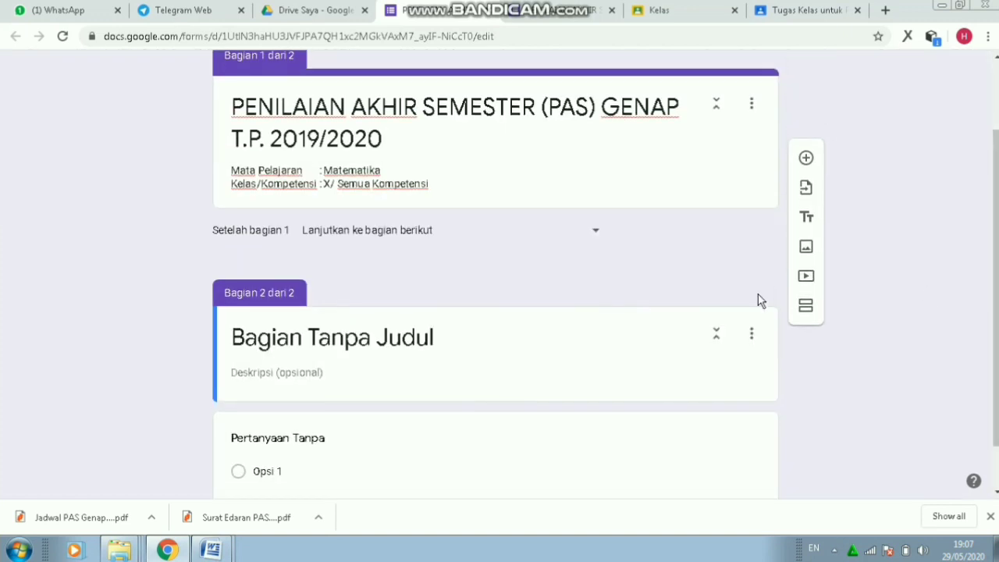
pyautogui.click(448, 340)
pyautogui.write('I')
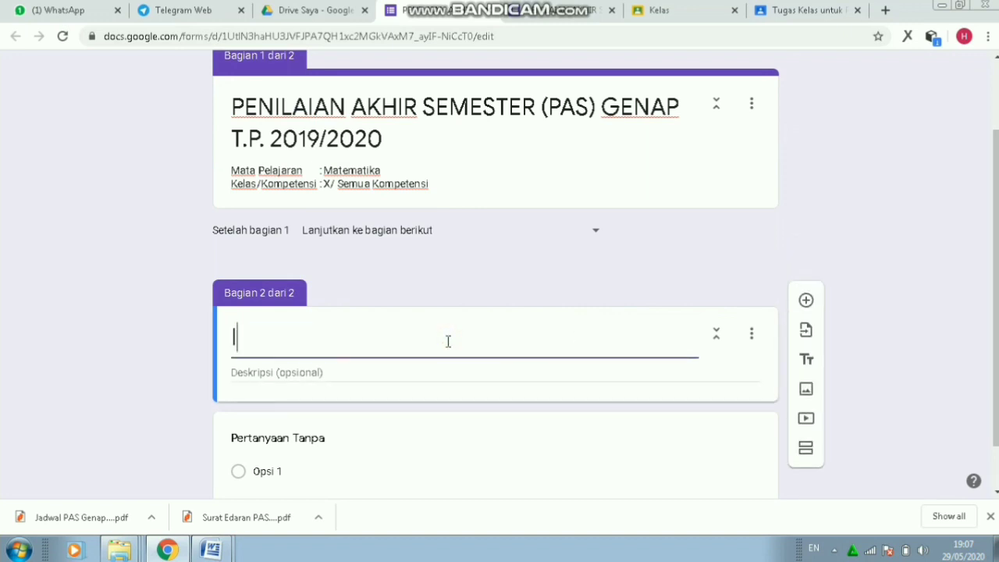
pyautogui.write('dentitas')
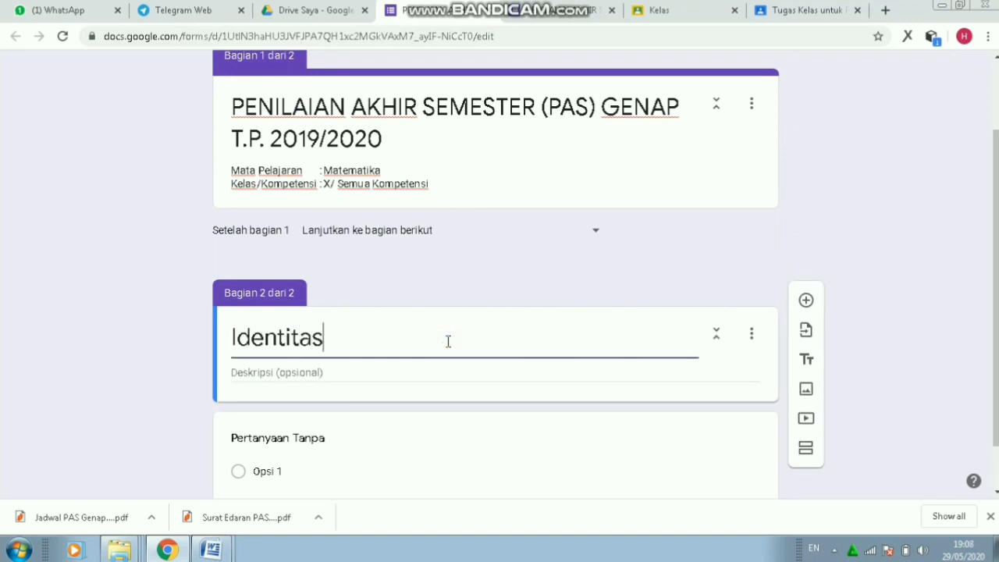
pyautogui.press('BackSpace')
pyautogui.press('BackSpace')
pyautogui.press('BackSpace')
pyautogui.press('BackSpace')
pyautogui.press('BackSpace')
pyautogui.press('BackSpace')
pyautogui.press('BackSpace')
pyautogui.press('BackSpace')
pyautogui.press('BackSpace')
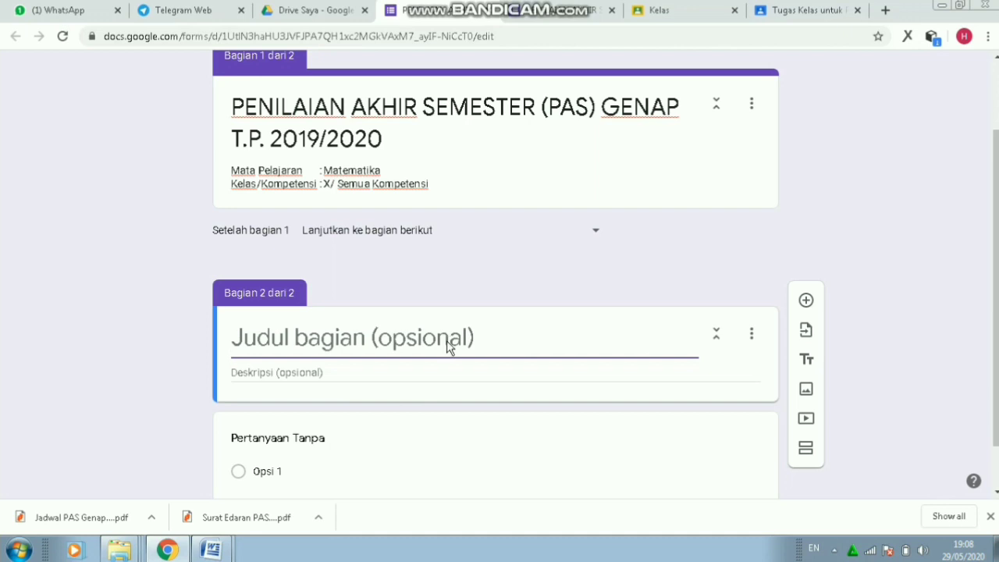
pyautogui.write('Identitas Siswa')
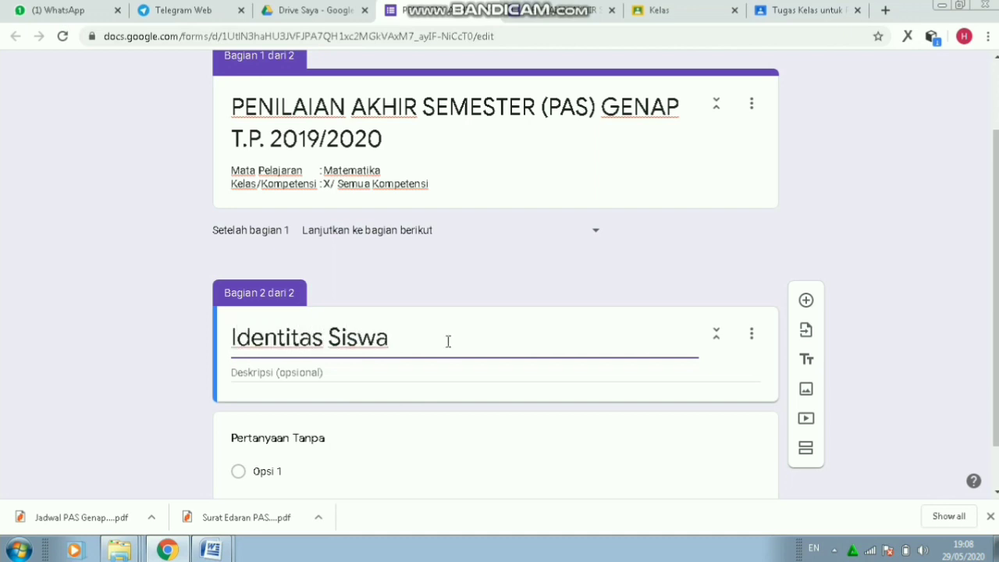
# - Give the section the description 'isikan sesuai data diri siswa masing masing'
pyautogui.click(403, 368)
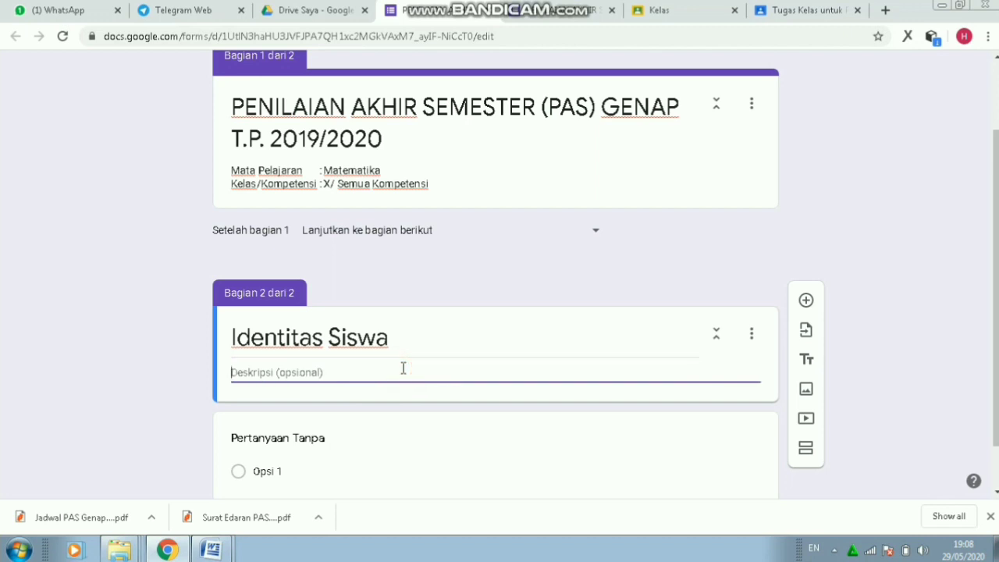
pyautogui.write('isikan')
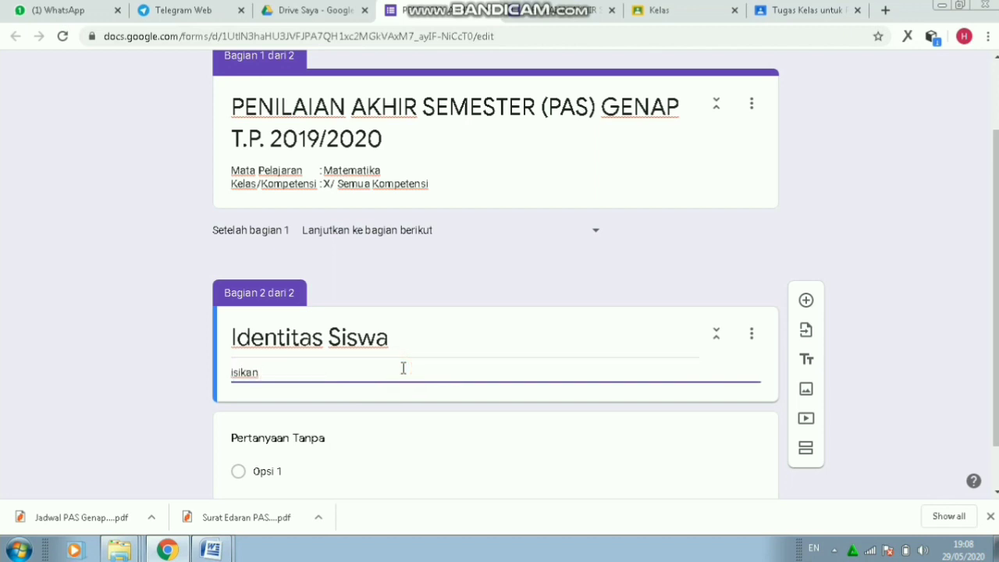
pyautogui.press('BackSpace')
pyautogui.press('BackSpace')
pyautogui.press('BackSpace')
pyautogui.press('BackSpace')
pyautogui.press('BackSpace')
pyautogui.press('BackSpace')
pyautogui.press('BackSpace')
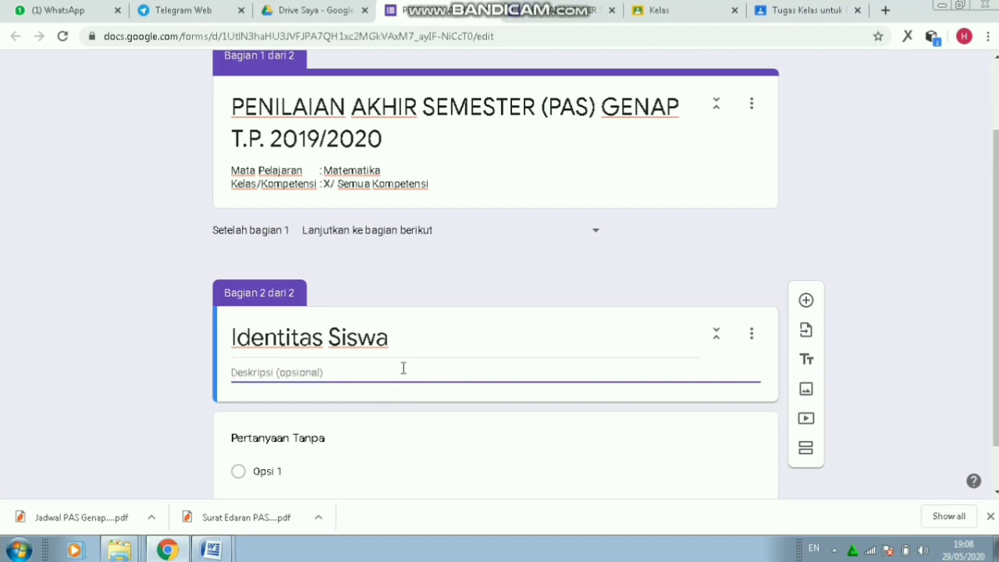
pyautogui.write('isikan ')
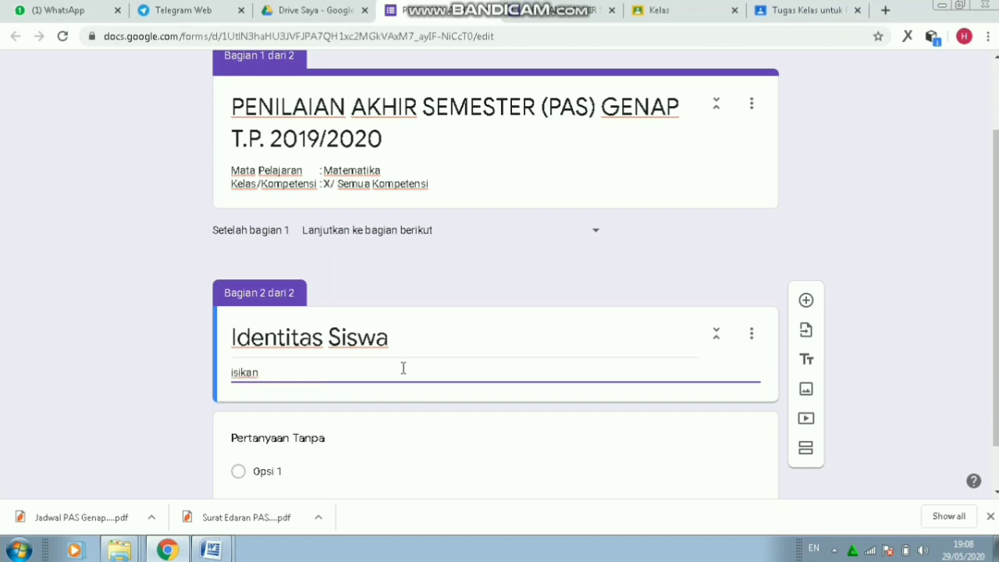
pyautogui.write('sesuai data diri s')
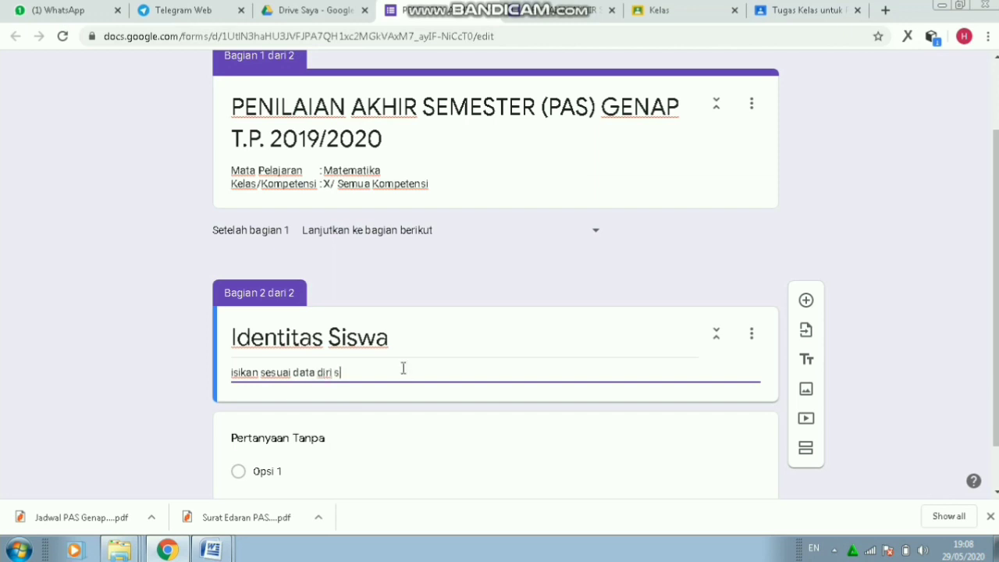
pyautogui.write('iswa masing masing')
pyautogui.scroll(-1, 995, 312)
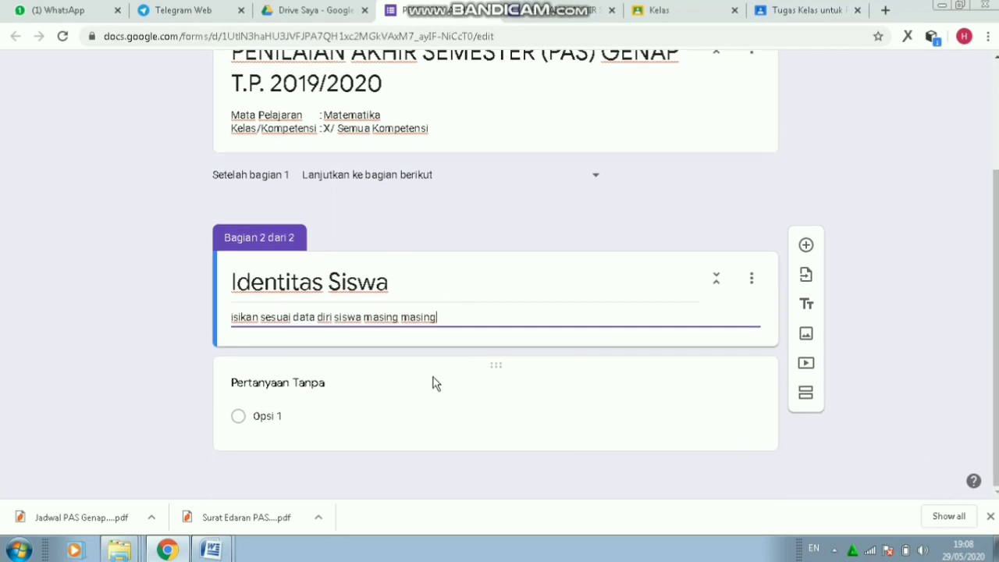
# - Title the question 'Nama siswa', make it required, and add a third section
pyautogui.click(401, 387)
pyautogui.write('Nama')
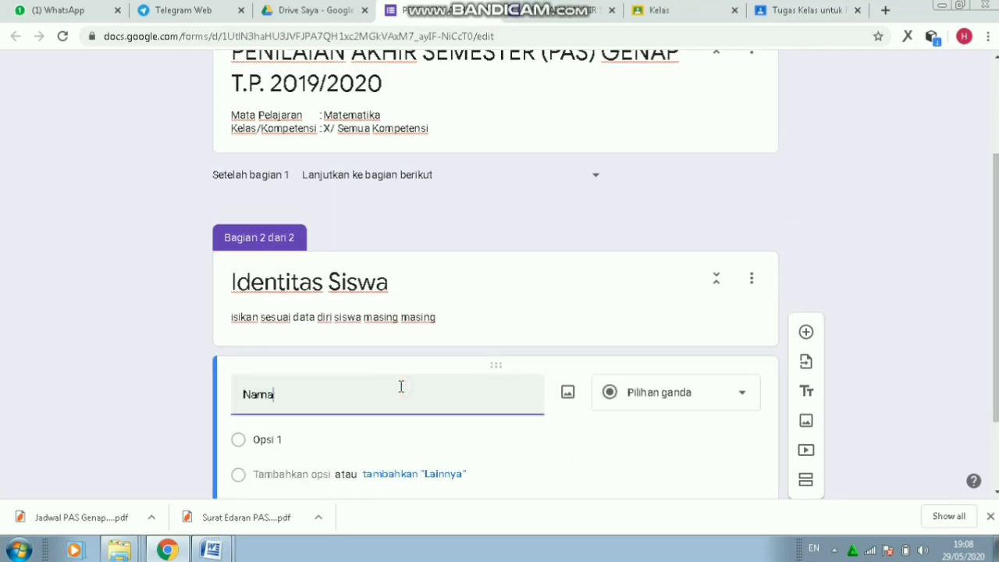
pyautogui.write(' siswa')
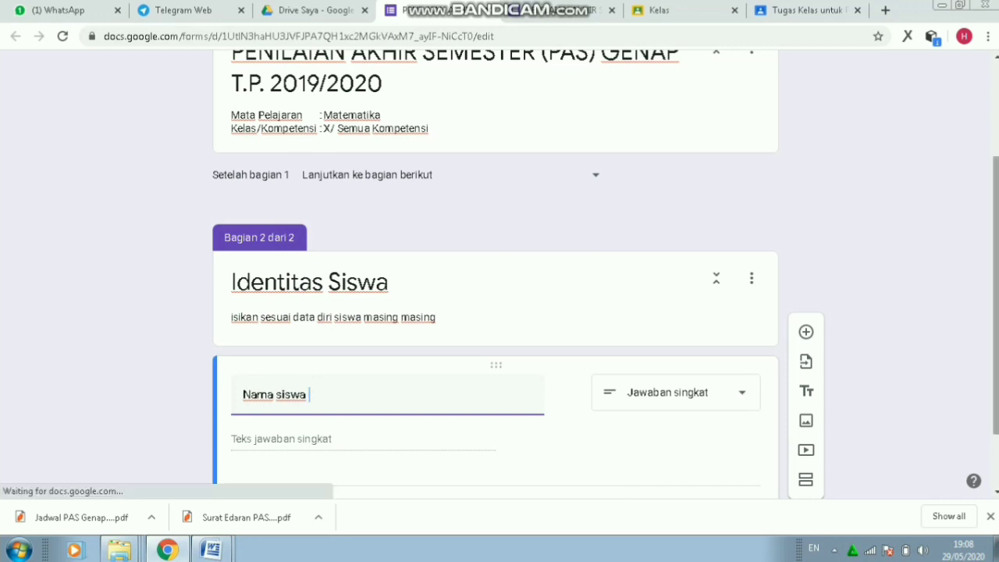
pyautogui.moveTo(994, 226); pyautogui.dragTo(994, 278)
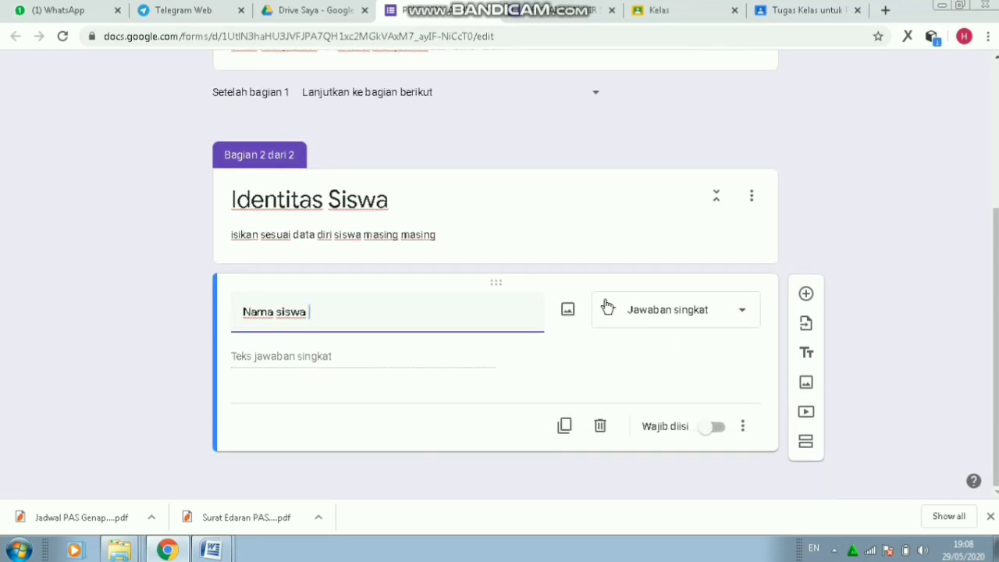
pyautogui.click(712, 427)
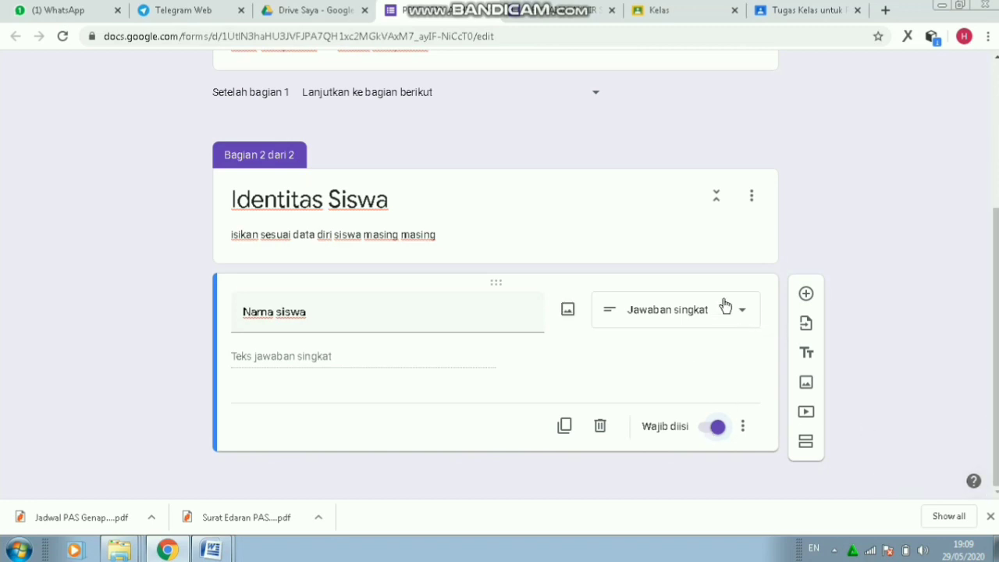
pyautogui.click(805, 443)
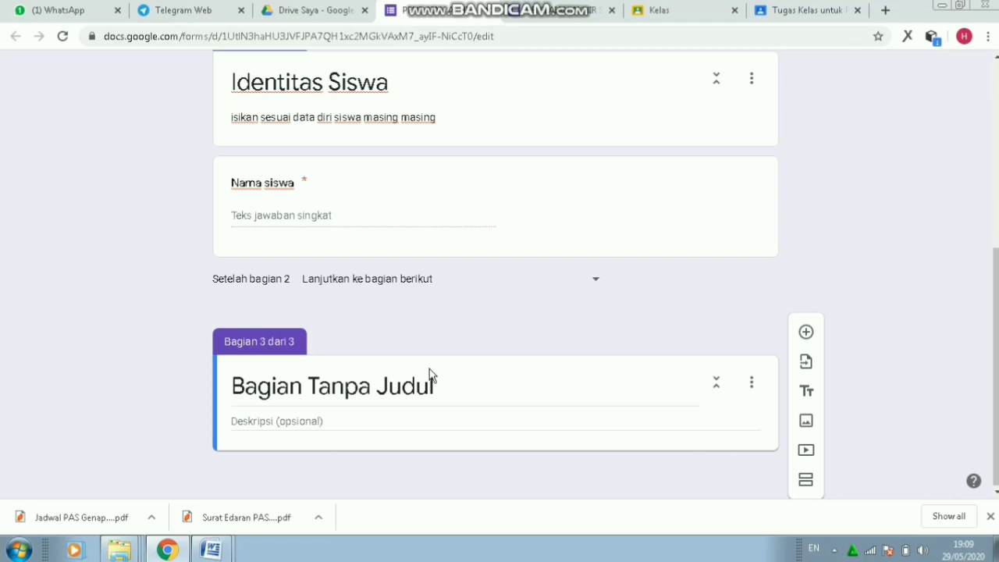
# - Title the third section 'Identitas Siswa' with description 'isikan sesuai data diri siswa masing-masing'
pyautogui.click(450, 389)
pyautogui.write('Identit')
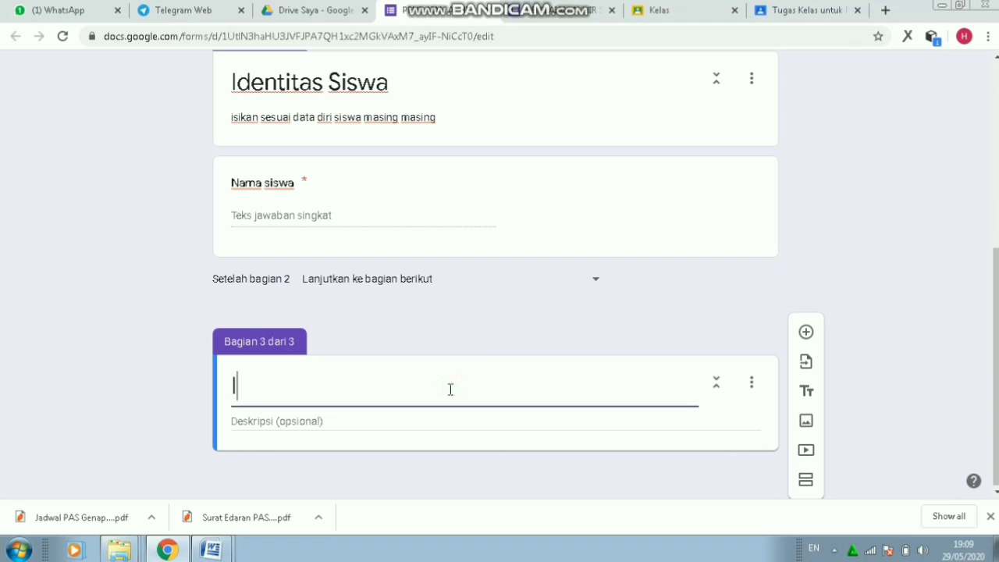
pyautogui.write('as Siswa')
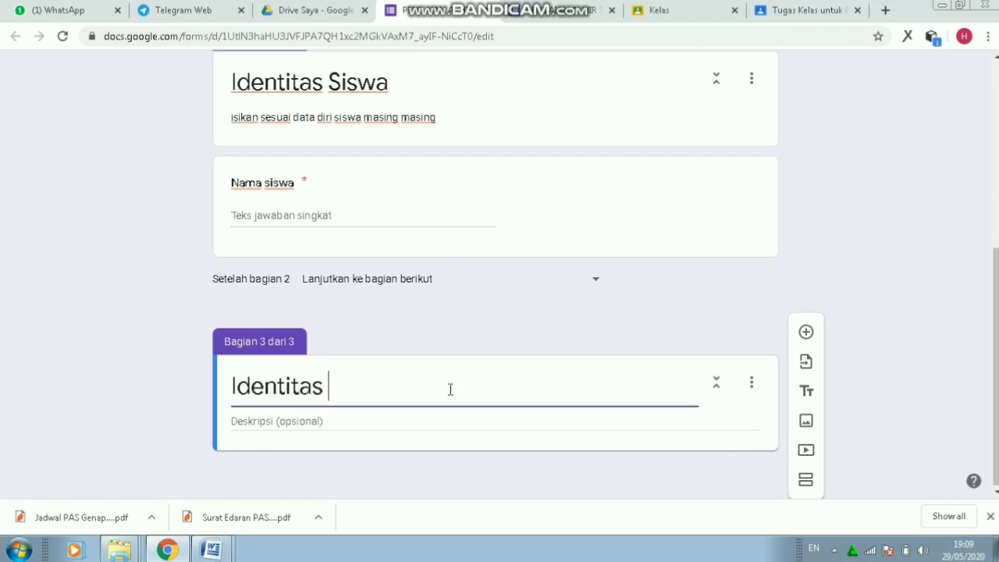
pyautogui.click(383, 426)
pyautogui.write('n ')
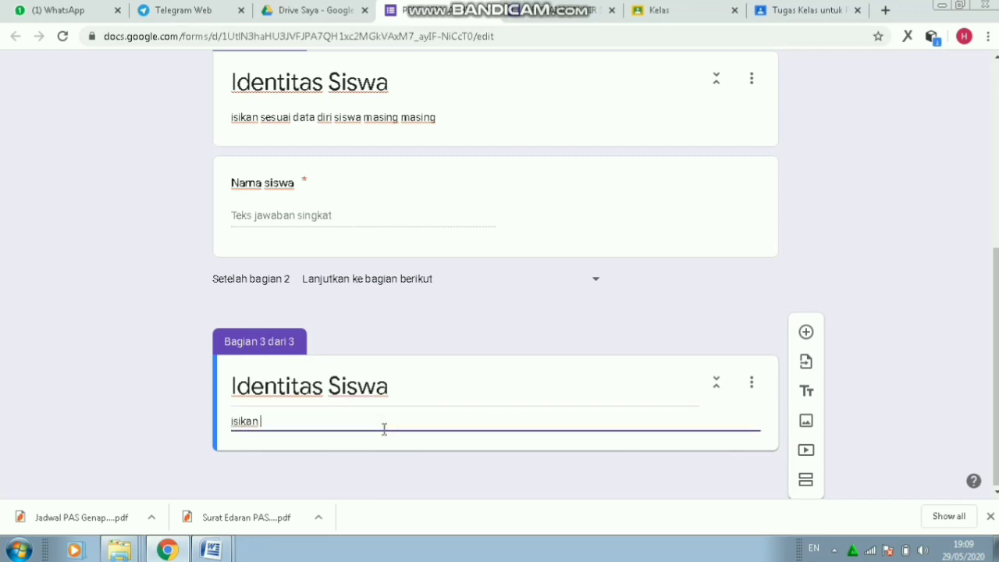
pyautogui.write('sesuai data diri si')
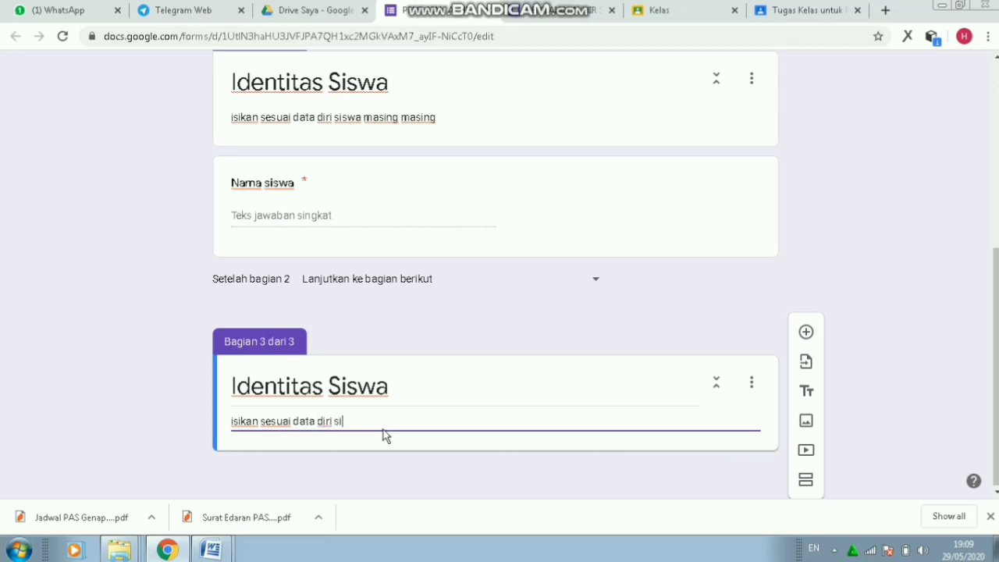
pyautogui.write('swa masing-masing')
# - Add a new question titled 'Kelas' to the third section
pyautogui.click(806, 333)
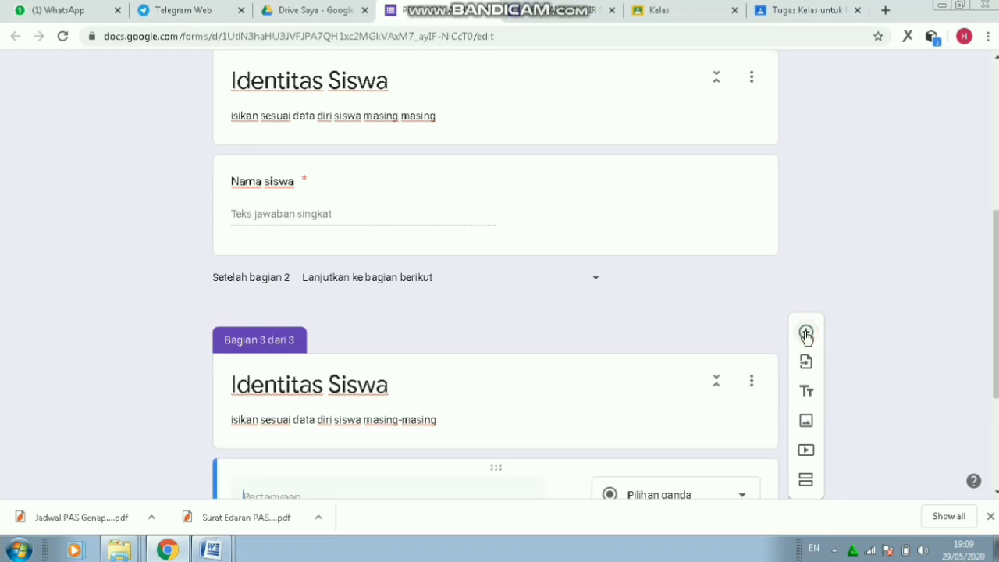
pyautogui.moveTo(994, 323); pyautogui.dragTo(993, 412)
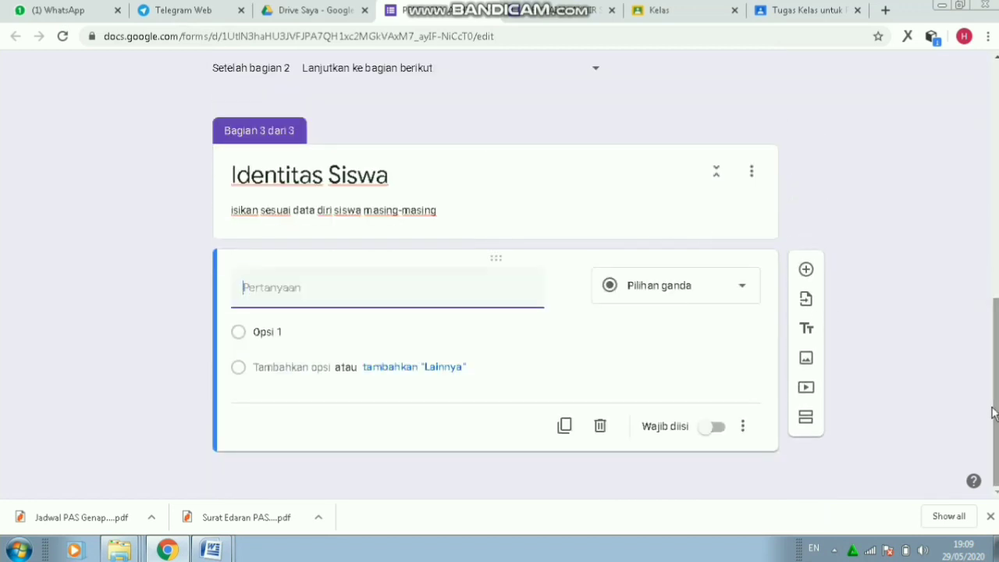
pyautogui.write('kelas')
pyautogui.press('BackSpace')
pyautogui.press('BackSpace')
pyautogui.press('BackSpace')
pyautogui.press('BackSpace')
pyautogui.press('BackSpace')
pyautogui.write('Kelas')
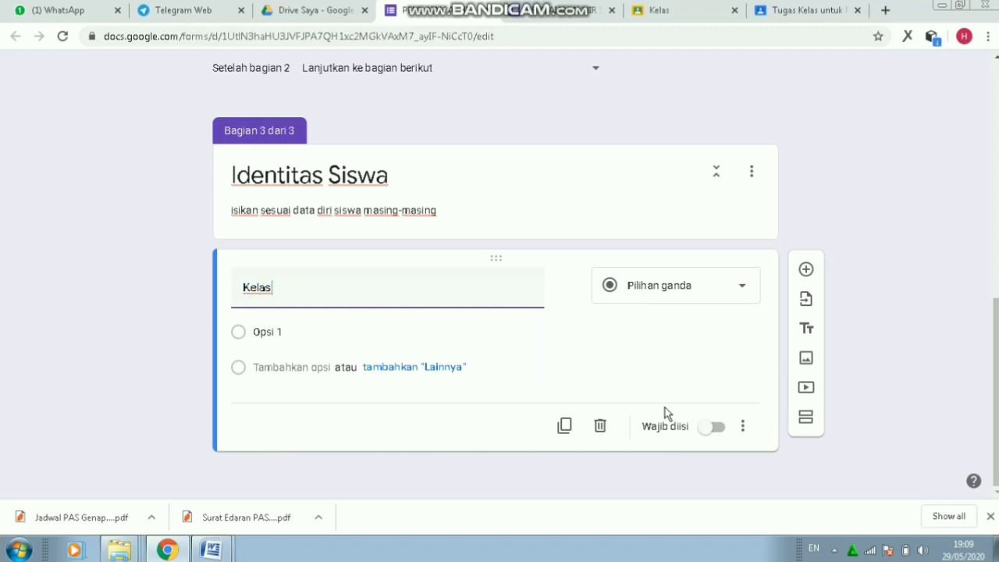
# - Make Kelas a required drop-down with options X AKL, X TBSM, X TKJ A, X TKJ B
pyautogui.click(742, 291)
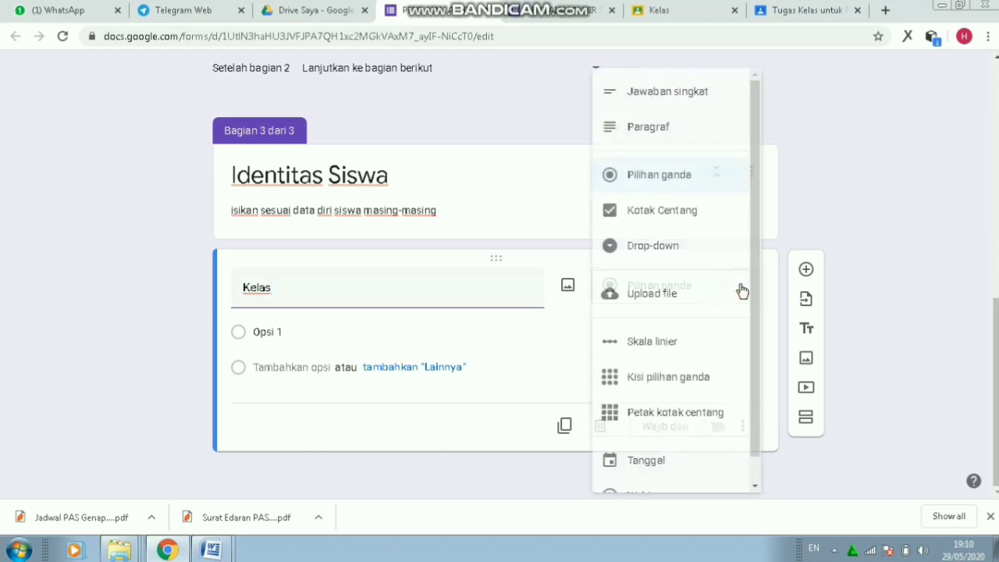
pyautogui.click(690, 255)
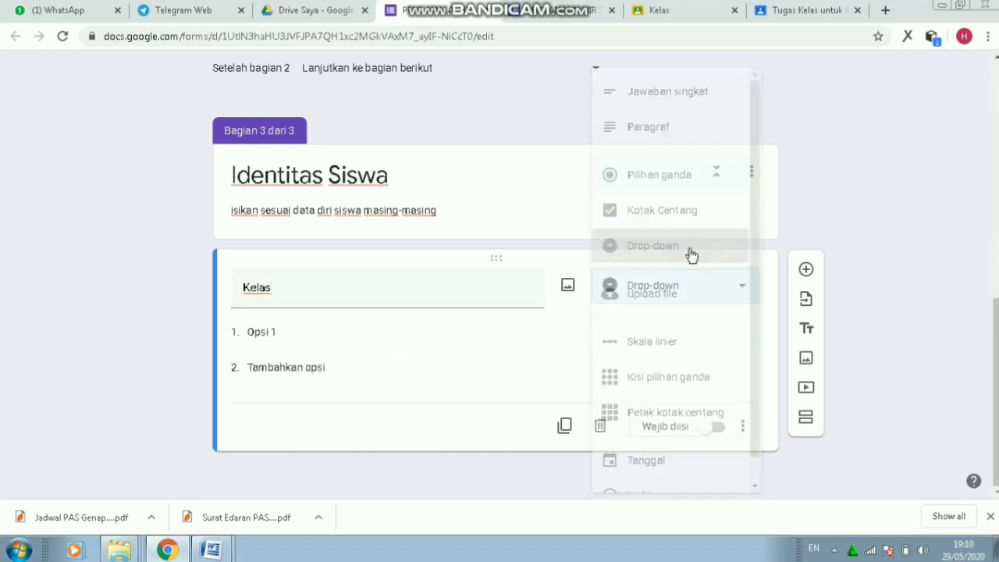
pyautogui.click(285, 332)
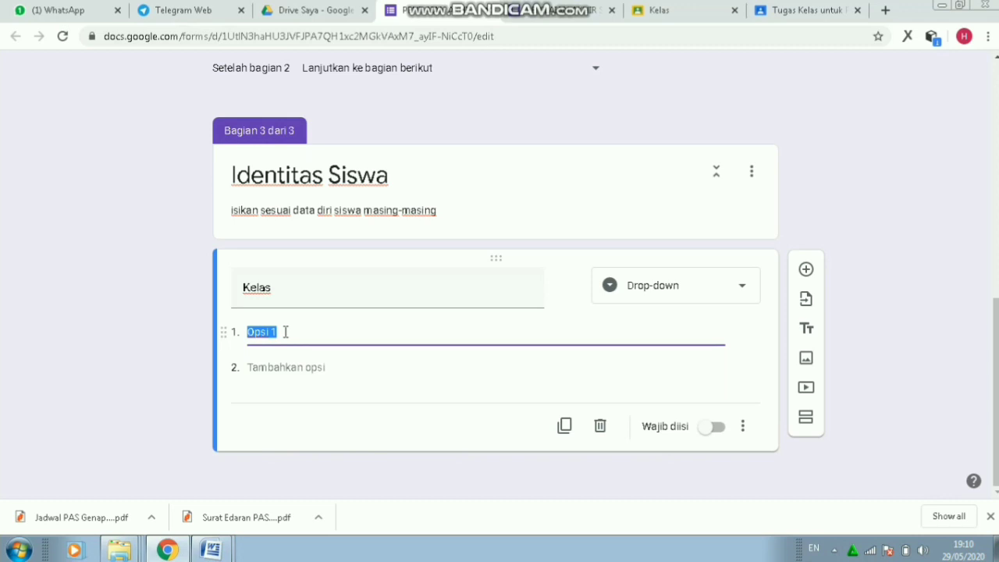
pyautogui.write('X AKL')
pyautogui.press('Return')
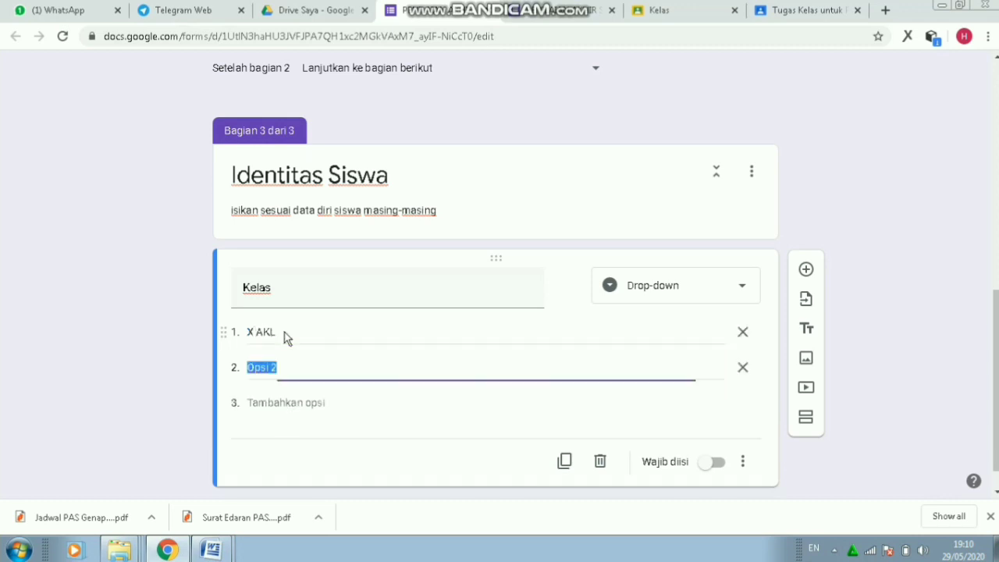
pyautogui.write('X TBSM')
pyautogui.press('Return')
pyautogui.write('X')
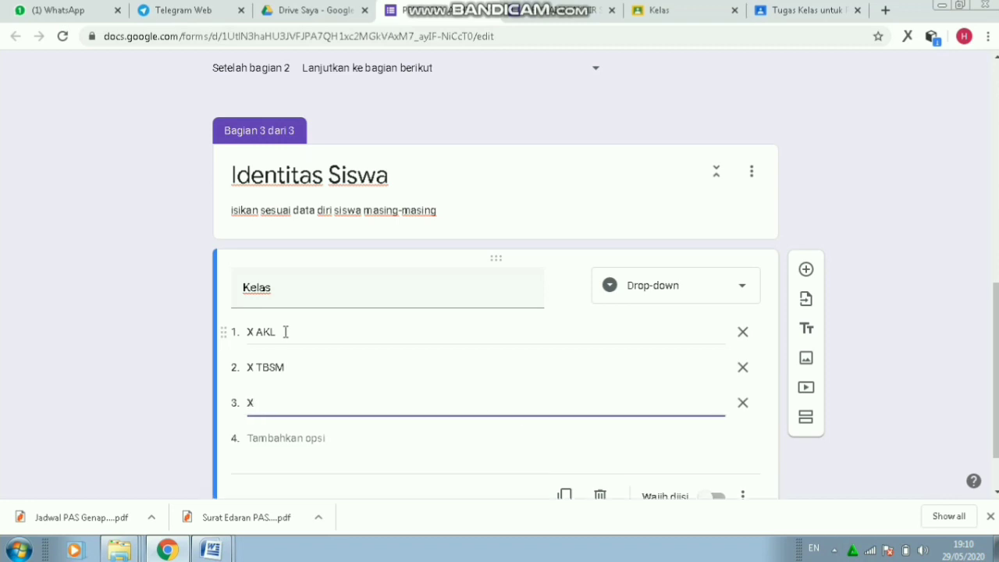
pyautogui.write(' TKJ A')
pyautogui.press('Return')
pyautogui.write('X TKJ')
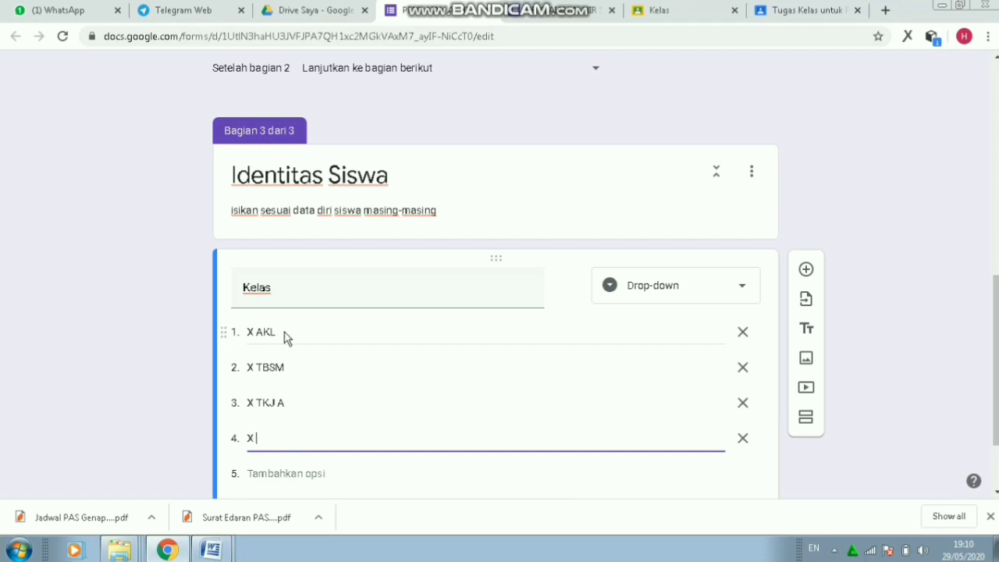
pyautogui.write(' B')
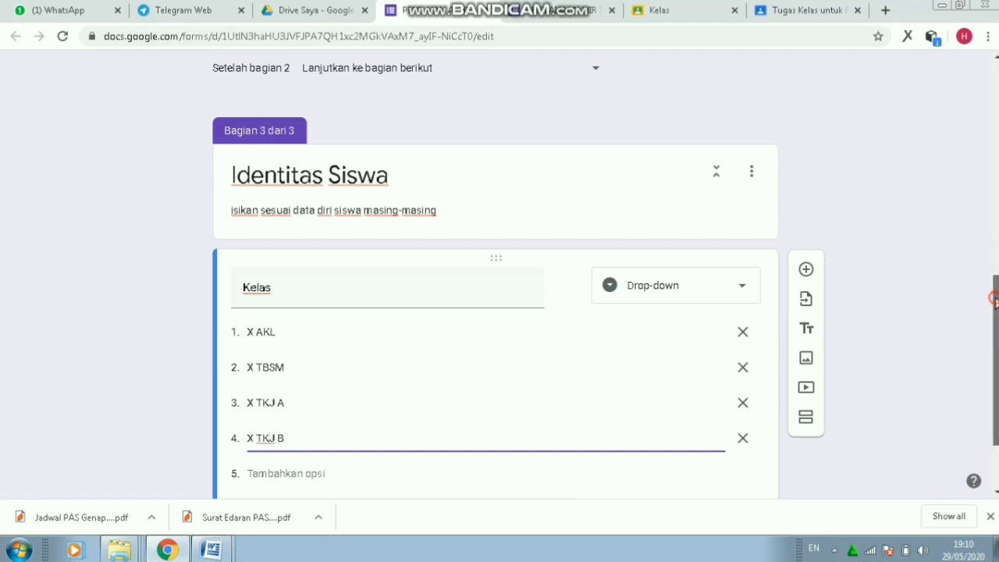
pyautogui.scroll(-2, 995, 299)
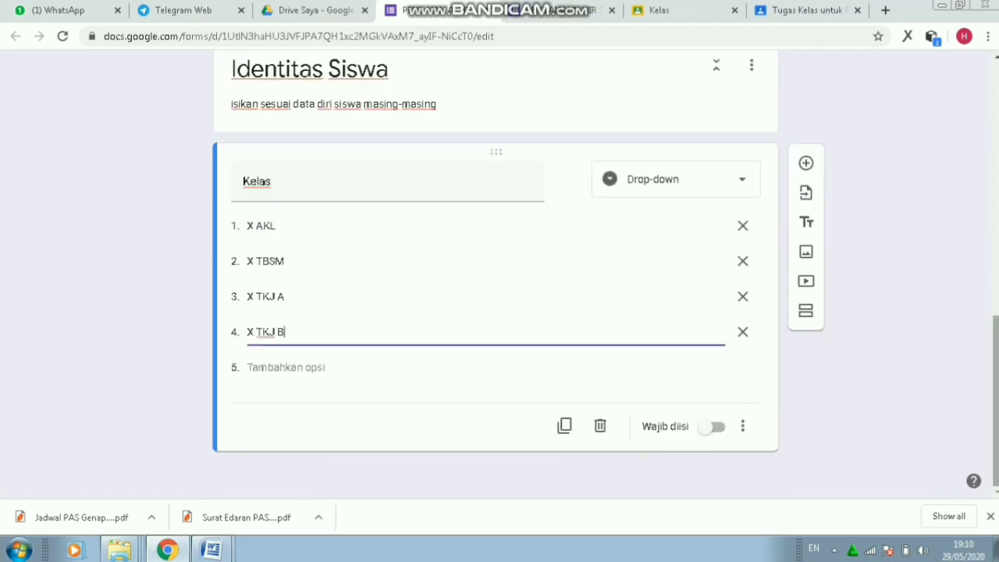
pyautogui.click(711, 430)
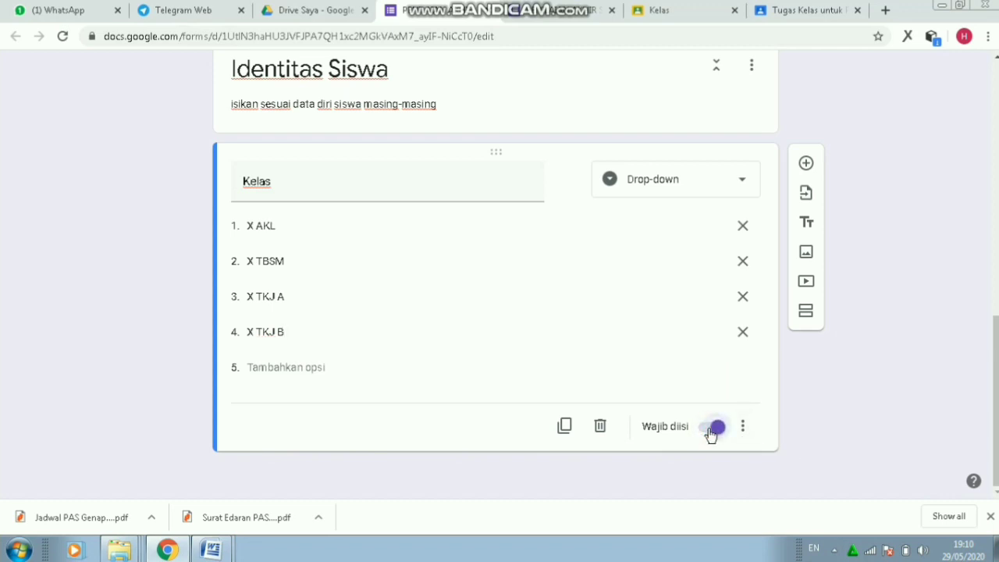
# - Add a fourth section titled 'Token Soal'
pyautogui.click(807, 314)
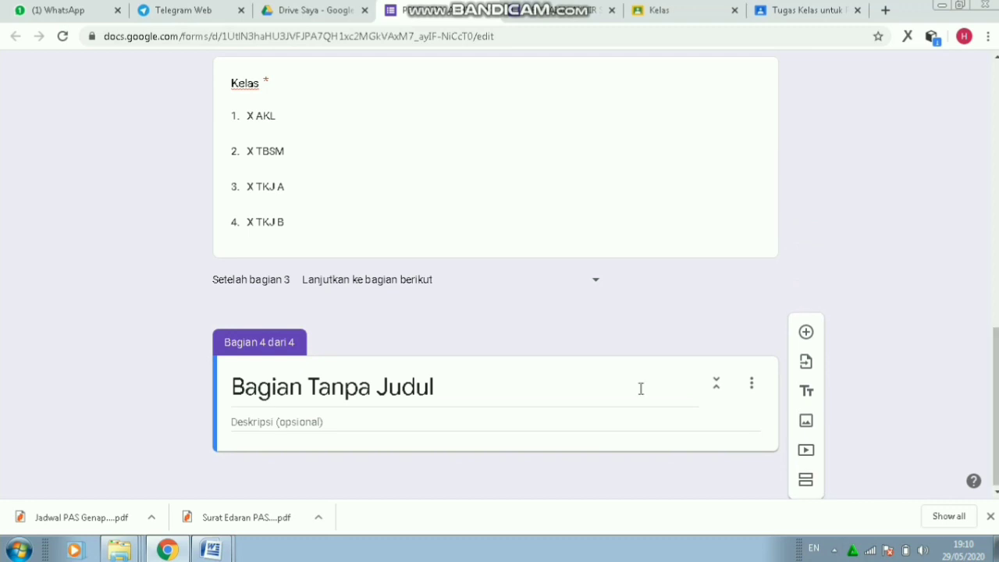
pyautogui.click(495, 392)
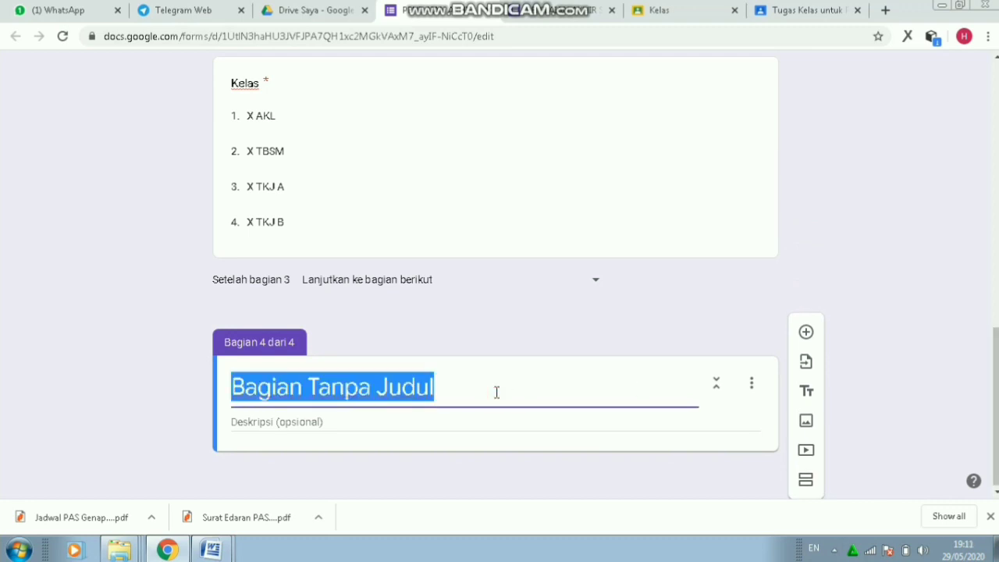
pyautogui.write('Token soal')
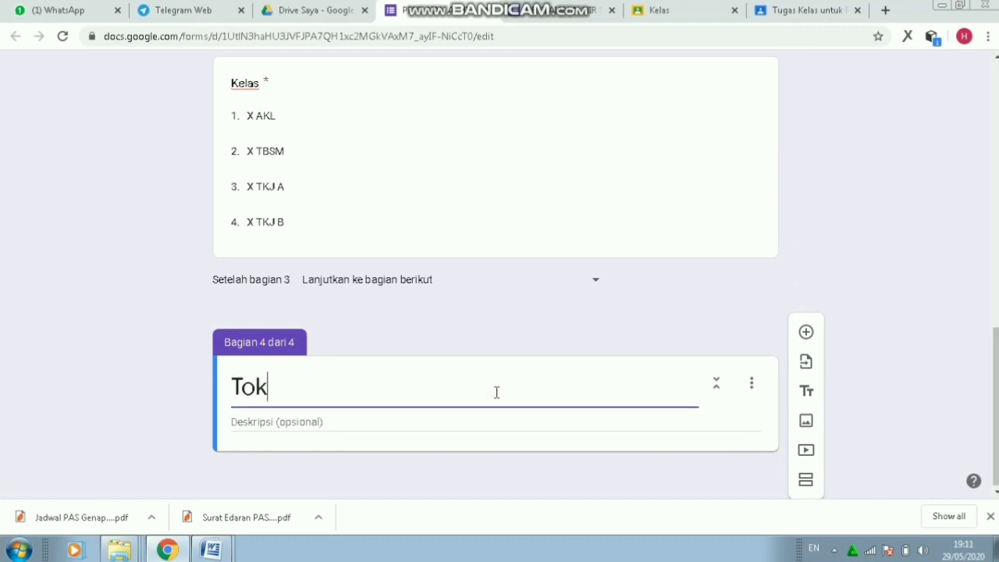
pyautogui.press('BackSpace')
pyautogui.press('BackSpace')
pyautogui.press('BackSpace')
pyautogui.press('BackSpace')
pyautogui.write('Soal')
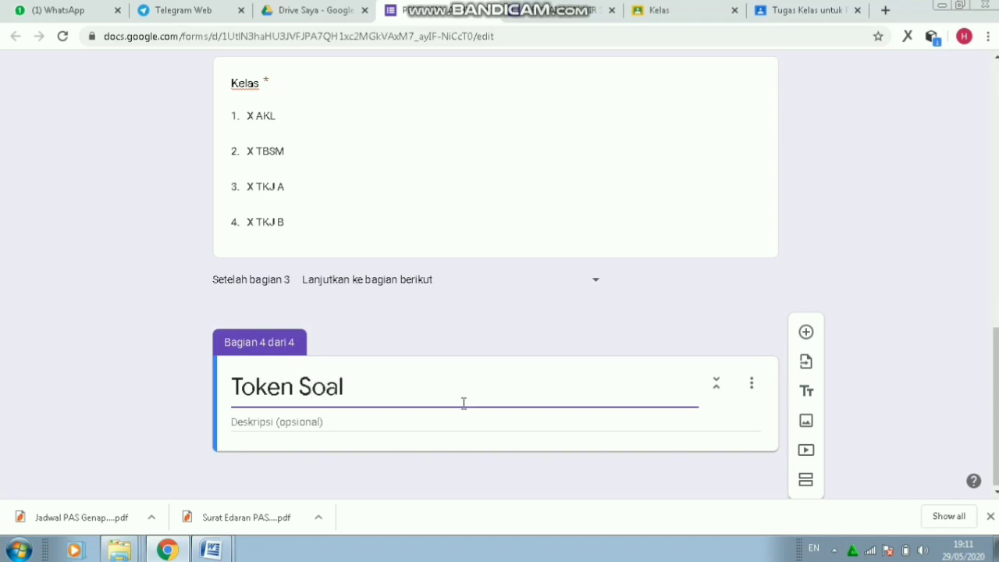
# - Describe it as 'Masukkan tokeb dengan benar agar dapat menampilkan soal'
pyautogui.click(390, 424)
pyautogui.write('T')
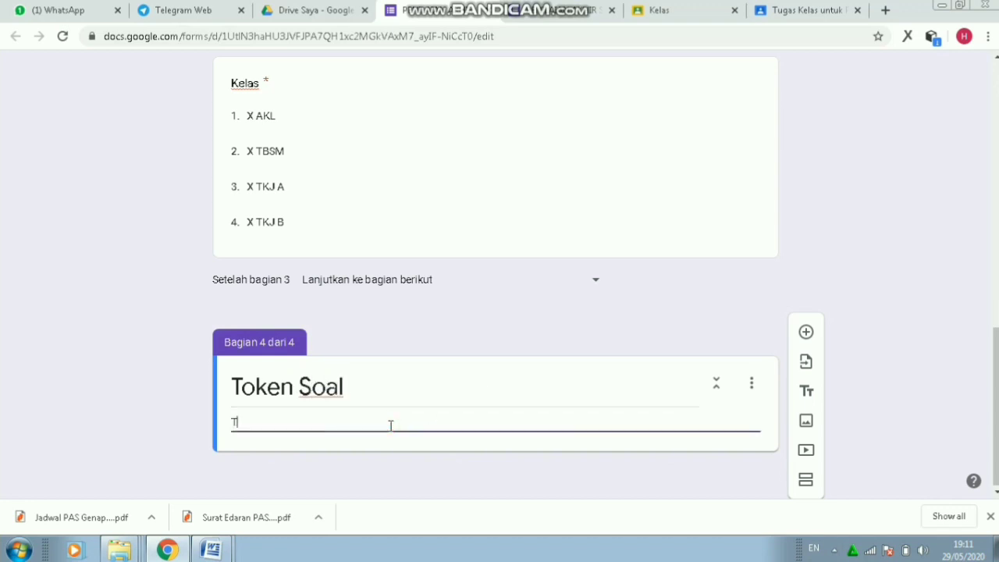
pyautogui.write('ul')
pyautogui.press('BackSpace')
pyautogui.press('BackSpace')
pyautogui.press('BackSpace')
pyautogui.write('masukkan')
pyautogui.hotkey('ctrl', 'BackSpace')
pyautogui.write('Masukkan tokeb')
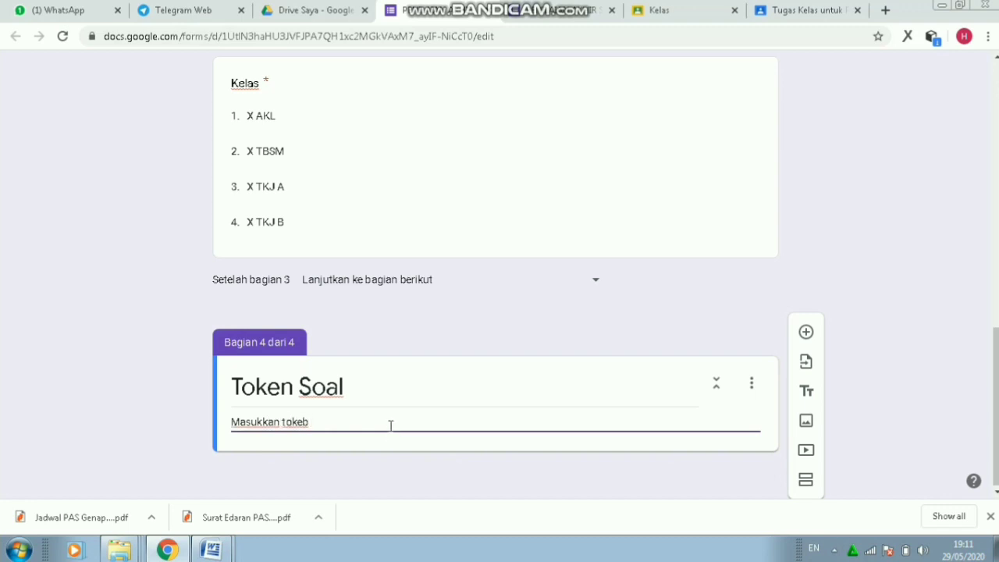
pyautogui.write(' dengan benar ')
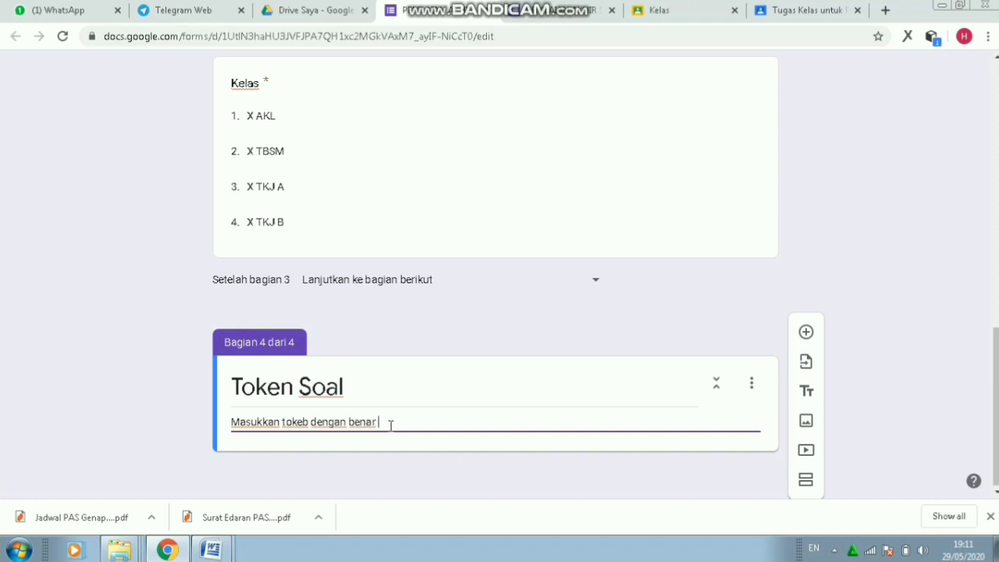
pyautogui.write('agar dapat ')
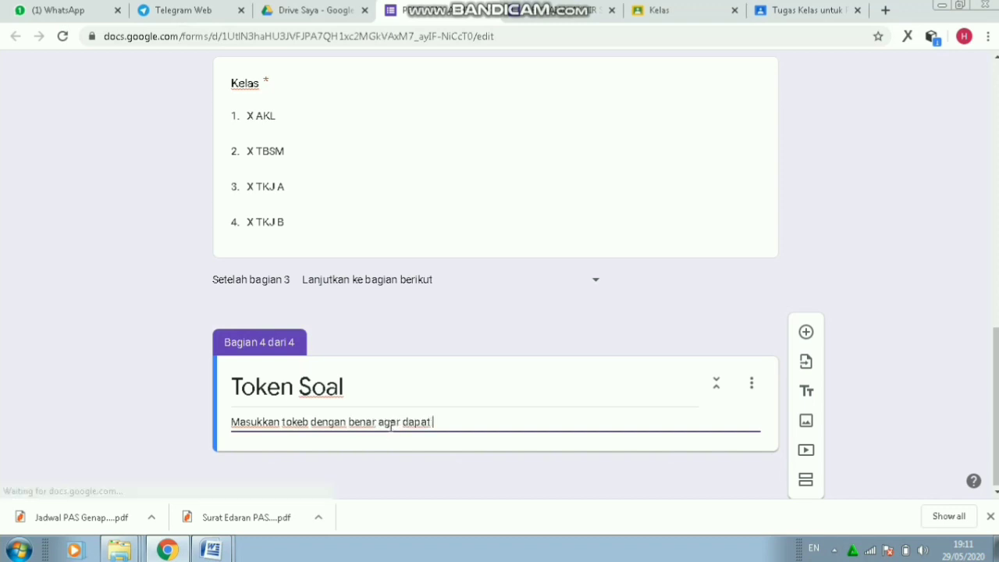
pyautogui.write('menampilkan ')
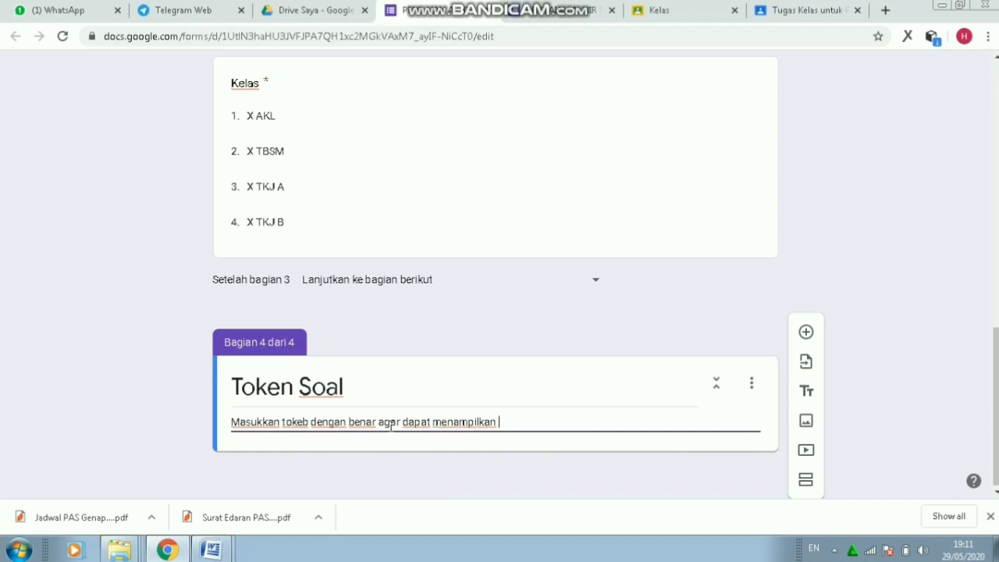
pyautogui.write('soal')
# - Add a question titled 'Masukkan Token' to the Token Soal section
pyautogui.click(807, 333)
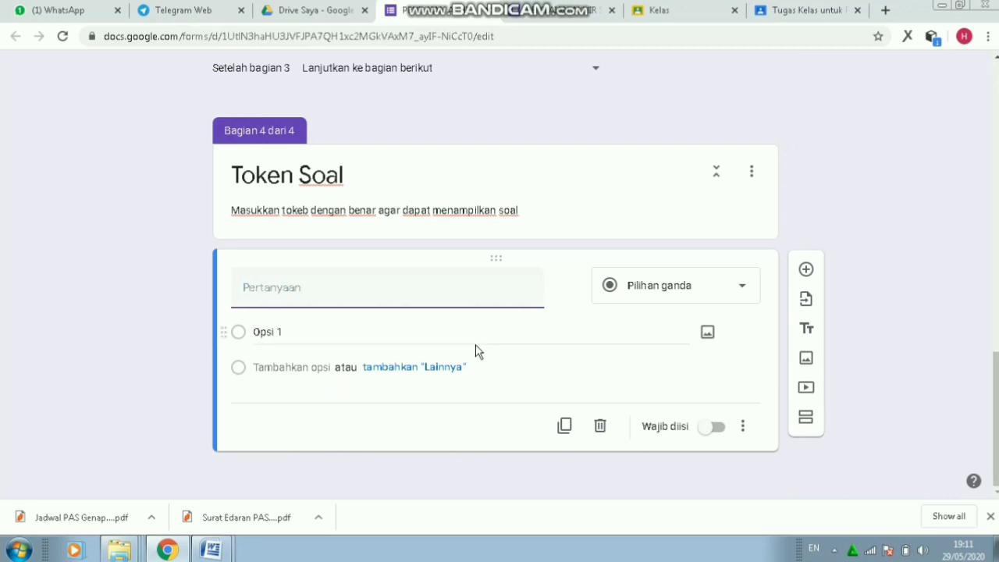
pyautogui.write('Tok')
pyautogui.press('BackSpace')
pyautogui.write('ma')
pyautogui.press('BackSpace')
pyautogui.press('BackSpace')
pyautogui.write('Masukkan T')
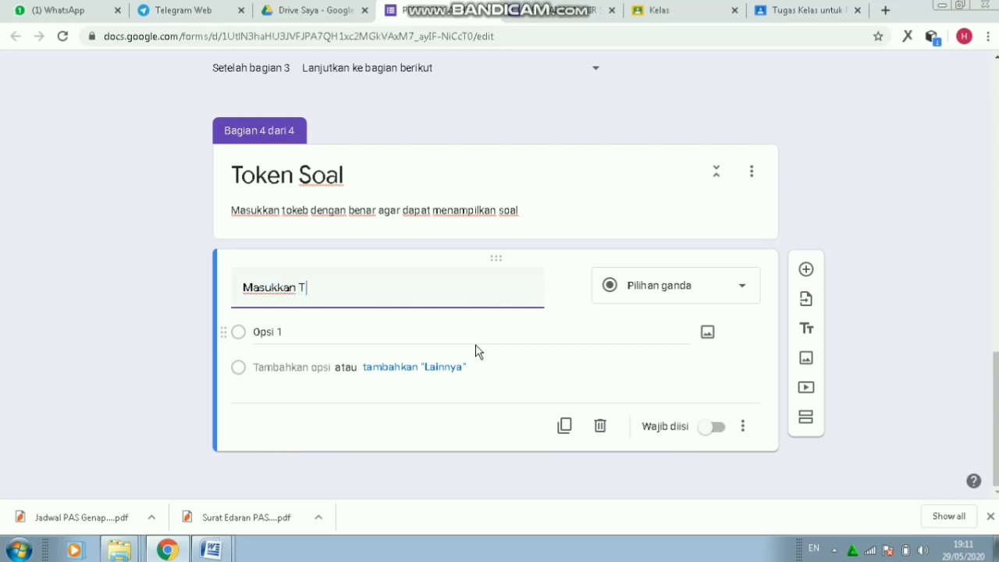
pyautogui.write('oken')
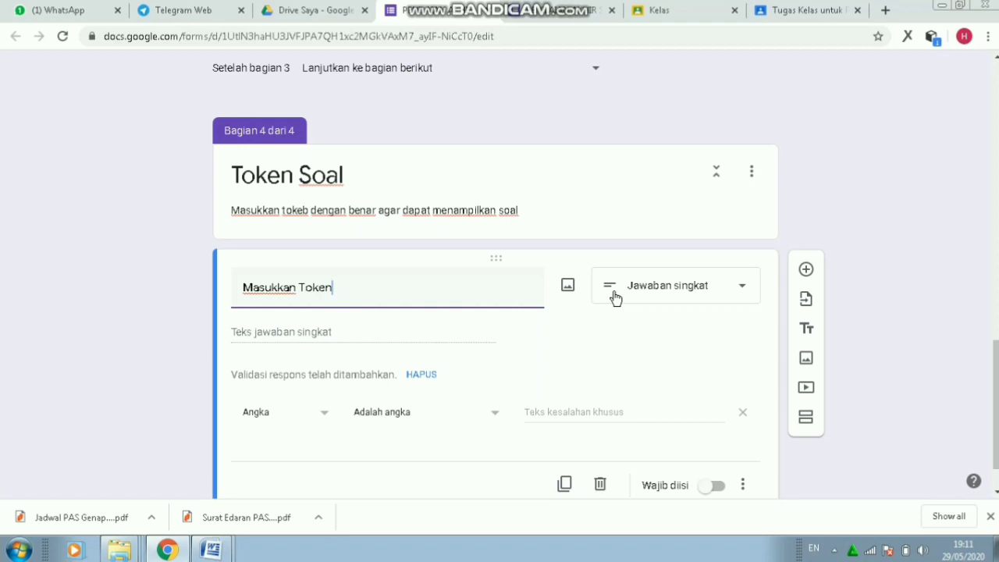
# - Add a Teks > Berisi validation so Masukkan Token answers must contain the token word
pyautogui.click(325, 418)
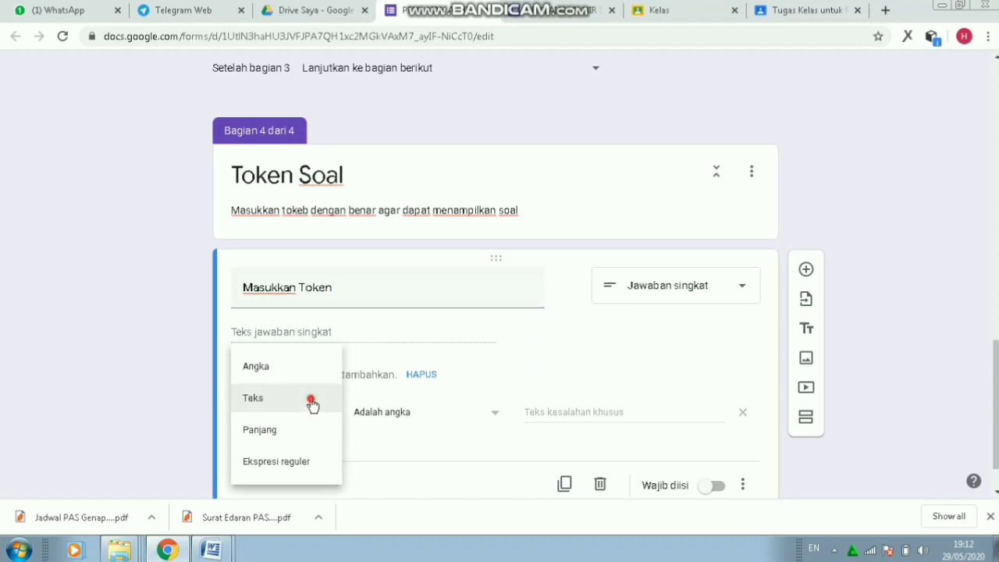
pyautogui.click(312, 404)
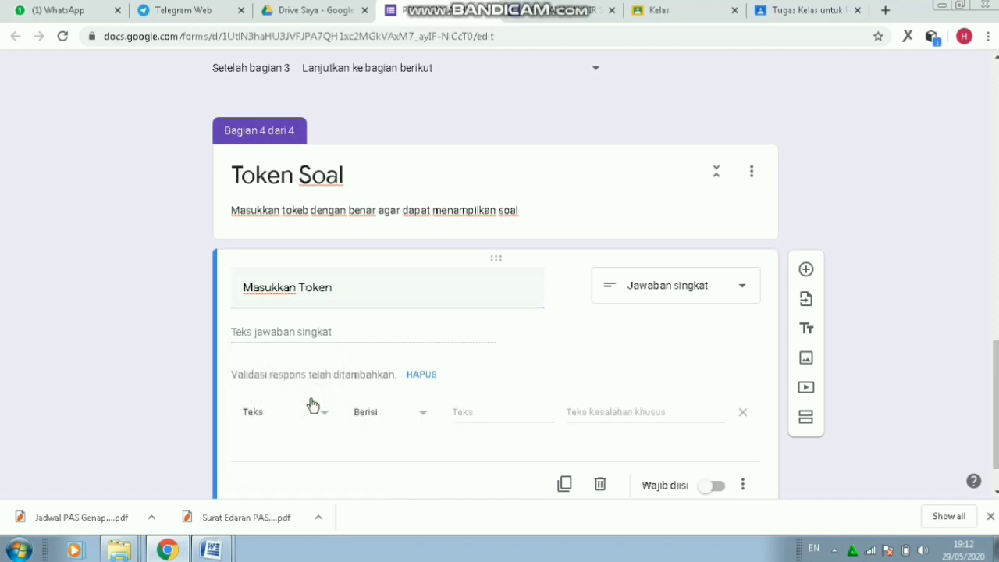
pyautogui.click(421, 419)
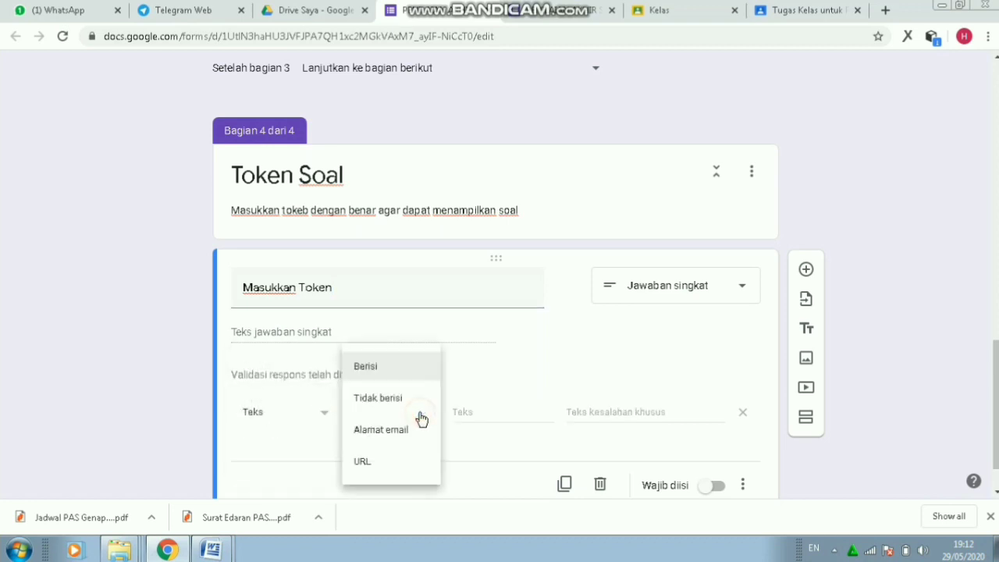
pyautogui.click(397, 371)
pyautogui.click(474, 412)
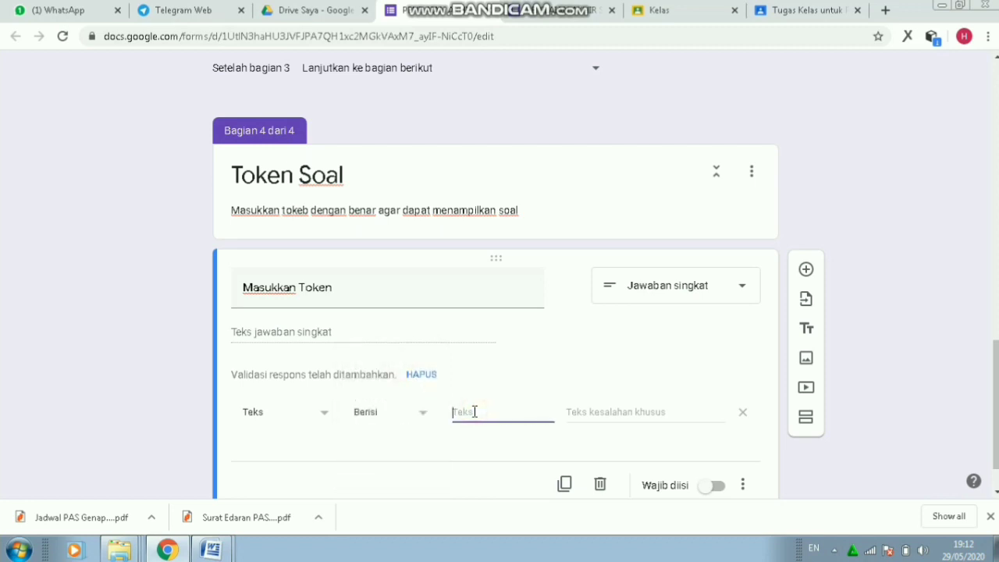
pyautogui.press('BackSpace')
# - Set the error text 'maaf token yang anda masukkan salah. mohon periksa kembali' and make the question required
pyautogui.click(582, 414)
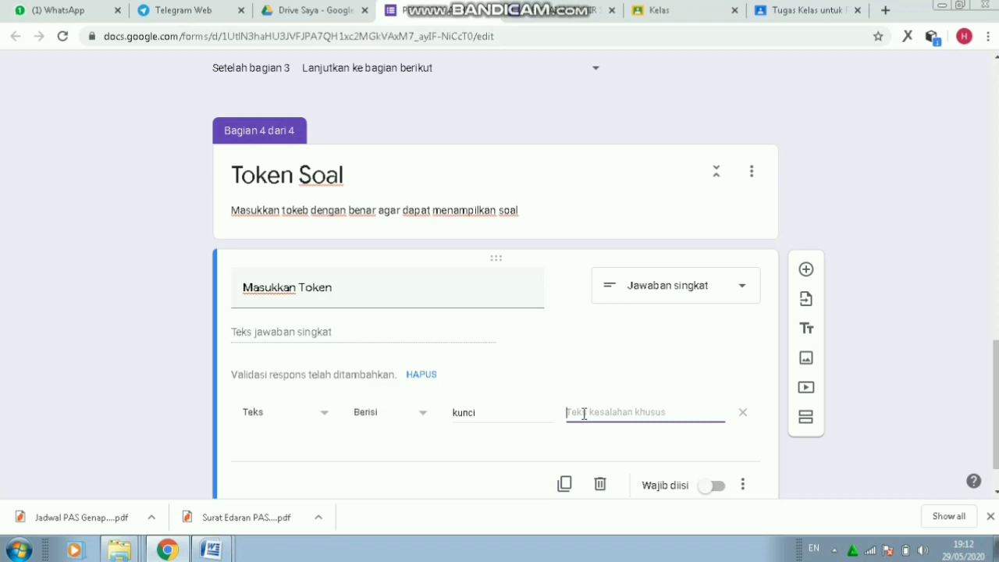
pyautogui.write('m')
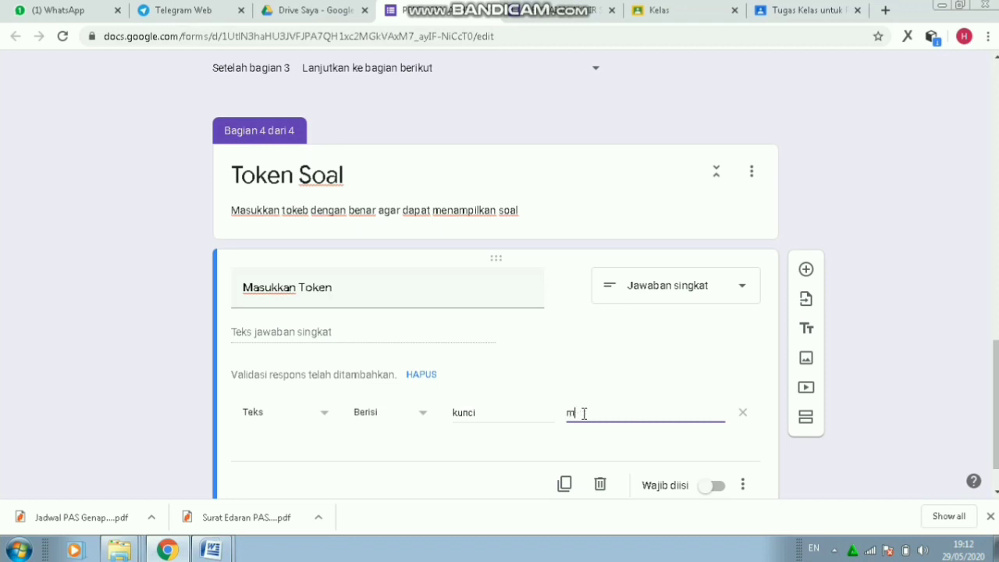
pyautogui.write('aaf token yan')
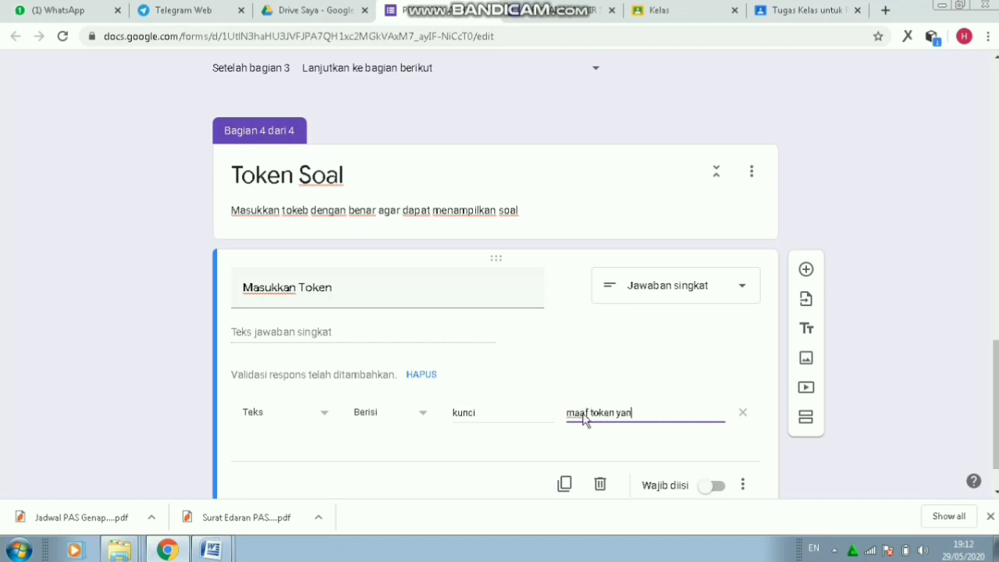
pyautogui.write('g anda masukkan ')
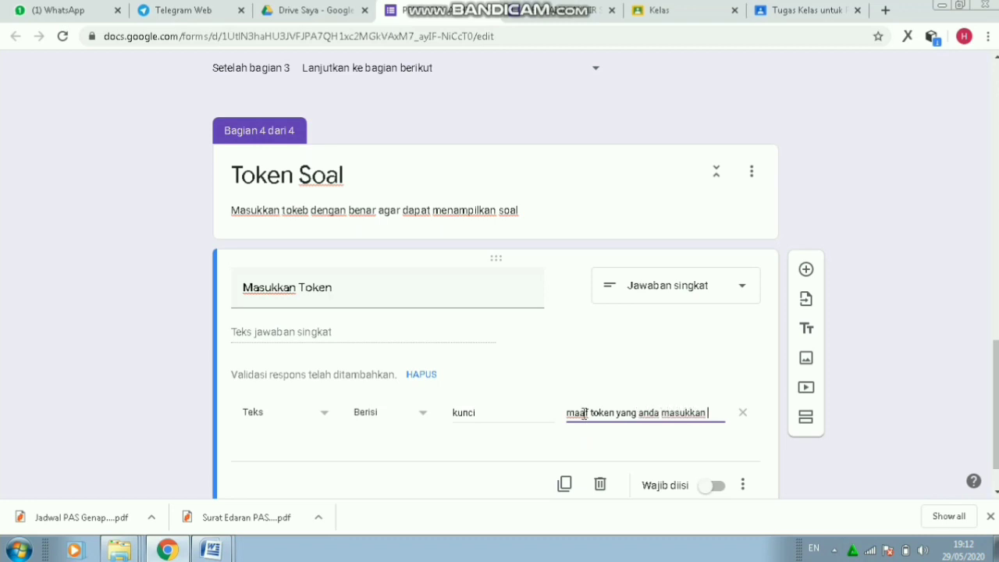
pyautogui.write('salah. mohon p')
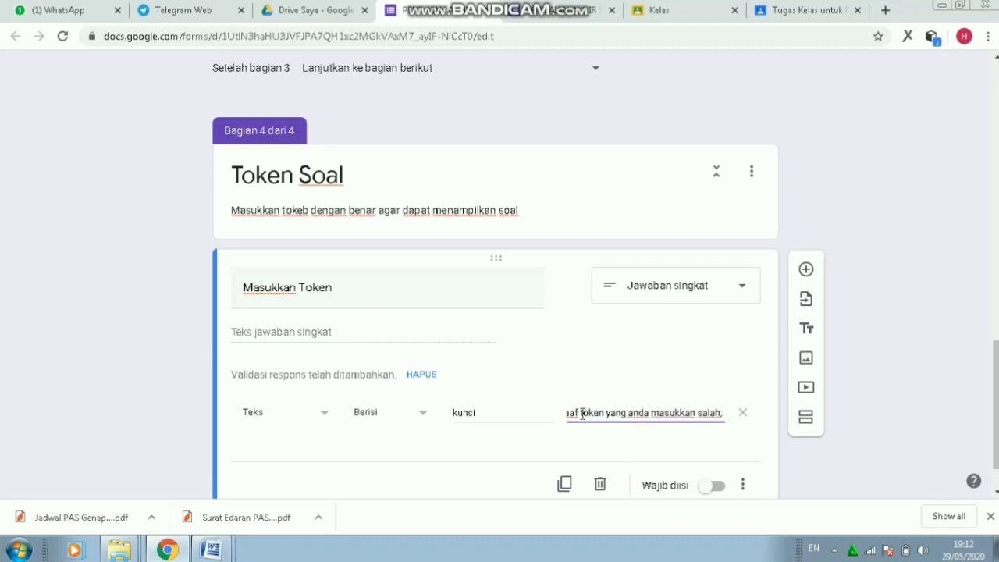
pyautogui.write('eriksa kembali')
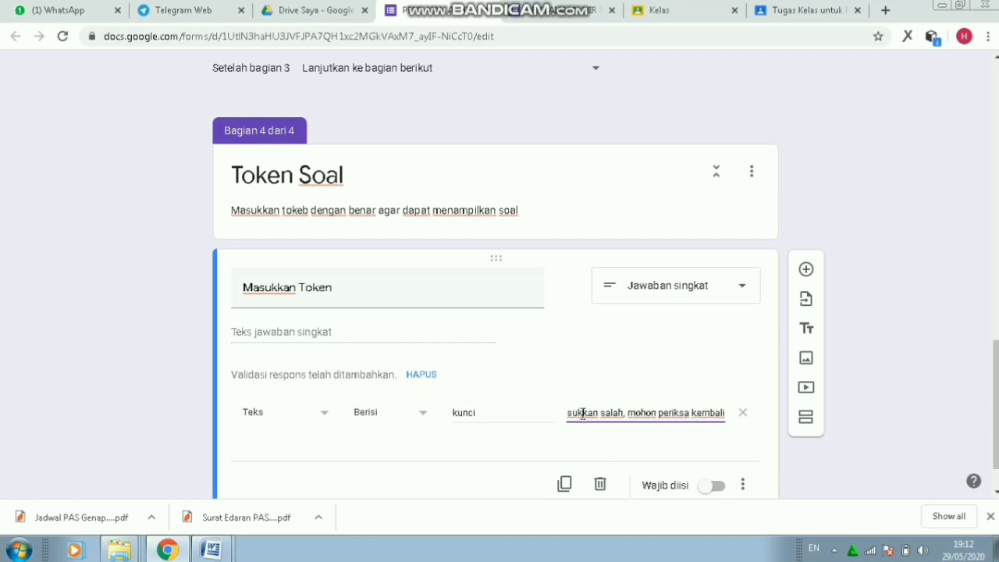
pyautogui.scroll(-1, 995, 405)
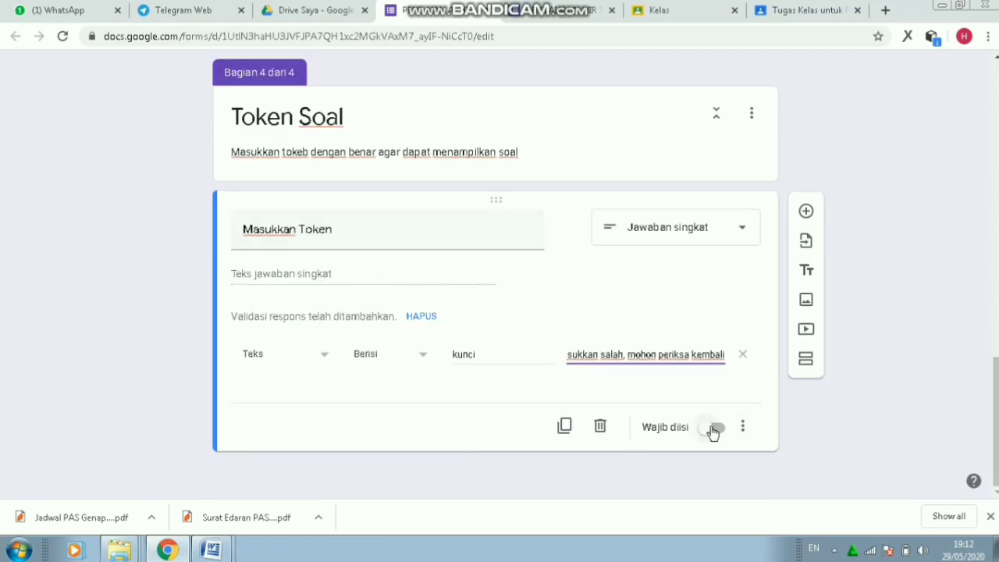
pyautogui.click(714, 428)
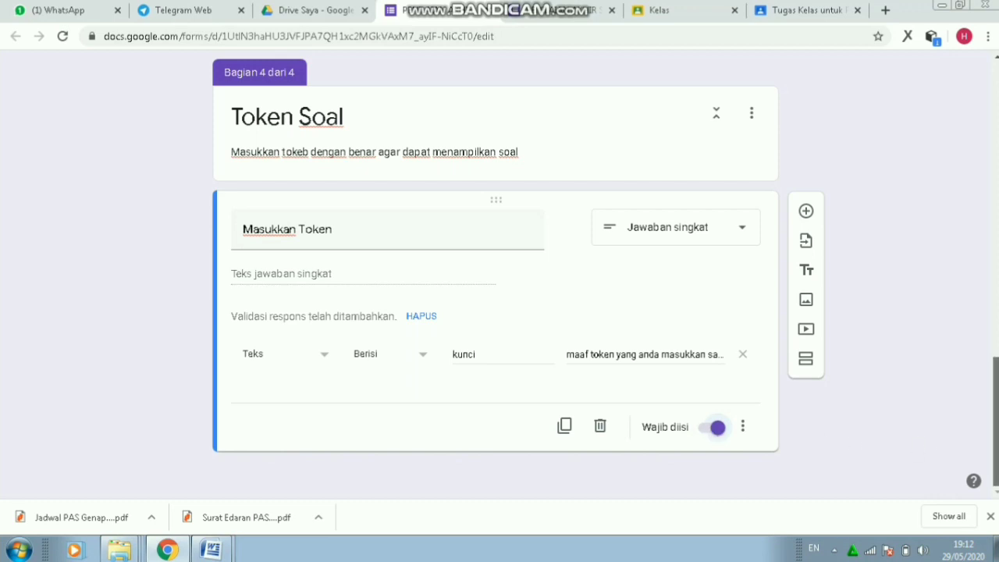
pyautogui.moveTo(996, 387); pyautogui.dragTo(994, 415)
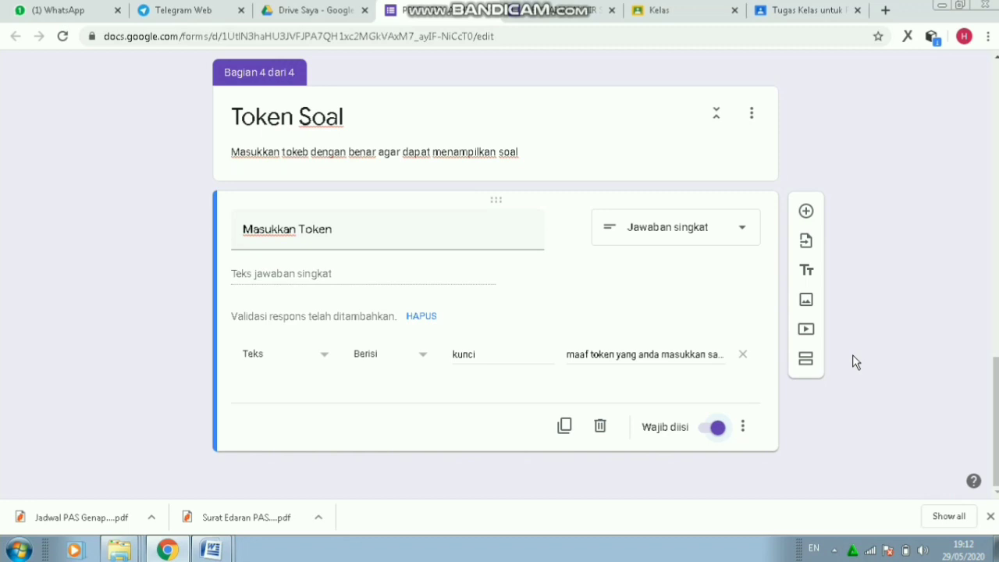
# - Add a section titled 'Soal Pilihan Ganda' with the description 'Pilihlah jawaban yang paling tepat dan benar!'
pyautogui.click(808, 364)
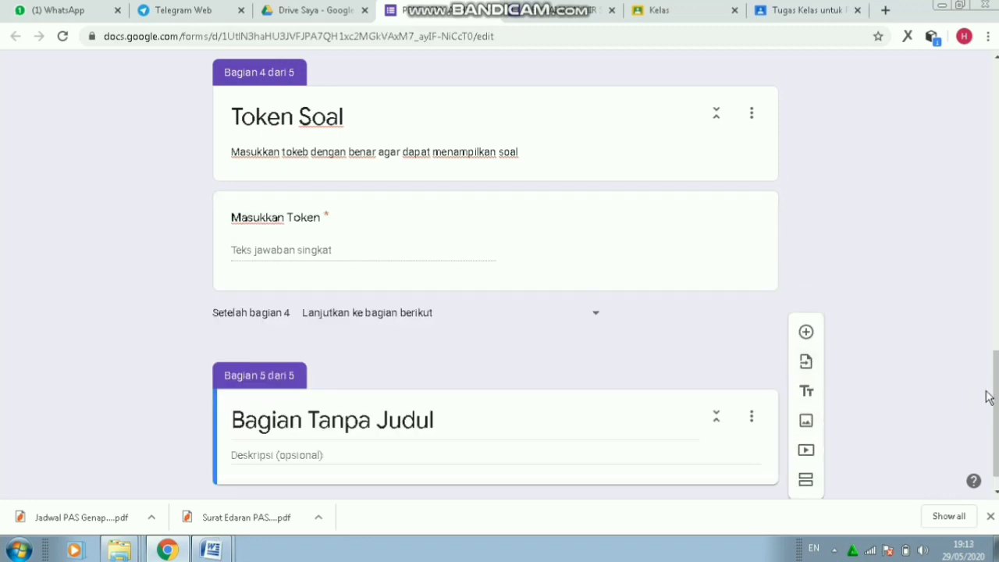
pyautogui.scroll(-1, 988, 406)
pyautogui.click(454, 394)
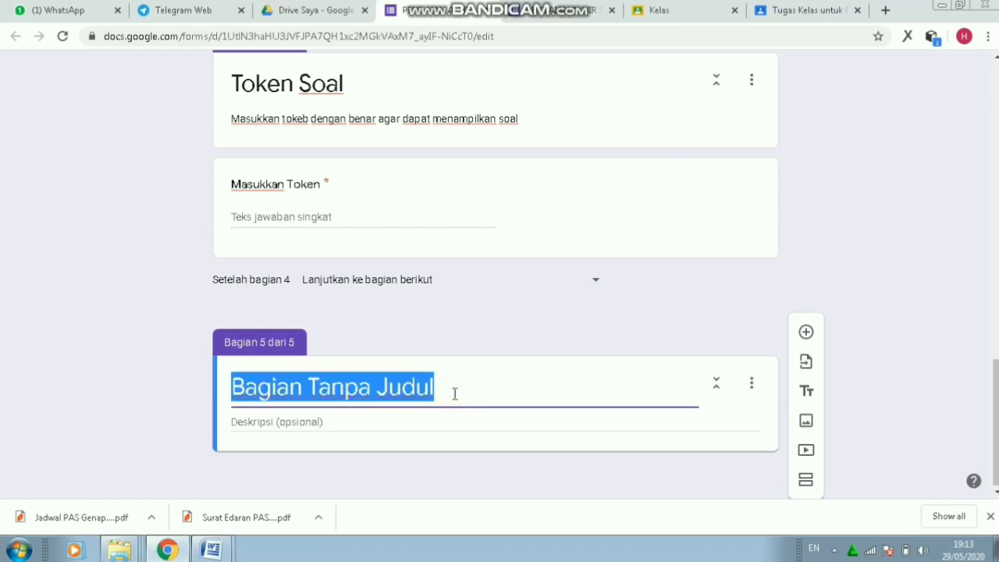
pyautogui.write('Soal ')
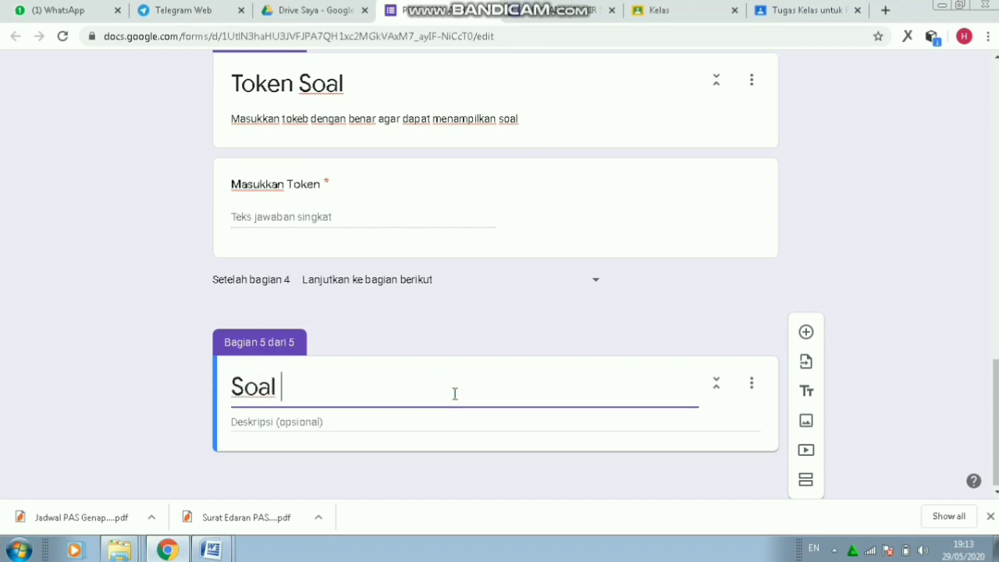
pyautogui.write('Pilihan Ganda')
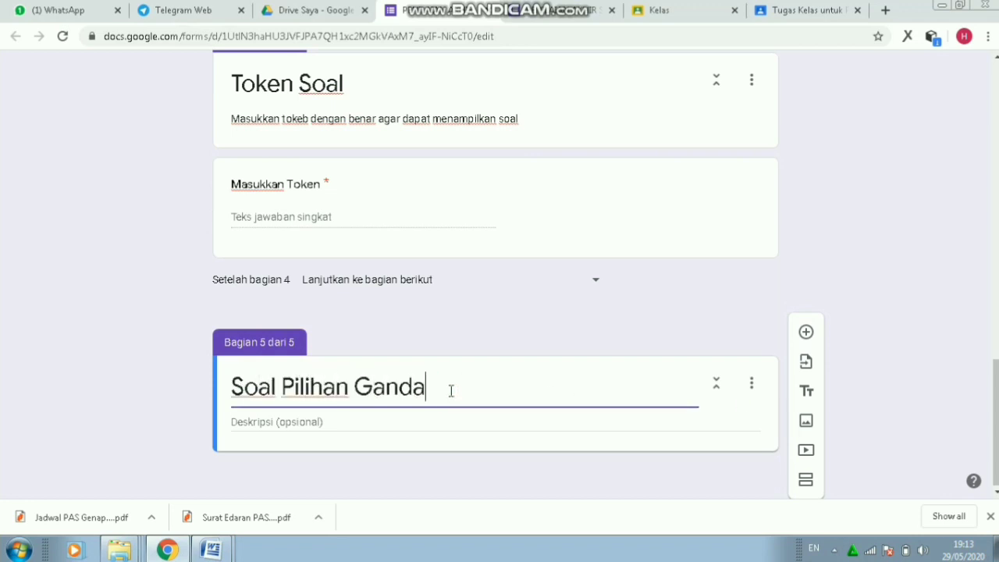
pyautogui.click(385, 423)
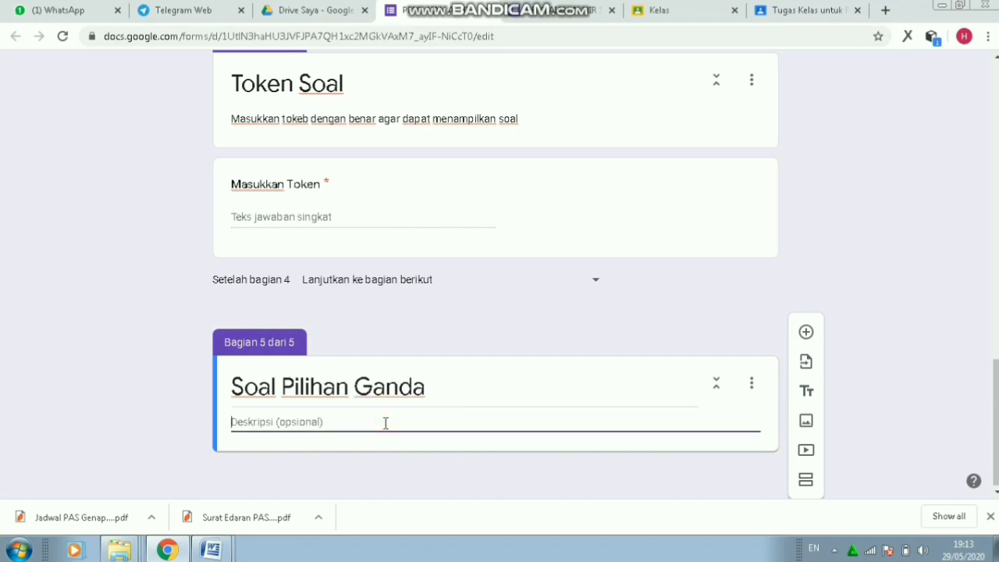
pyautogui.write('Pilihk')
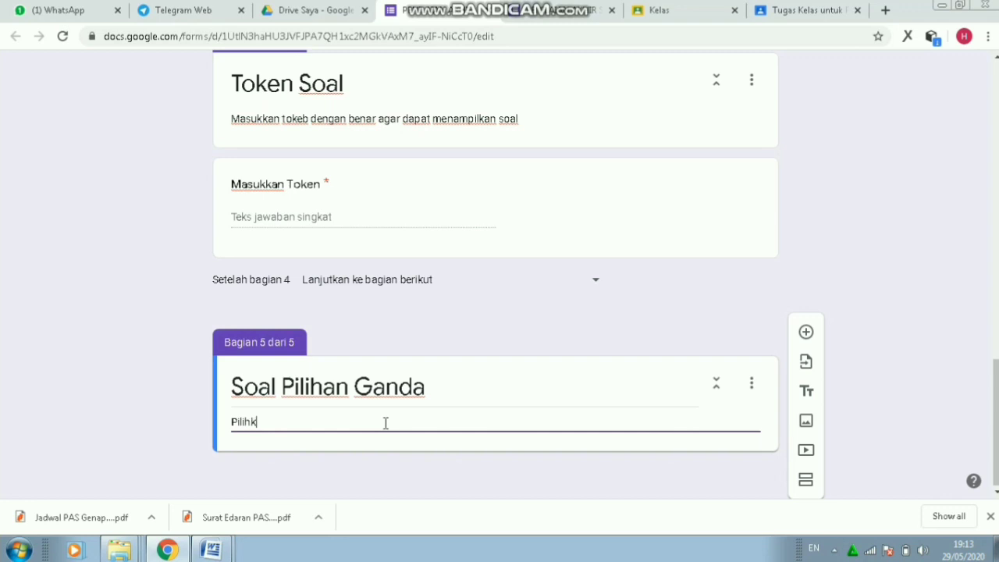
pyautogui.write('aah jawaban y')
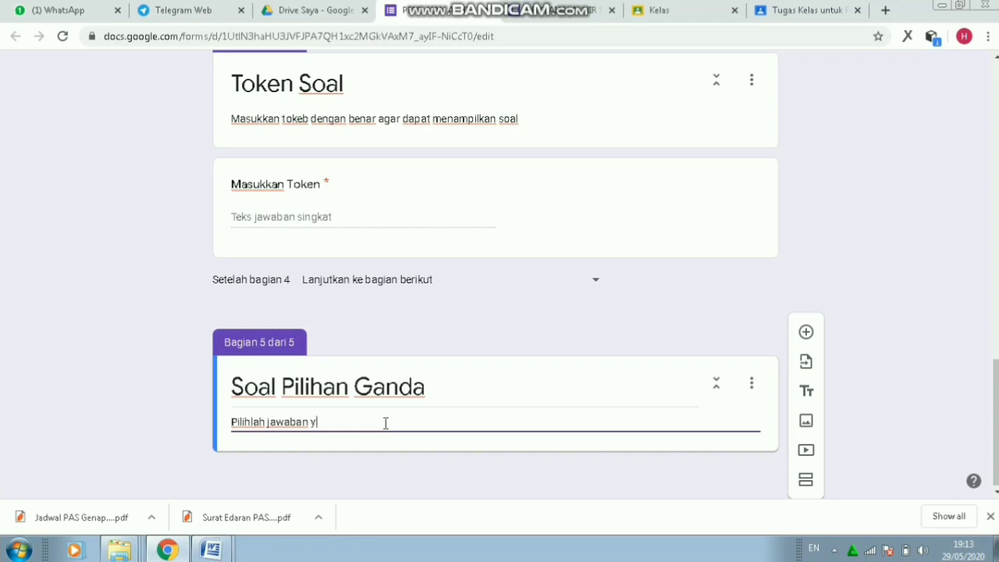
pyautogui.write('ang paling tepat dan benar')
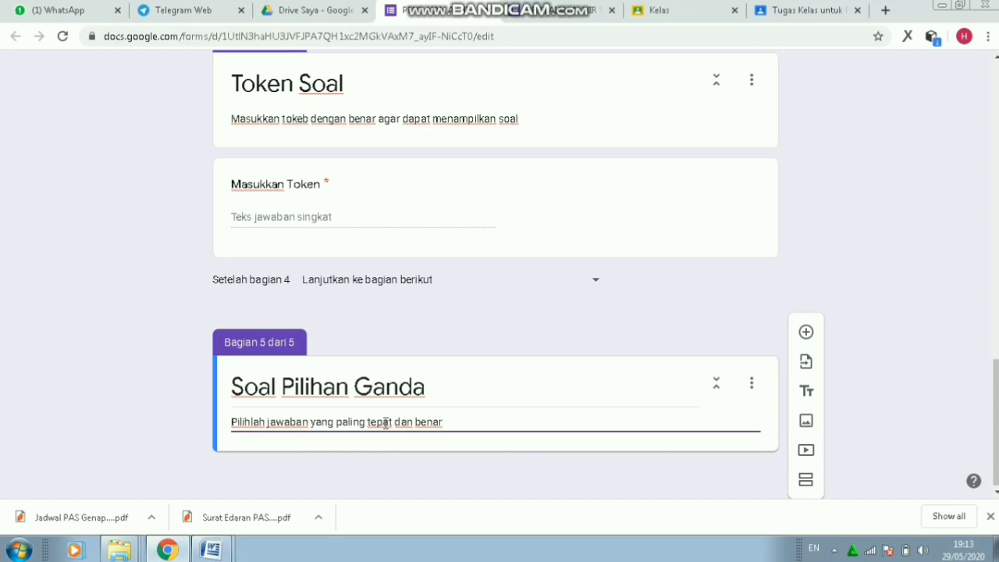
pyautogui.write('!')
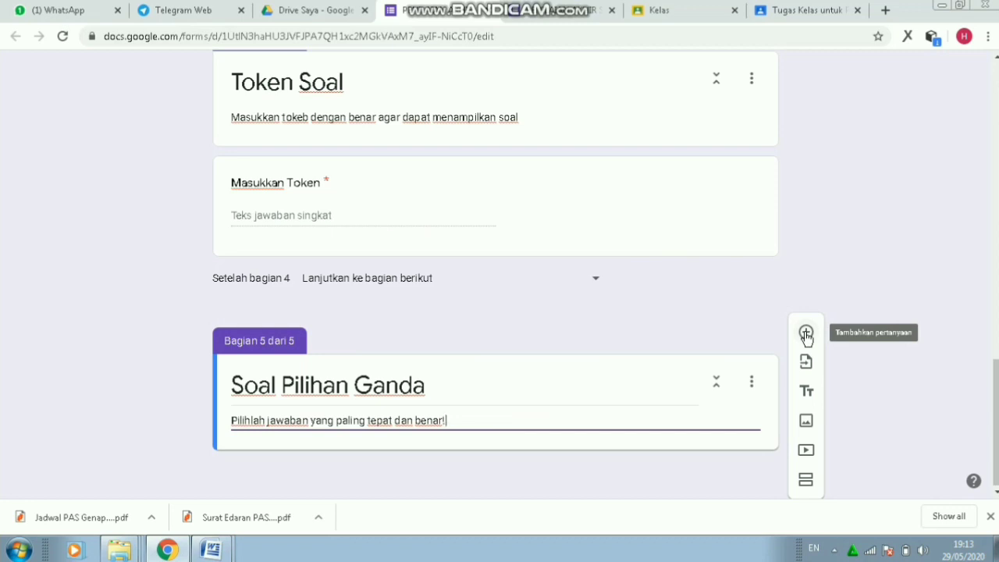
# - Add the multiple-choice question 'tentukan konstanta dari persamaan kuadrat berikut 3x^+5x-7=0' to section 5
pyautogui.click(806, 334)
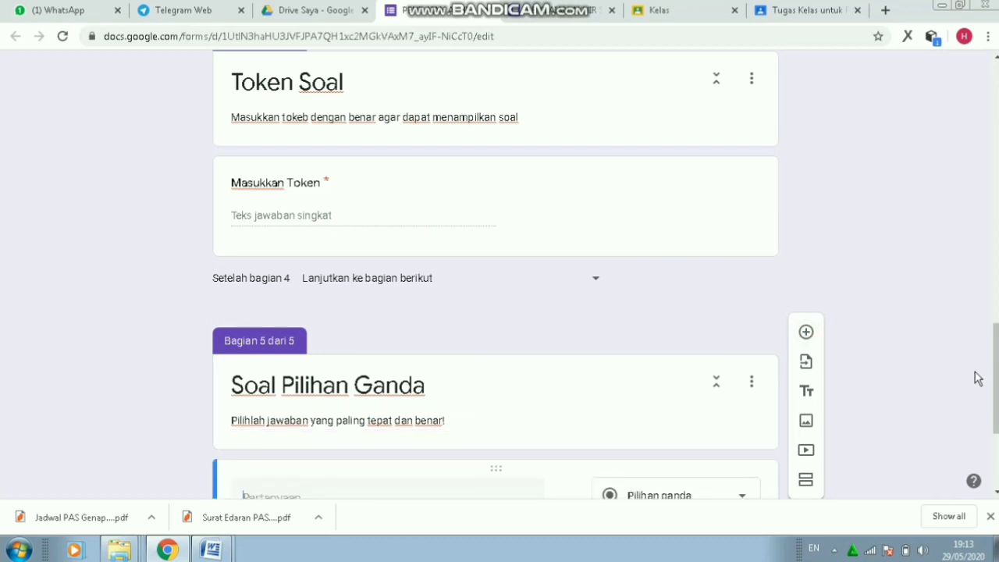
pyautogui.scroll(-3, 996, 378)
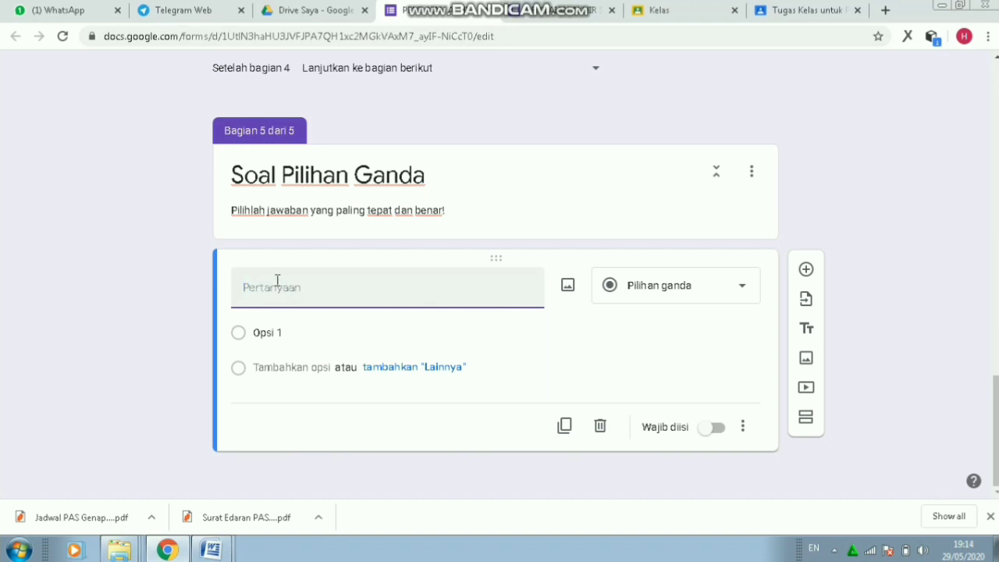
pyautogui.write('tentukan konstanta dari ')
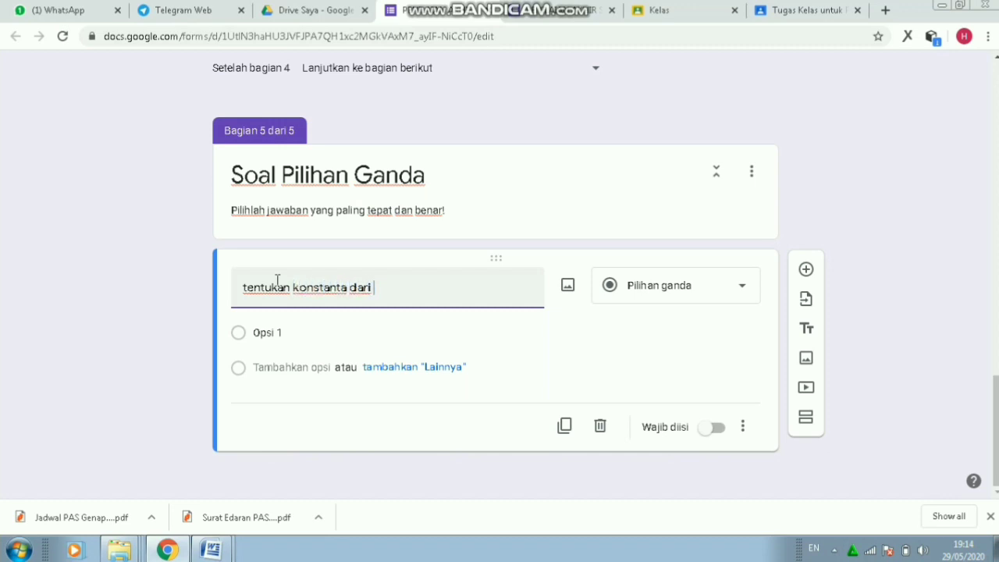
pyautogui.write('persamaan ')
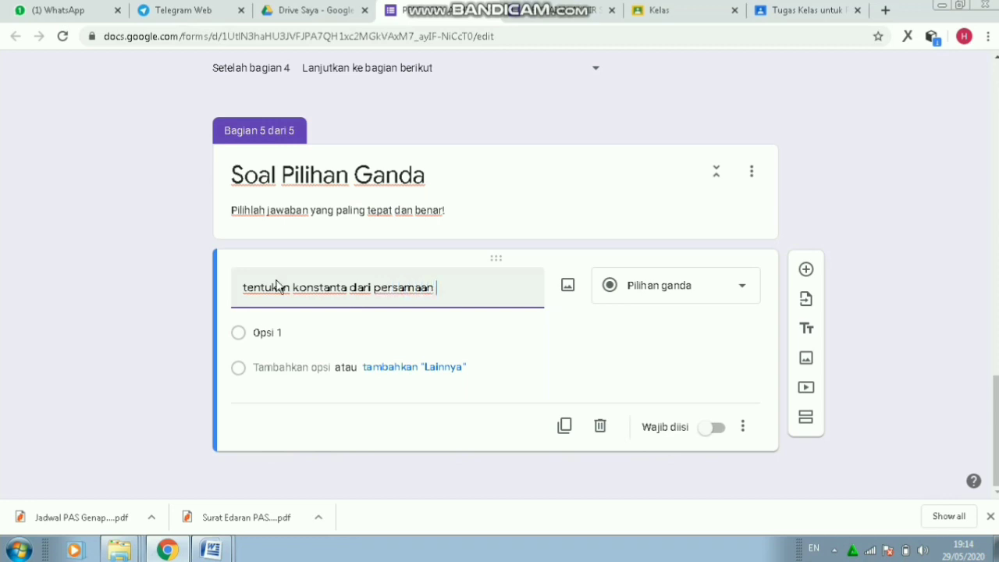
pyautogui.write('kuadrat be')
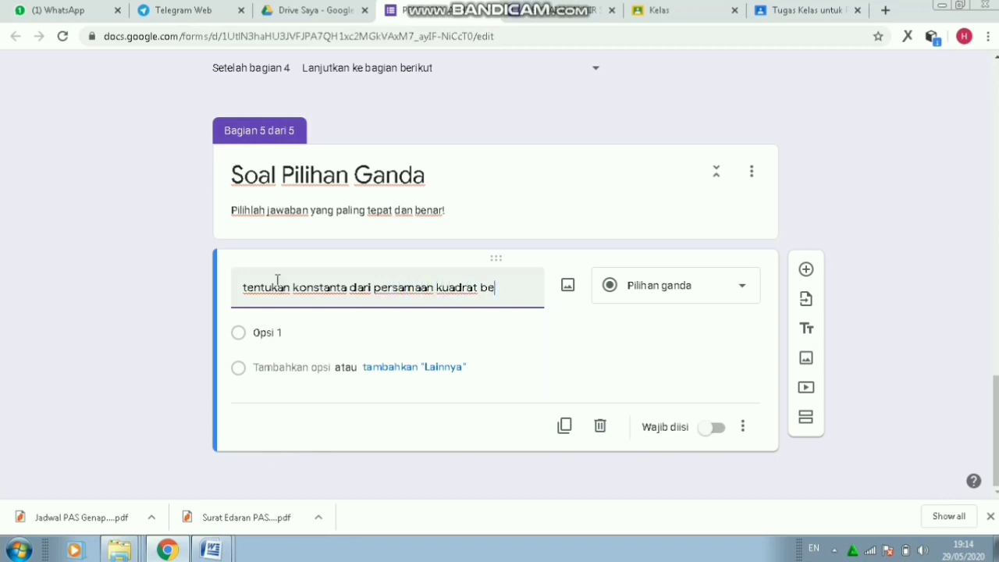
pyautogui.write('rikut 3x^')
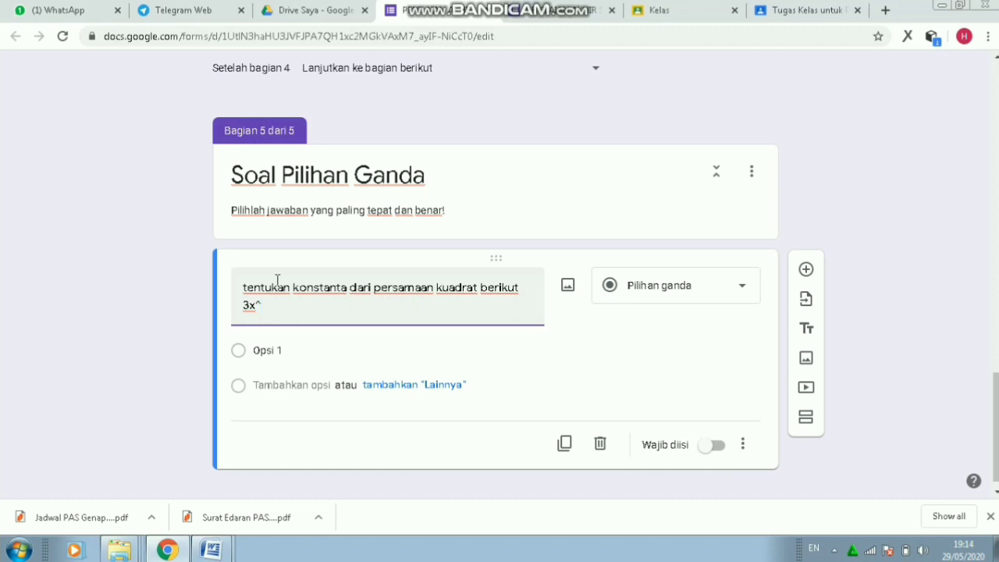
pyautogui.press('F12')
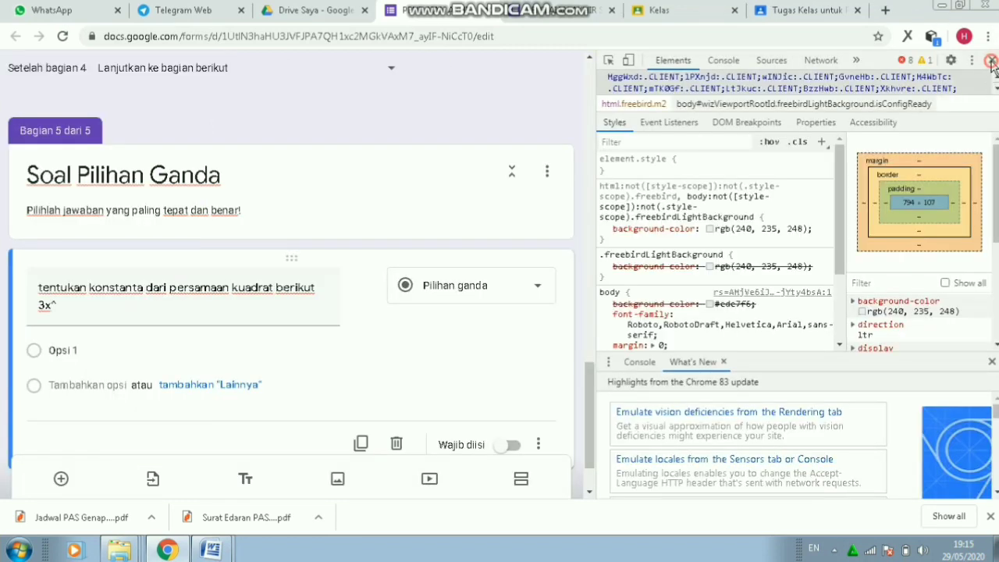
pyautogui.click(992, 61)
pyautogui.write('+')
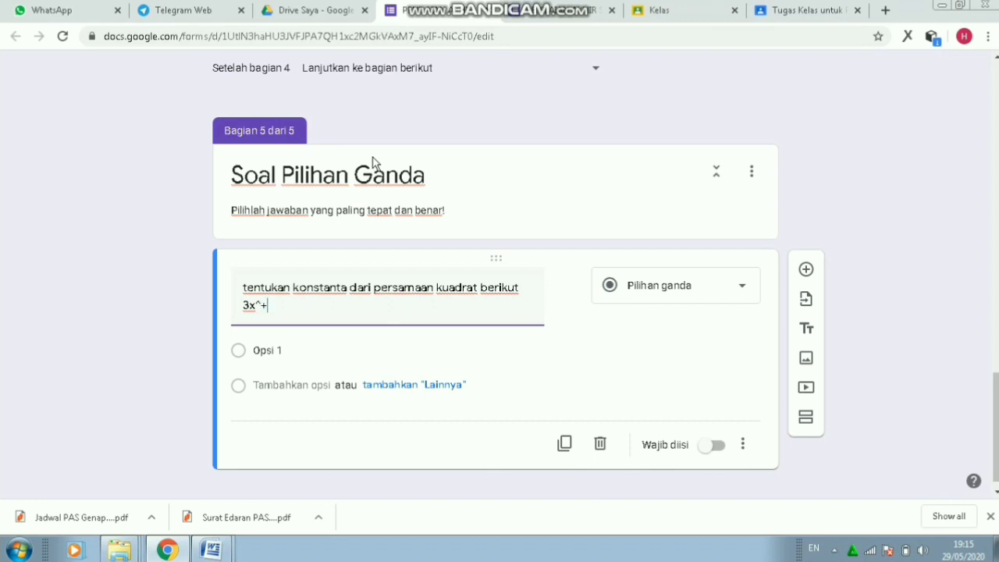
pyautogui.write('5x-7=0')
pyautogui.click(279, 350)
# - Fill in the answer options 3, 5, 7, 2 and 8
pyautogui.click(287, 352)
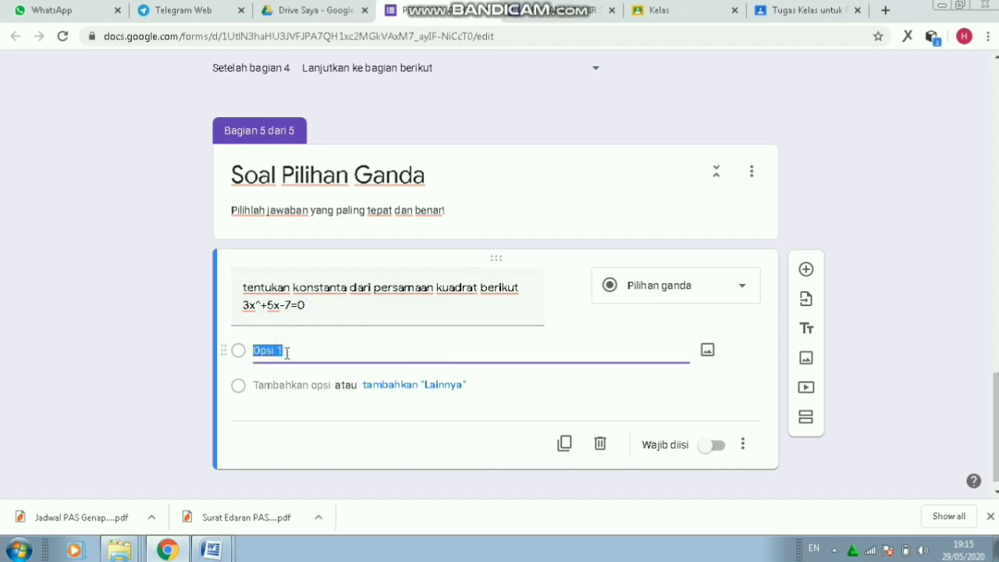
pyautogui.write('3')
pyautogui.press('Return')
pyautogui.write('5')
pyautogui.press('Return')
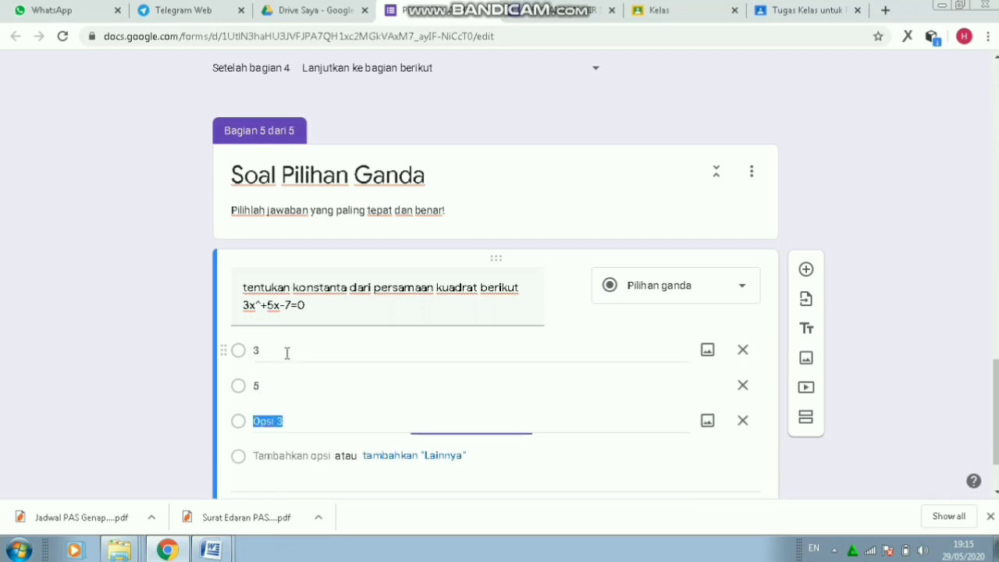
pyautogui.write('7')
pyautogui.press('Return')
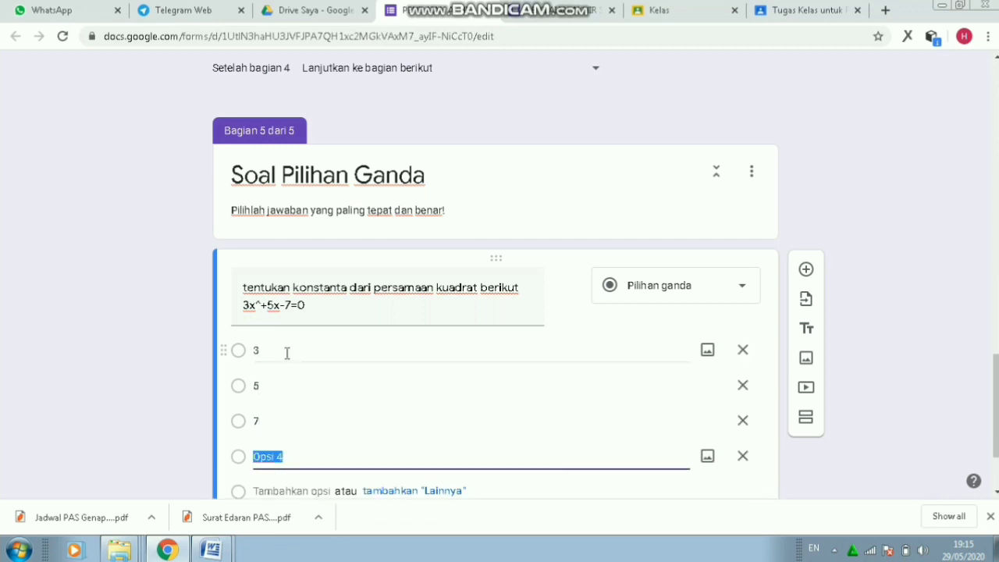
pyautogui.write('2')
pyautogui.press('Return')
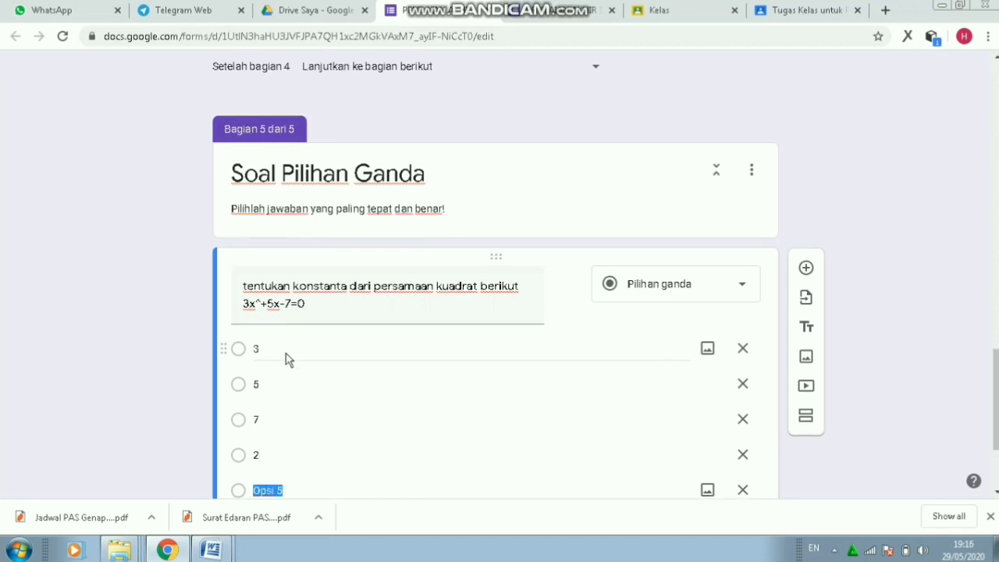
pyautogui.write('8')
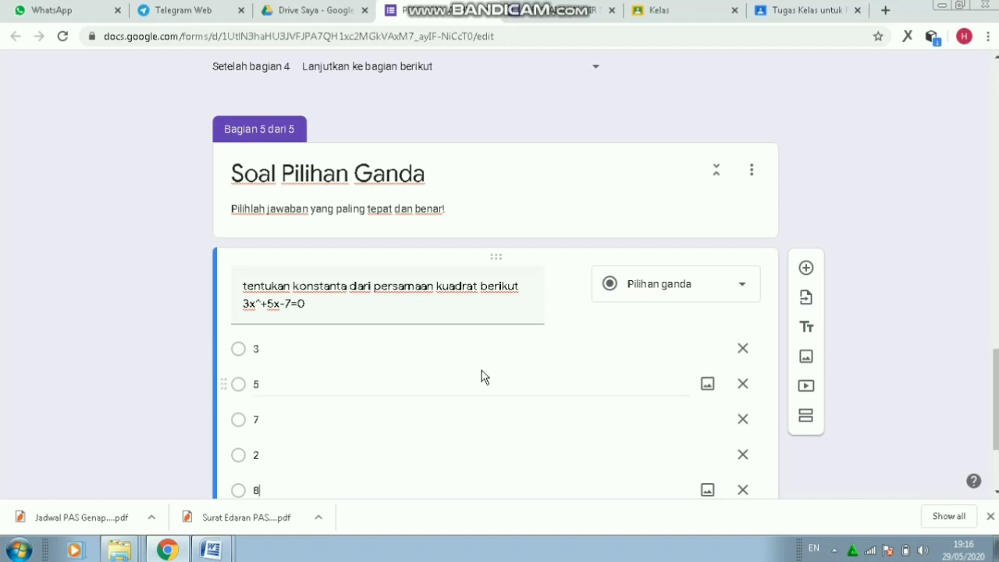
# - Mark the quadratic question as required with the Wajib diisi toggle
pyautogui.scroll(-2, 979, 383)
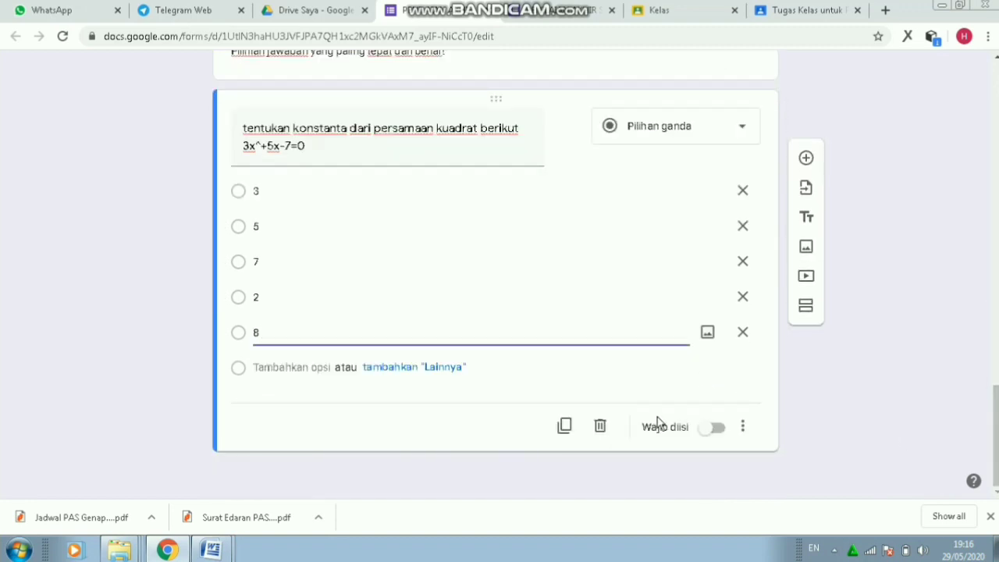
pyautogui.click(710, 434)
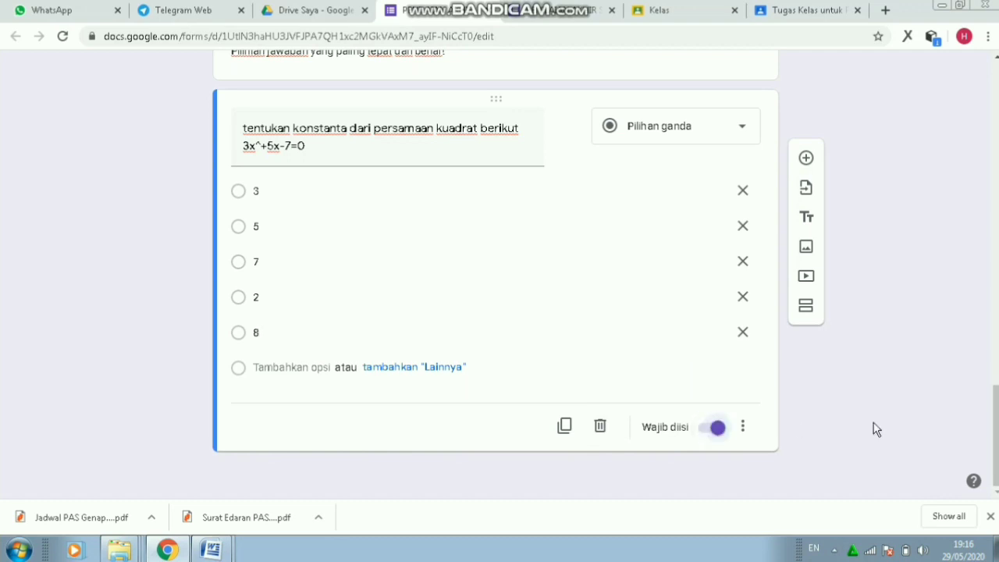
pyautogui.moveTo(996, 431)
pyautogui.mouseDown()
pyautogui.moveTo(996, 383)
pyautogui.moveTo(996, 430)
pyautogui.mouseUp()
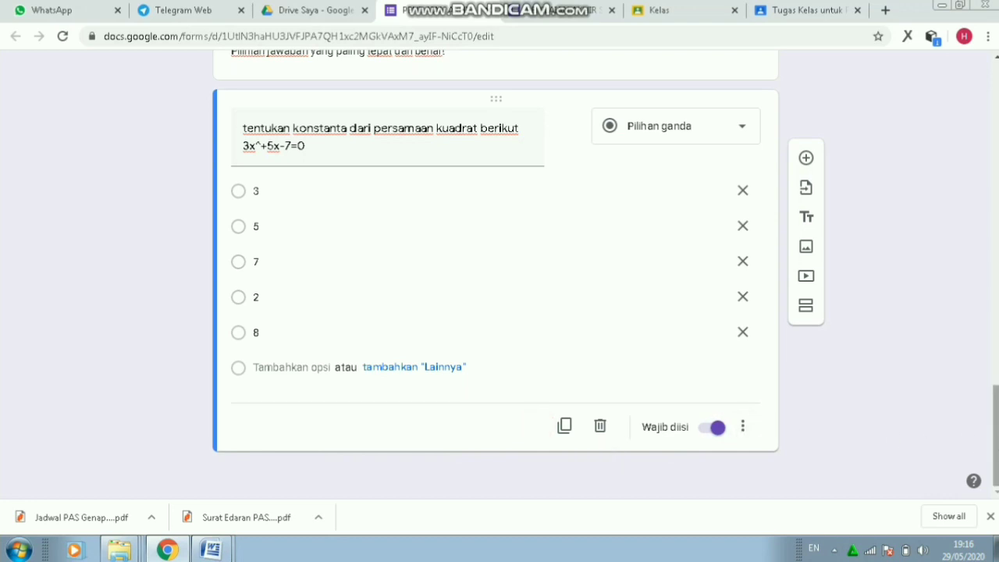
# - Turn on question-order shuffling in the form's Presentasi settings
pyautogui.moveTo(996, 437); pyautogui.dragTo(996, 109)
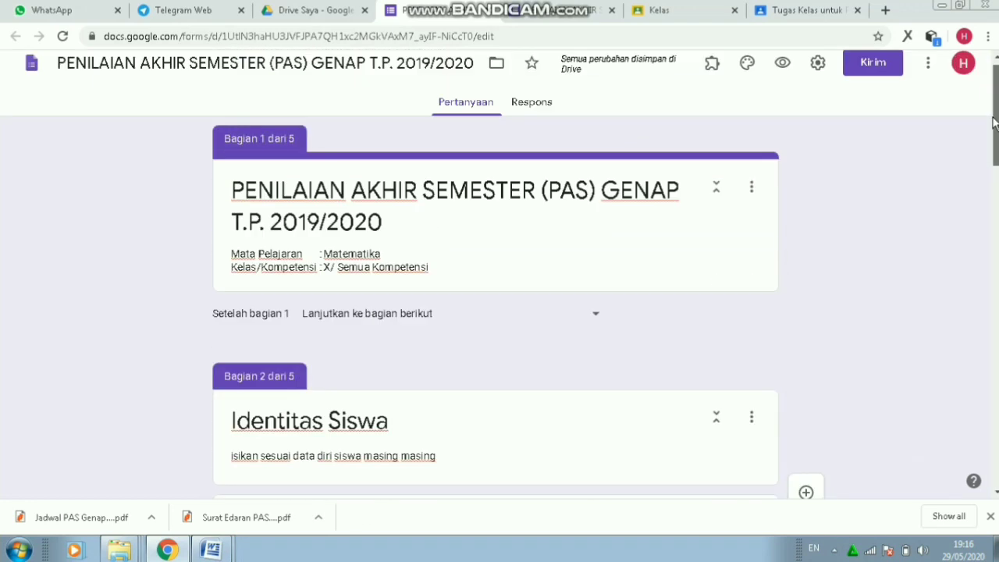
pyautogui.click(818, 77)
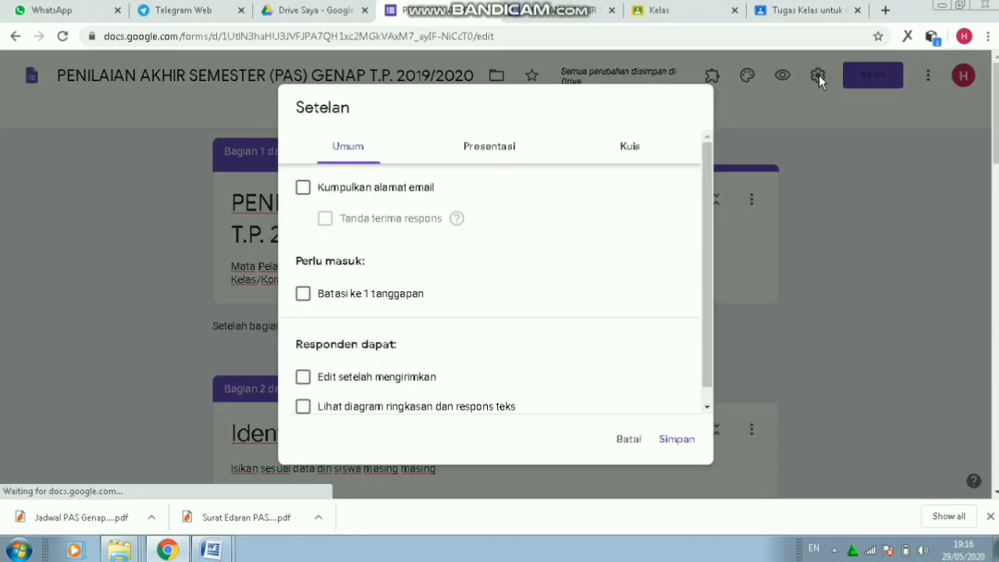
pyautogui.scroll(-1, 703, 248)
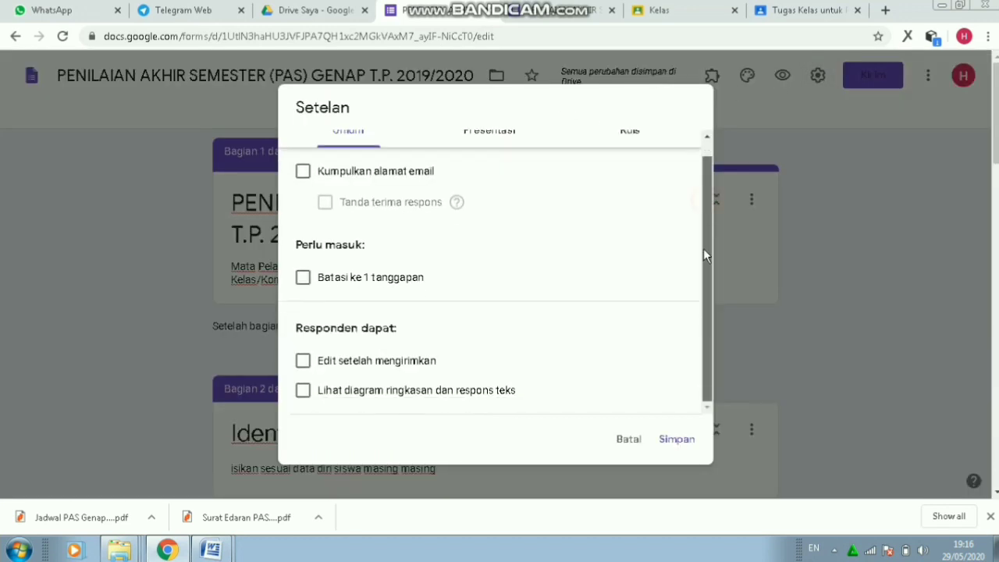
pyautogui.click(495, 138)
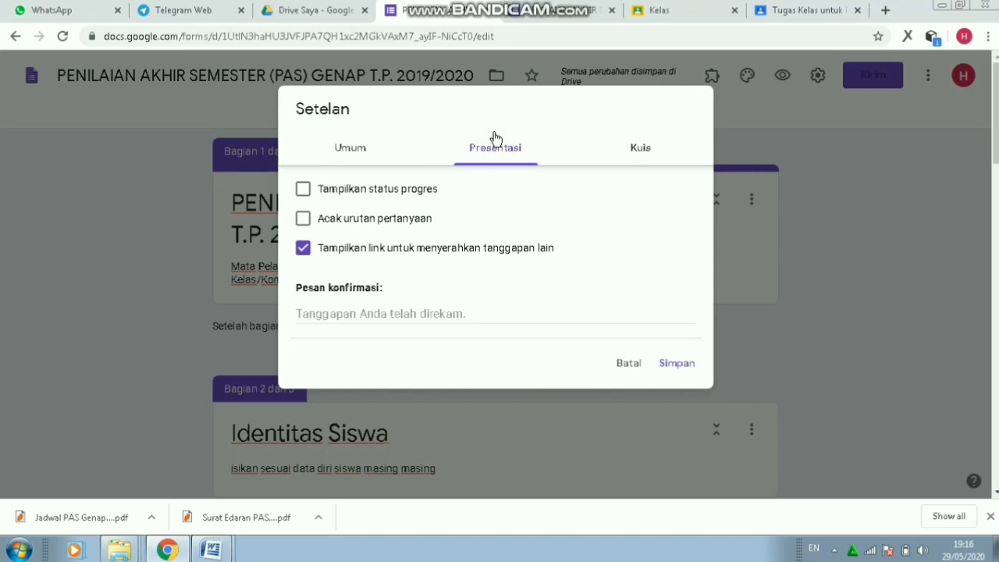
pyautogui.click(303, 220)
# - Write the confirmation message 'selamat jawaban anda sudah terkirim, semoga mendapatkan hasil yang memuaskan'
pyautogui.click(343, 309)
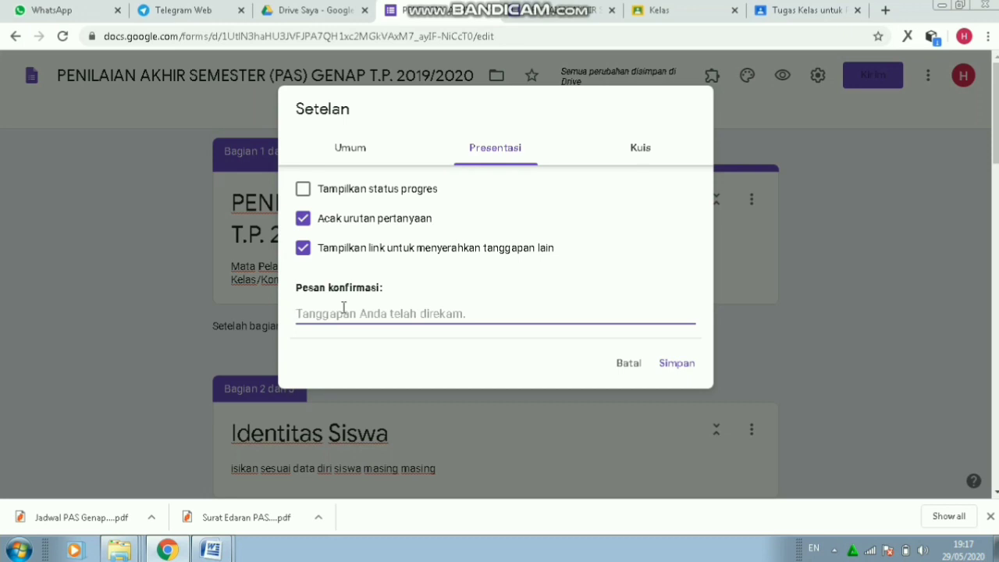
pyautogui.write('s')
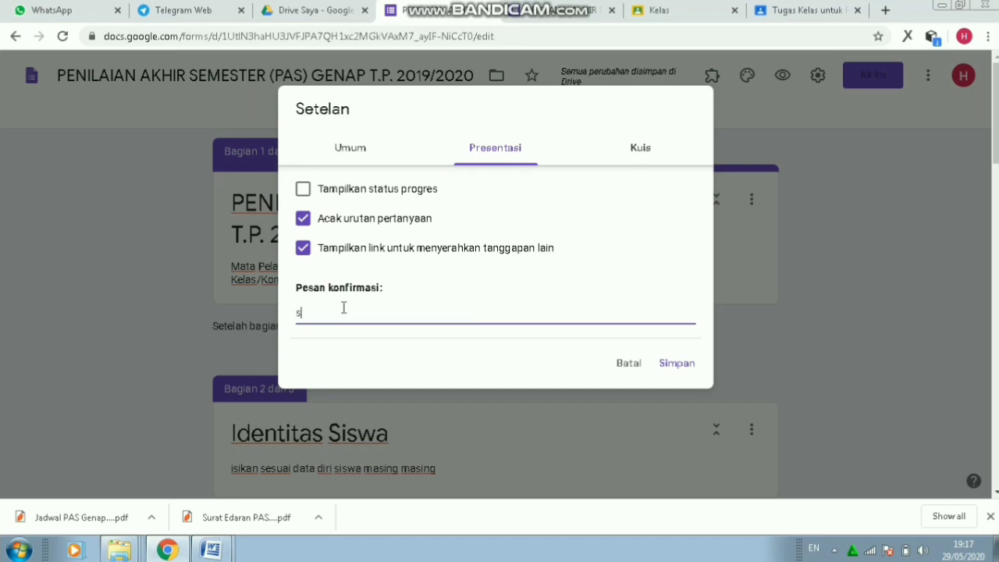
pyautogui.write('elamat anda')
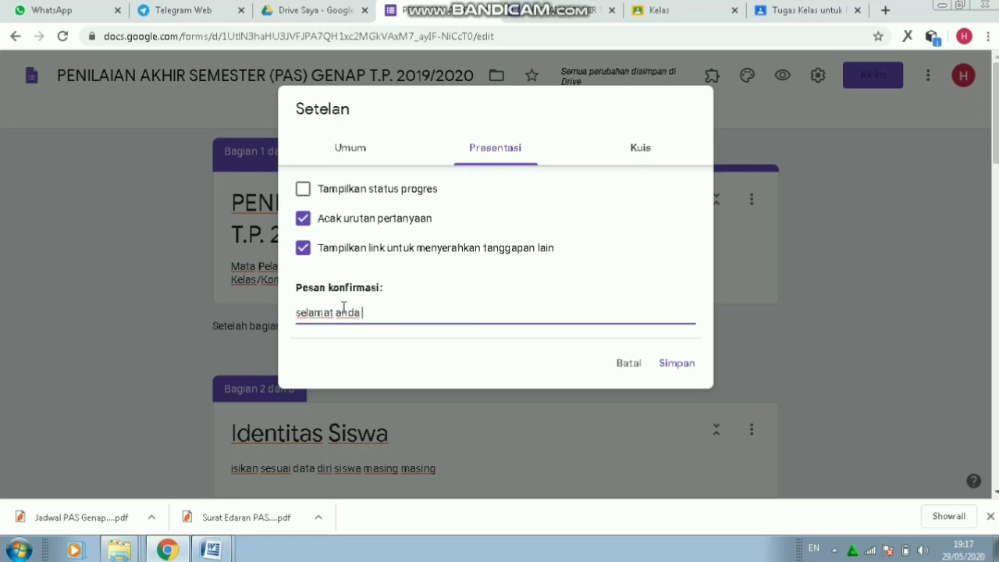
pyautogui.press('BackSpace')
pyautogui.press('BackSpace')
pyautogui.press('BackSpace')
pyautogui.press('BackSpace')
pyautogui.write('jawaban anda sudah ')
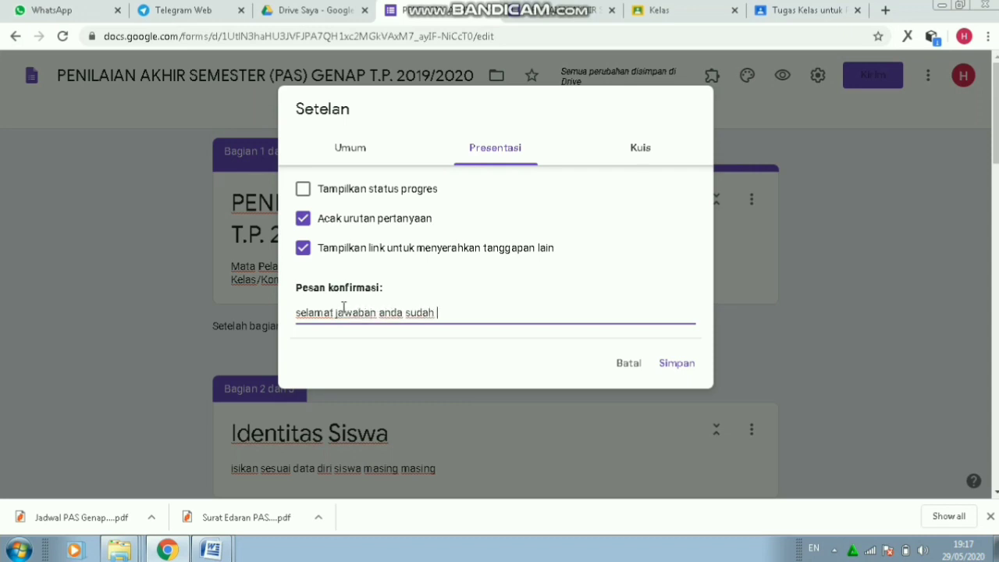
pyautogui.write('terkirim, semoga hari')
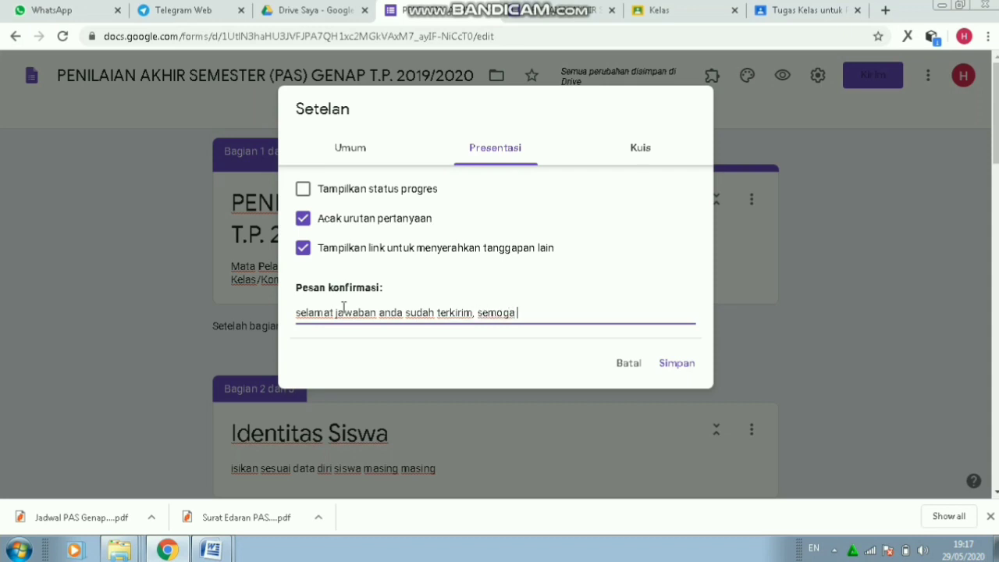
pyautogui.press('BackSpace')
pyautogui.press('BackSpace')
pyautogui.press('BackSpace')
pyautogui.press('BackSpace')
pyautogui.write('mendapatkan hasil y')
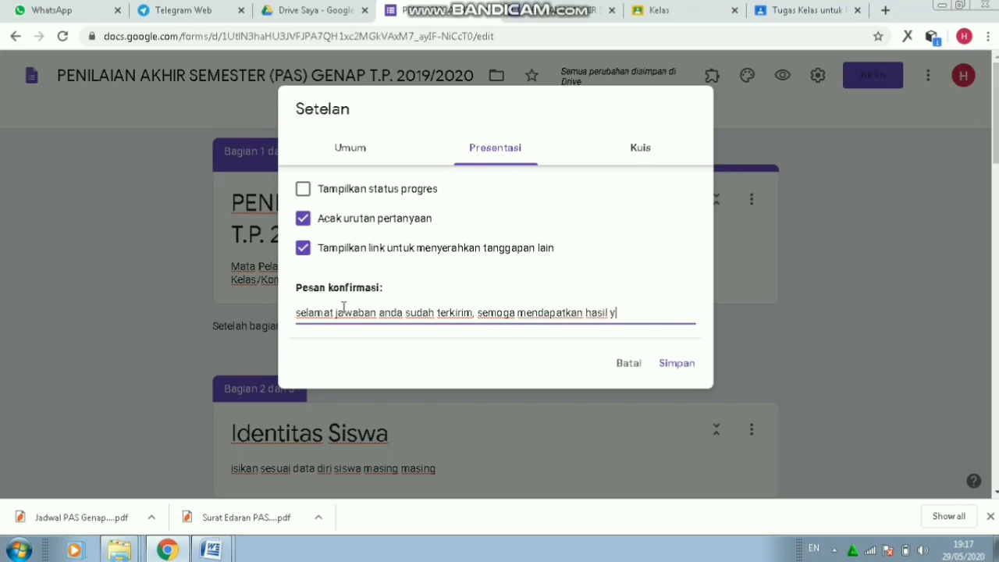
pyautogui.write('ang memuaskan')
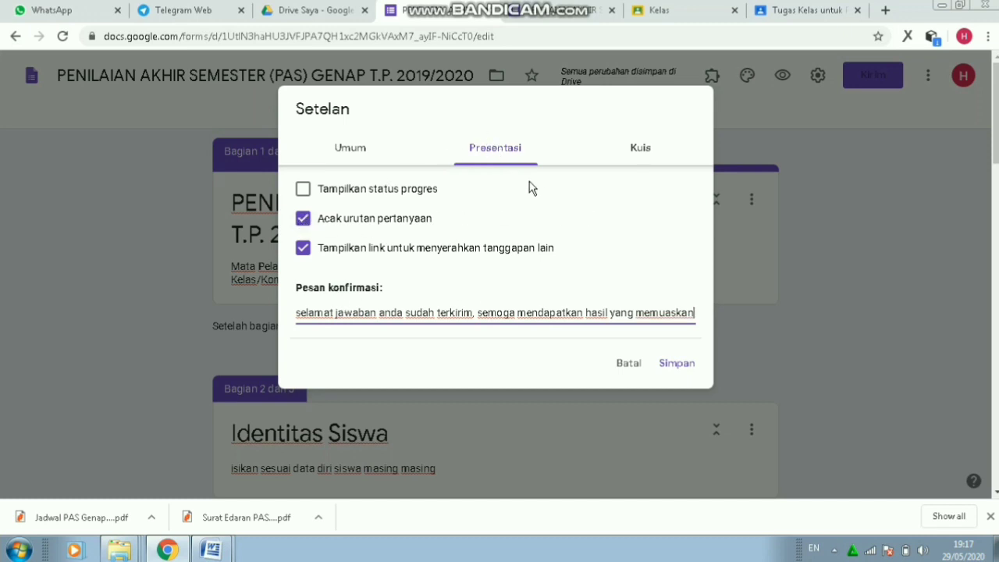
# - Make the form a quiz and hide missed questions, correct answers and point values from respondents
pyautogui.click(639, 152)
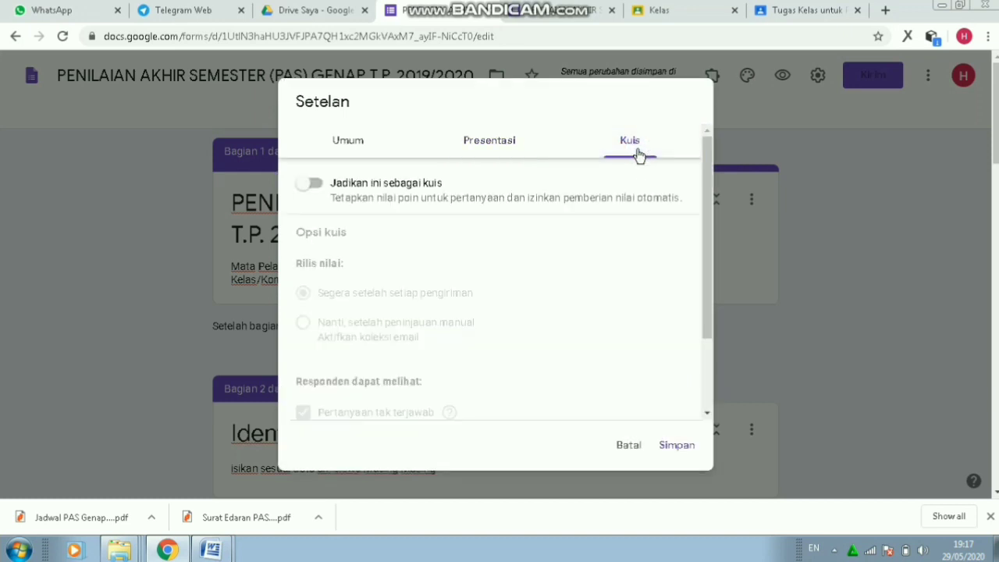
pyautogui.click(315, 185)
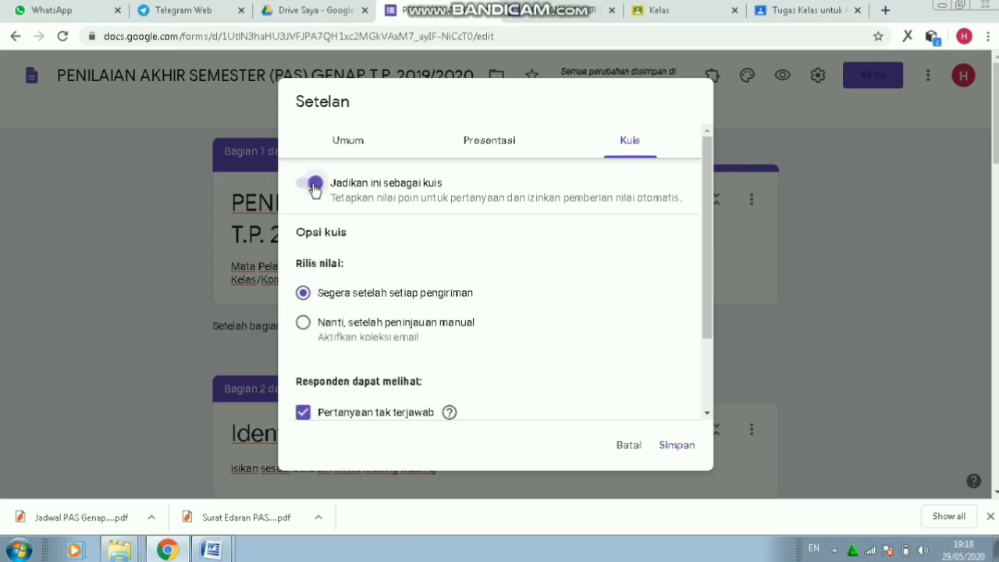
pyautogui.moveTo(708, 218); pyautogui.dragTo(704, 297)
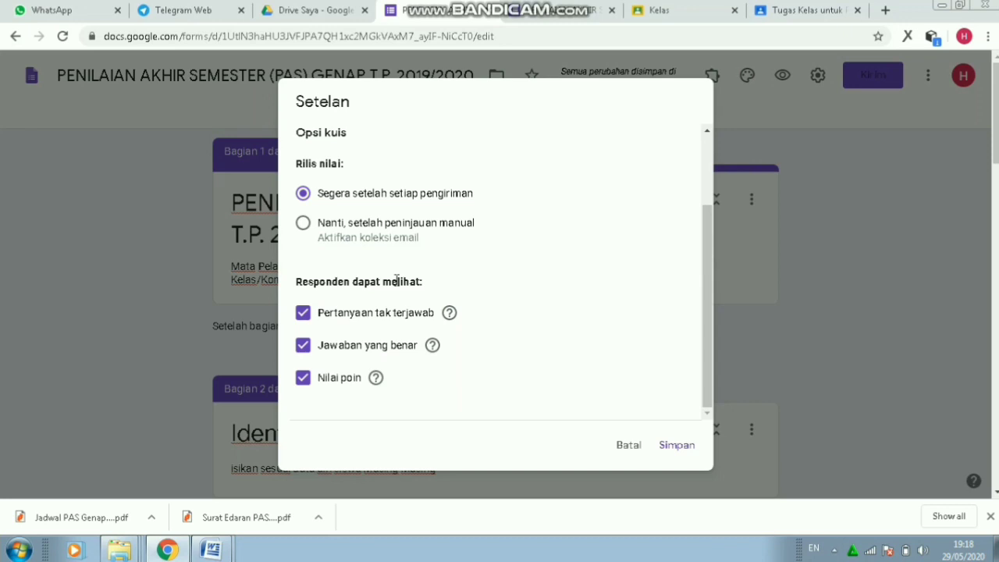
pyautogui.click(304, 313)
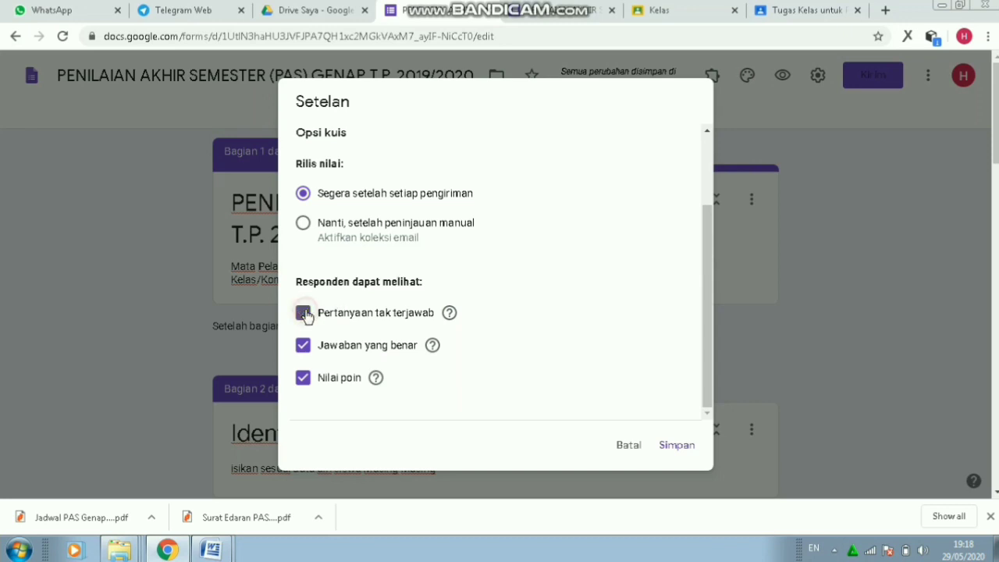
pyautogui.click(304, 348)
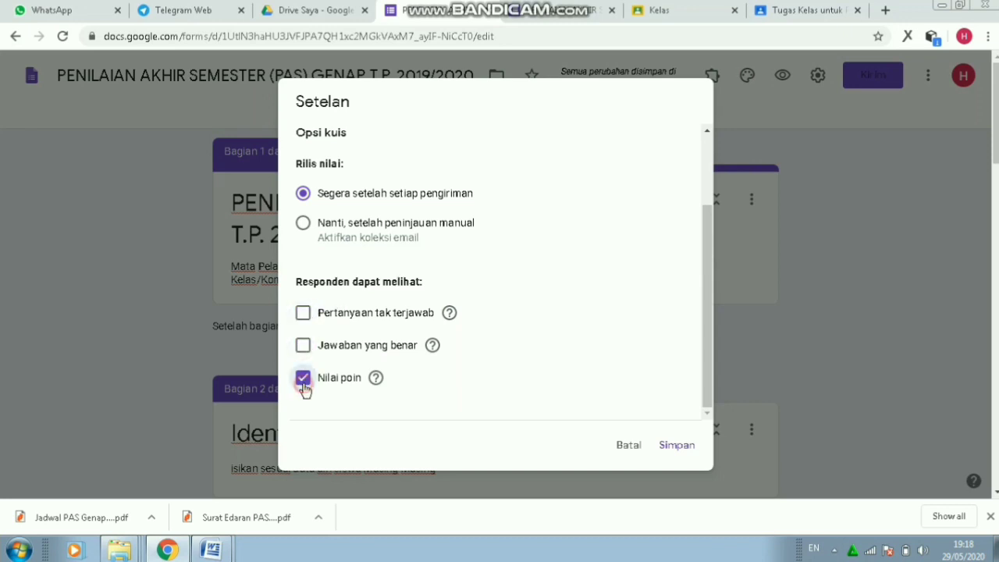
pyautogui.click(305, 382)
# - Save the changed quiz settings
pyautogui.click(677, 446)
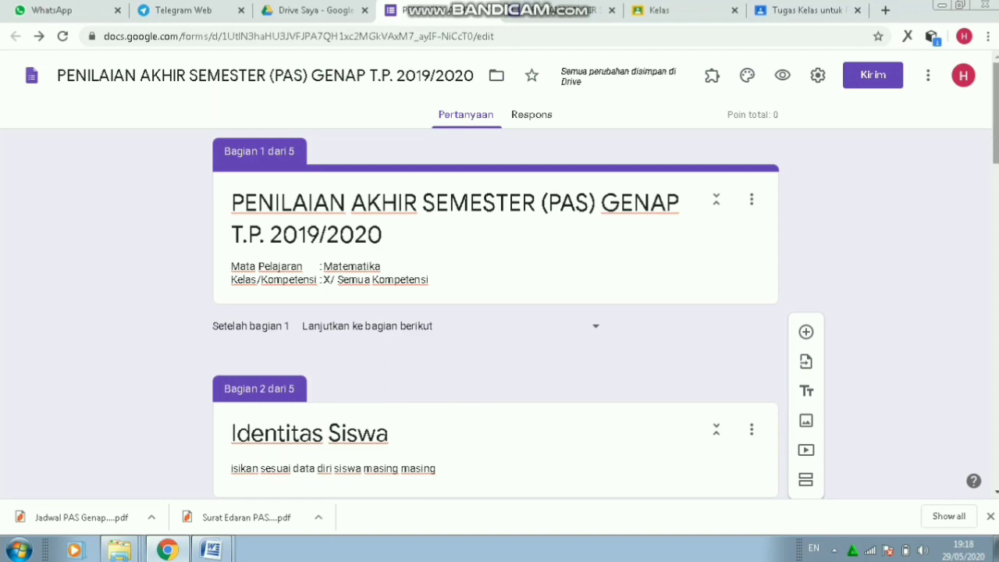
pyautogui.scroll(-2, 678, 443)
pyautogui.scroll(-15, 977, 477)
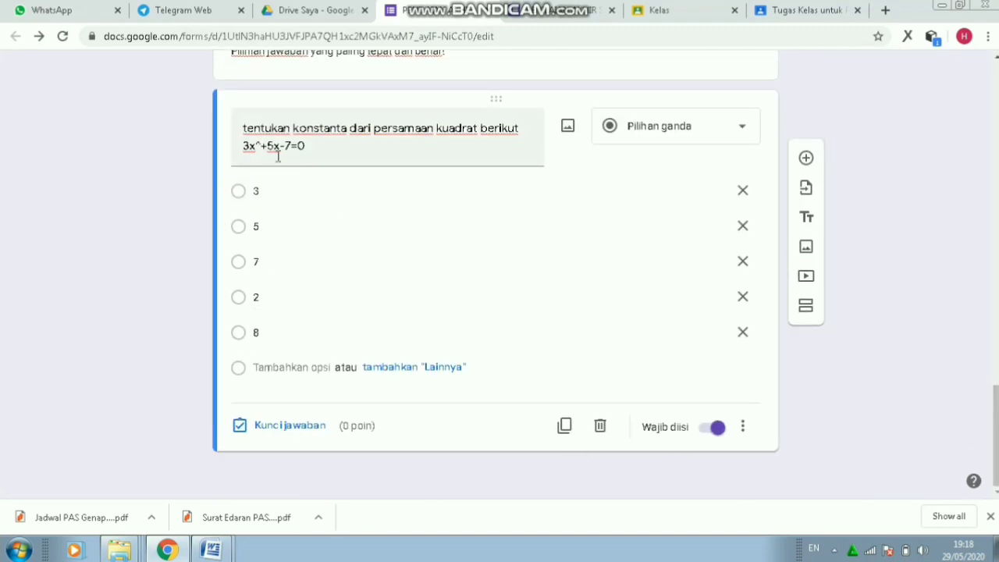
# - Set the quadratic question's answer key to 7, worth 2 points
pyautogui.click(271, 434)
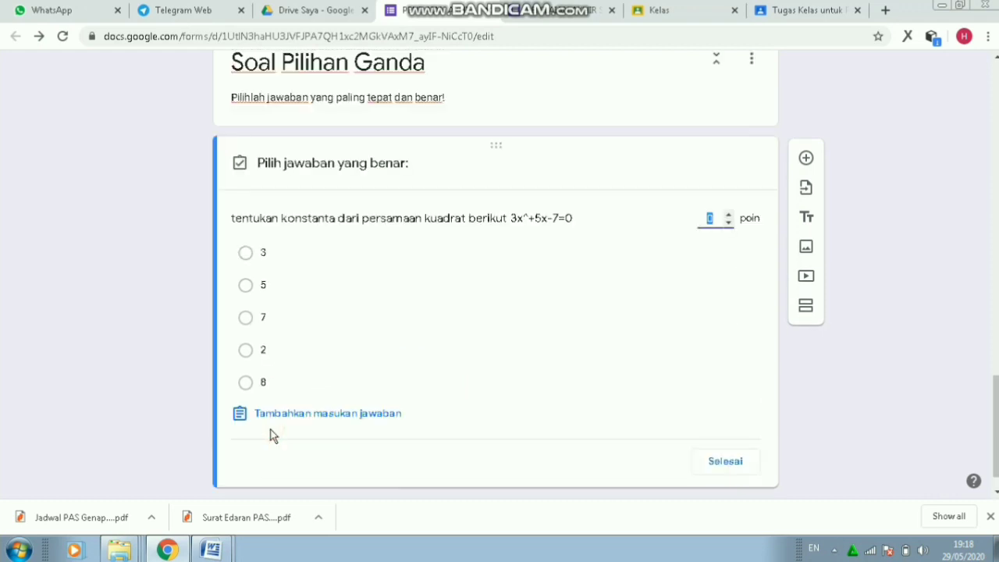
pyautogui.click(246, 318)
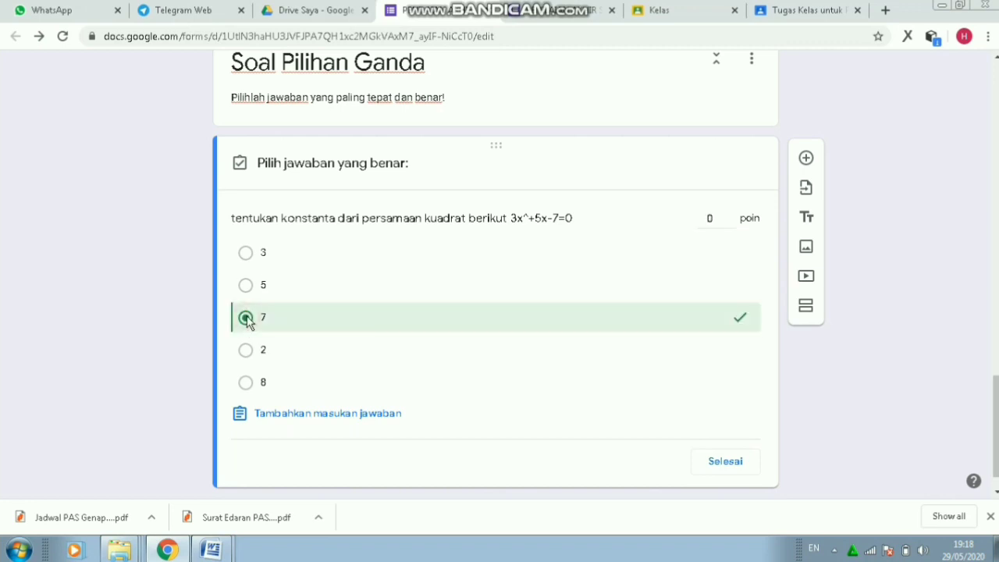
pyautogui.click(716, 219)
pyautogui.press('BackSpace')
pyautogui.write('2')
pyautogui.click(724, 464)
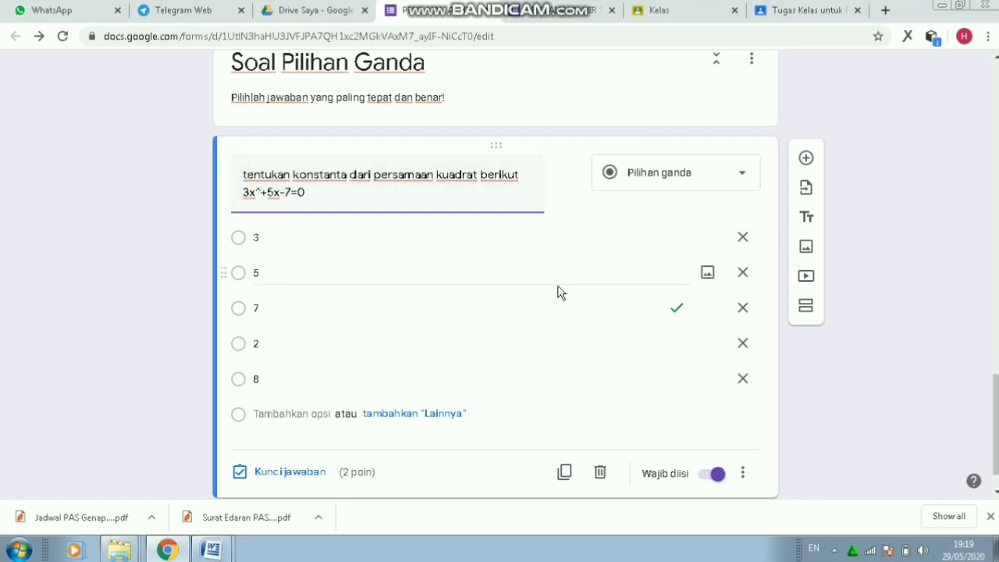
pyautogui.click(744, 475)
pyautogui.click(631, 401)
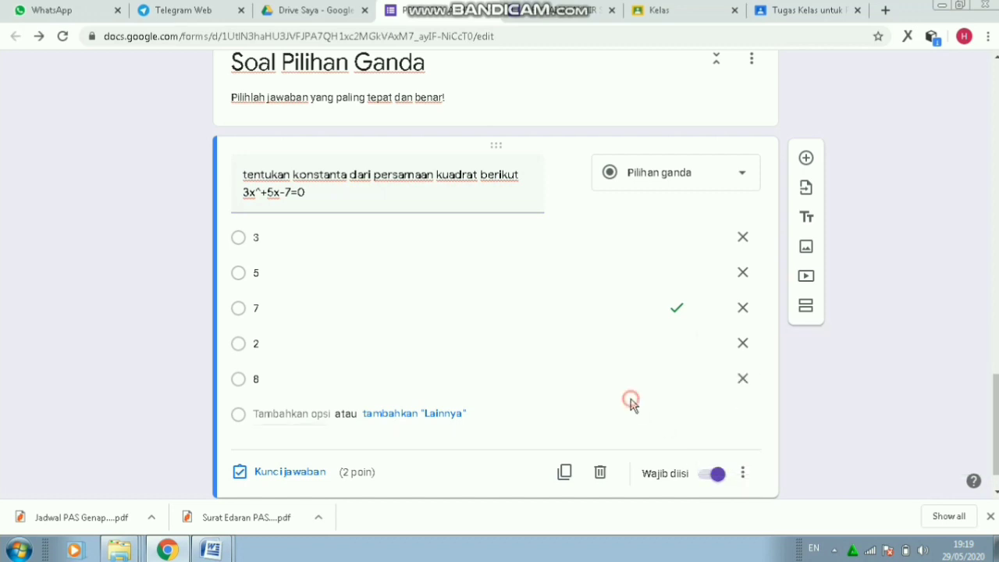
pyautogui.click(745, 475)
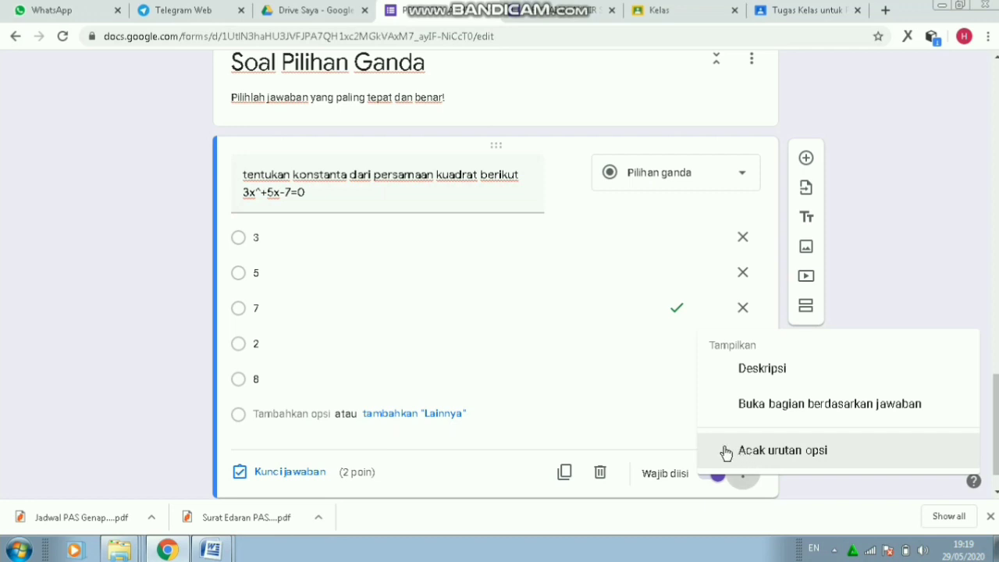
# - Enable Acak urutan opsi on the quadratic question and return to the top of the form
pyautogui.click(725, 451)
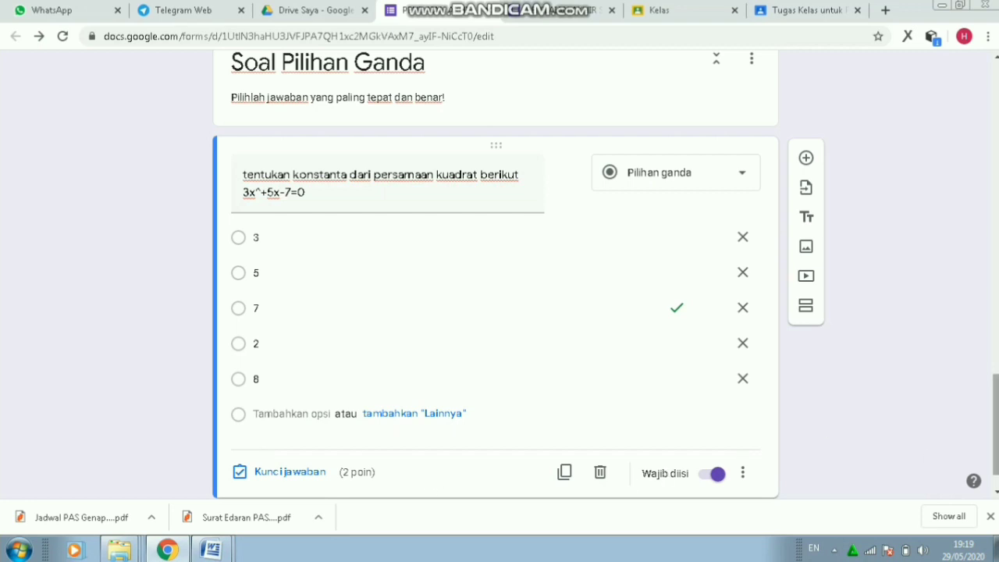
pyautogui.moveTo(997, 442)
pyautogui.mouseDown()
pyautogui.moveTo(997, 328)
pyautogui.moveTo(997, 453)
pyautogui.mouseUp()
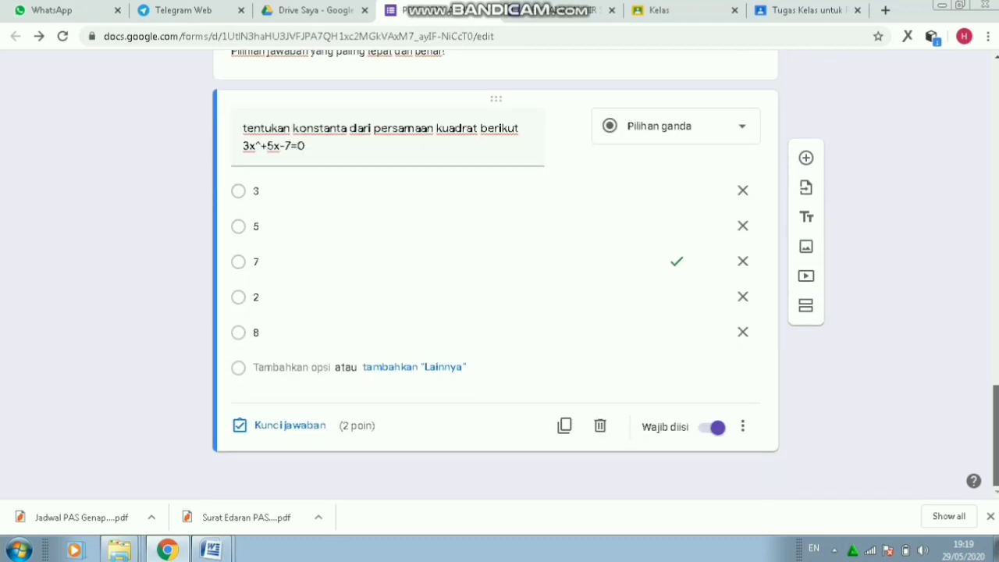
pyautogui.moveTo(997, 453); pyautogui.dragTo(998, 131)
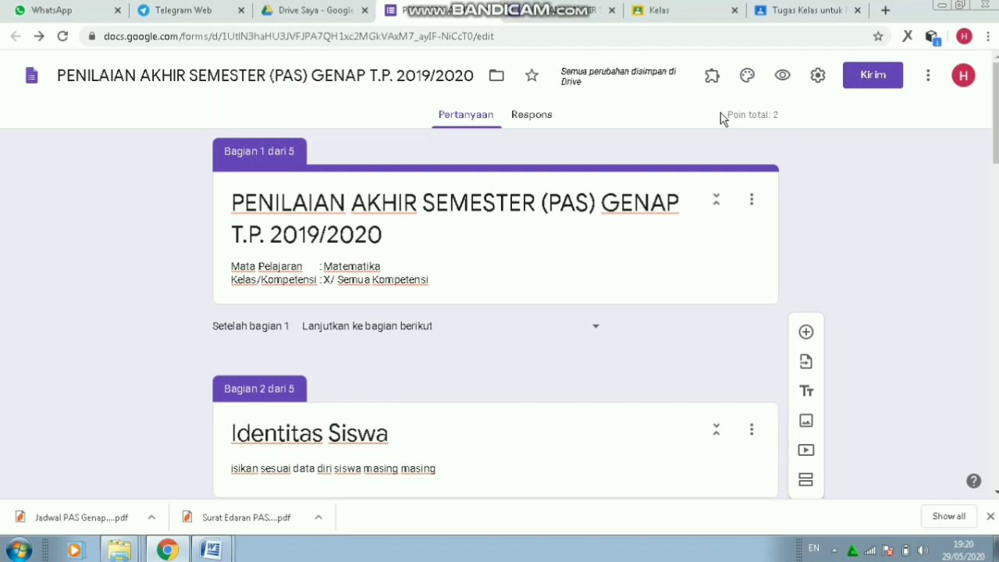
# - Upload the image 'kop SMK upload' as the form's header image
pyautogui.moveTo(995, 105); pyautogui.dragTo(990, 50)
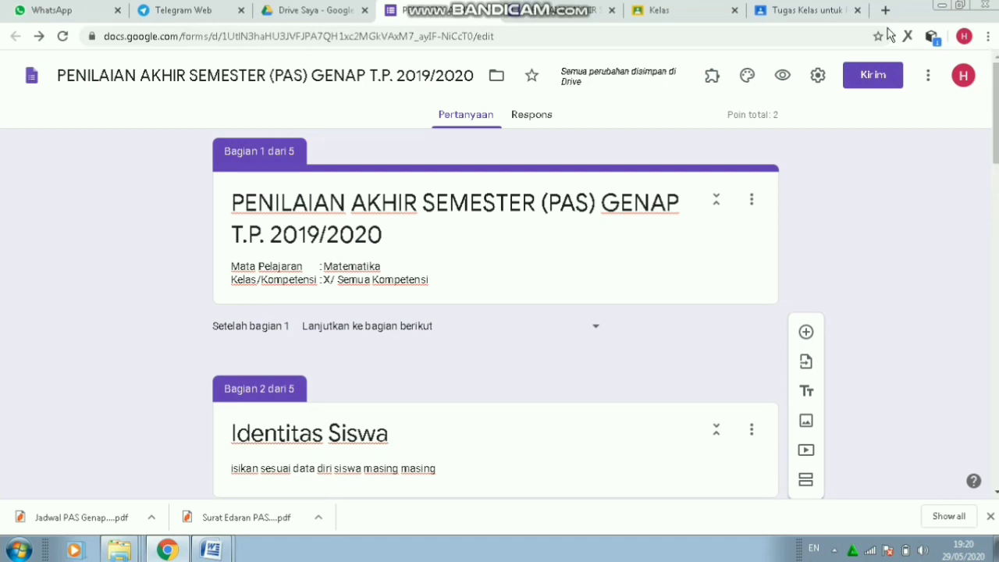
pyautogui.click(747, 76)
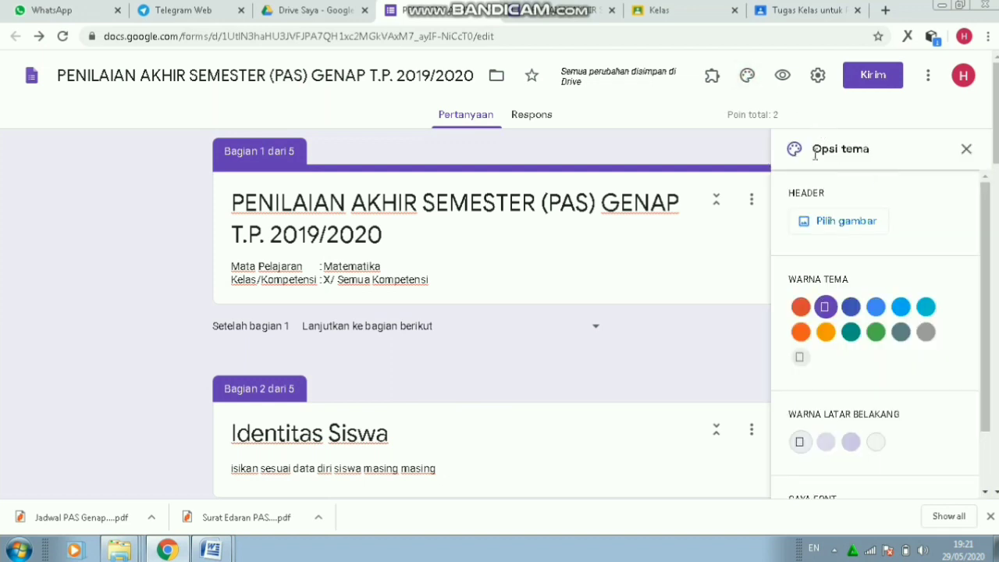
pyautogui.click(836, 224)
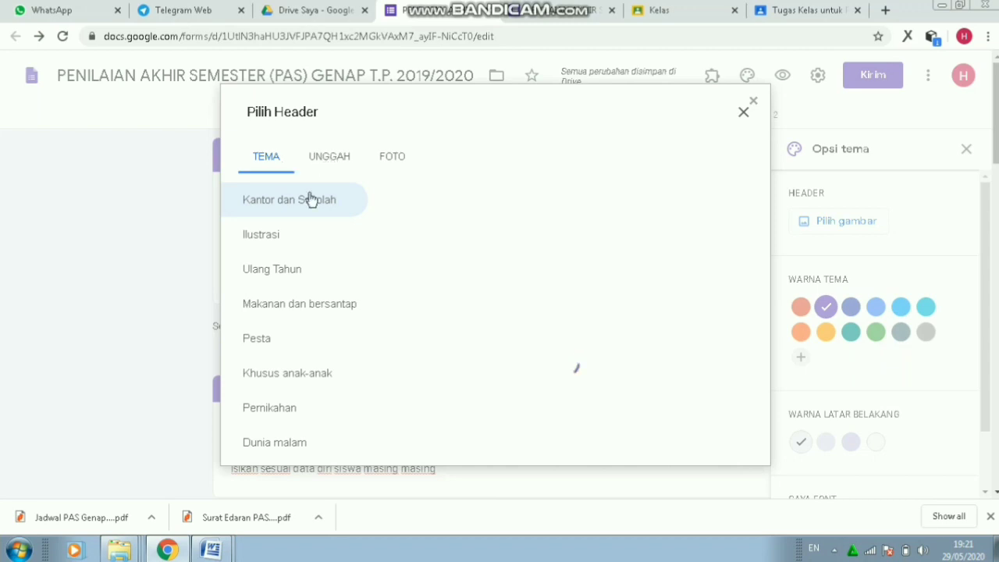
pyautogui.click(322, 157)
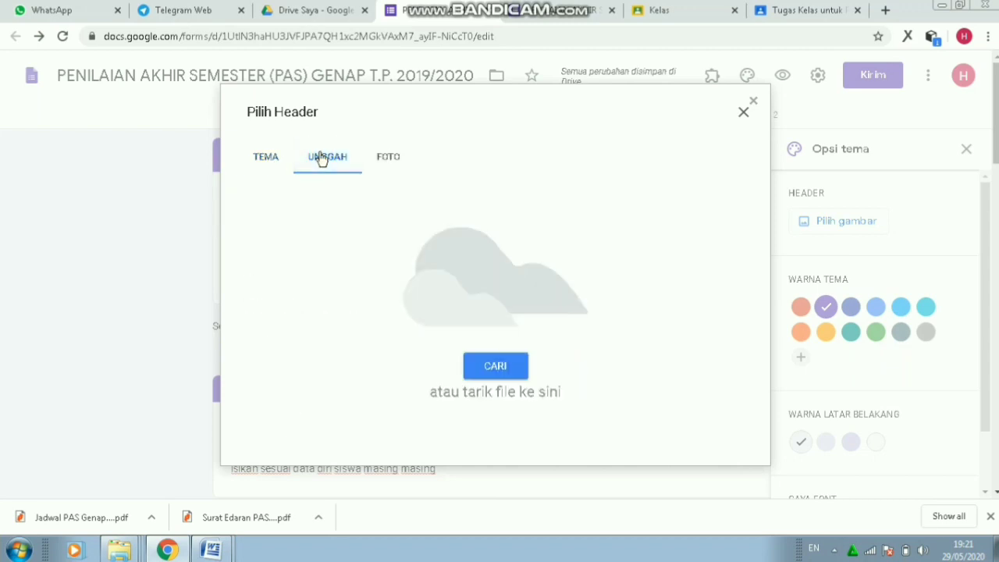
pyautogui.click(506, 375)
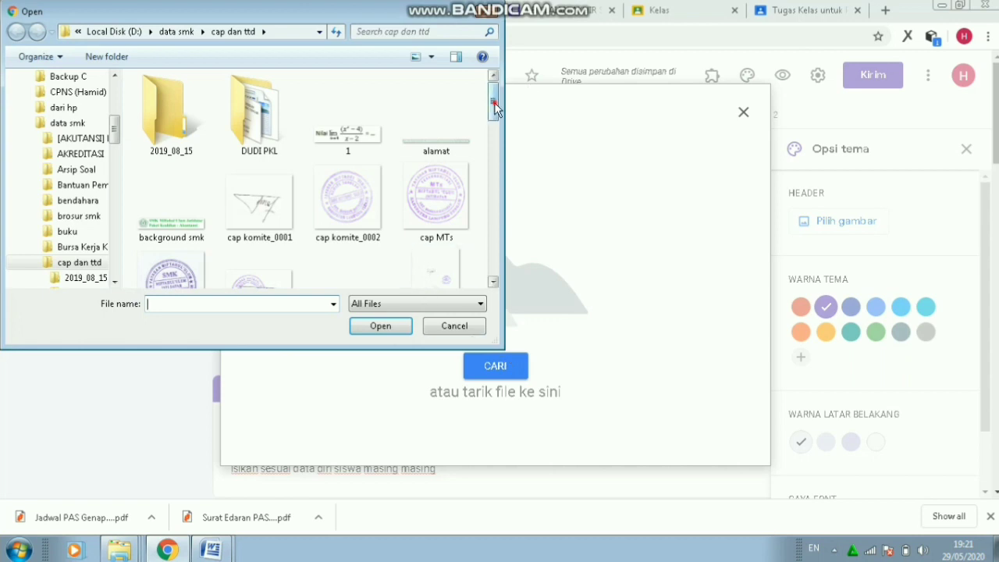
pyautogui.moveTo(495, 104); pyautogui.dragTo(497, 175)
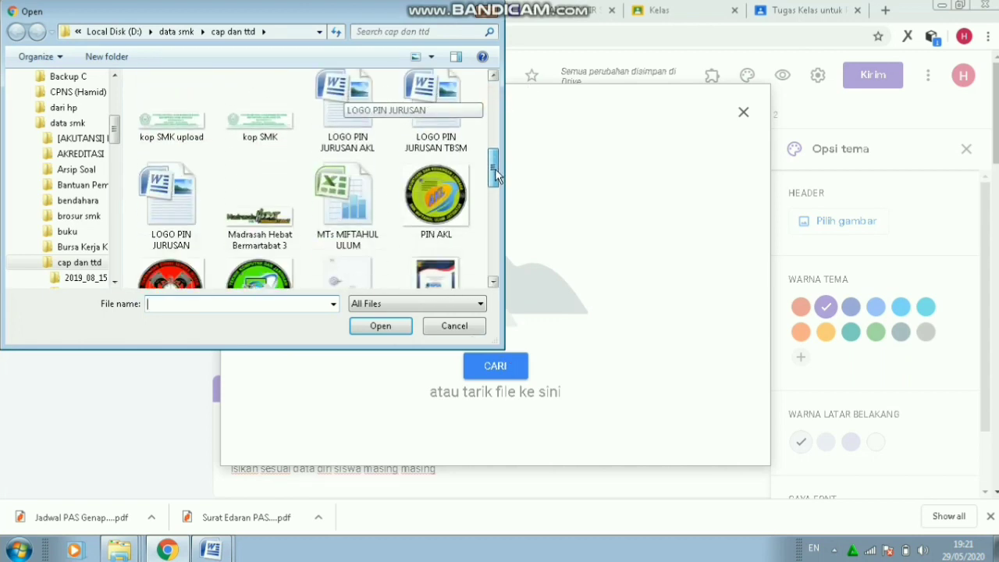
pyautogui.click(164, 124)
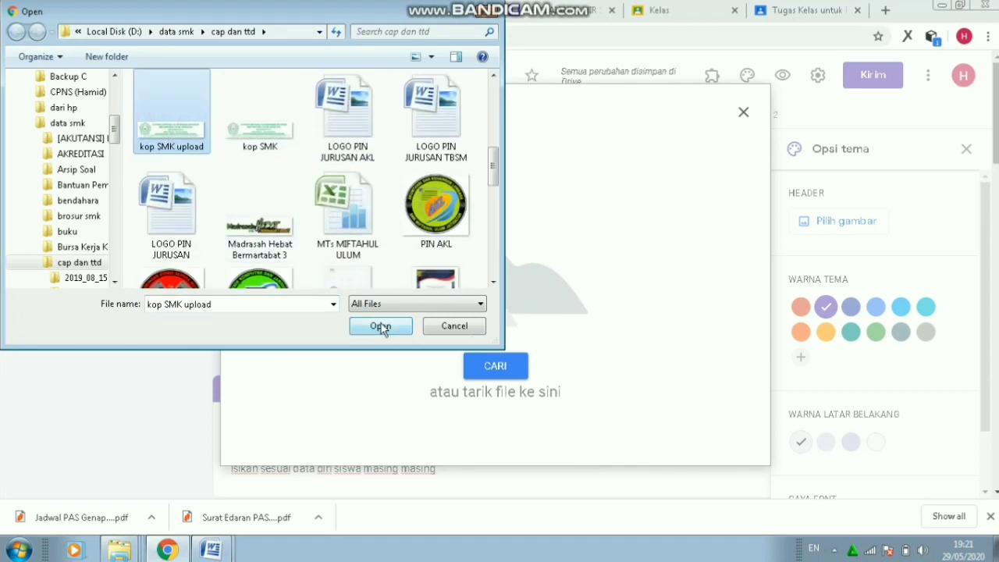
pyautogui.click(380, 328)
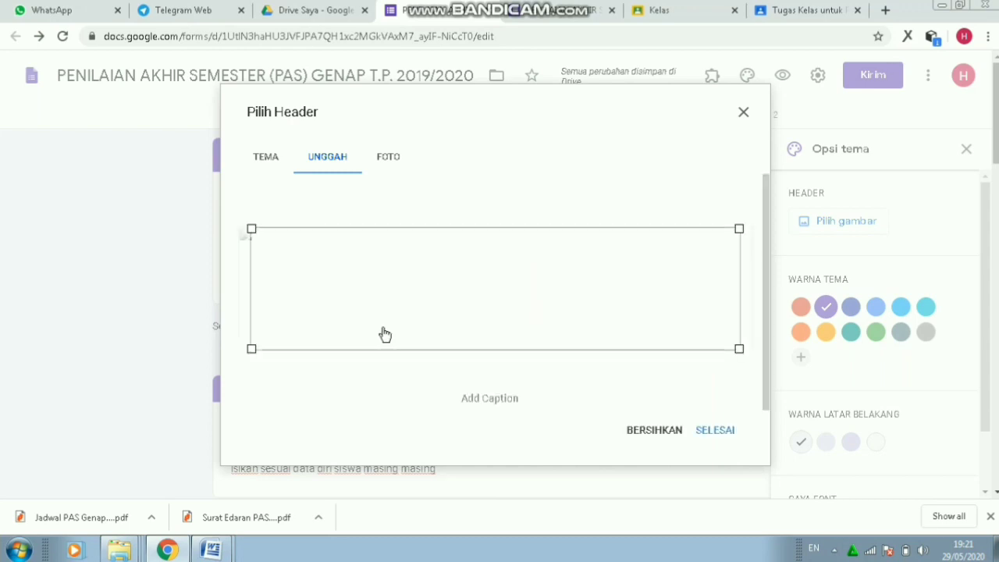
pyautogui.click(716, 440)
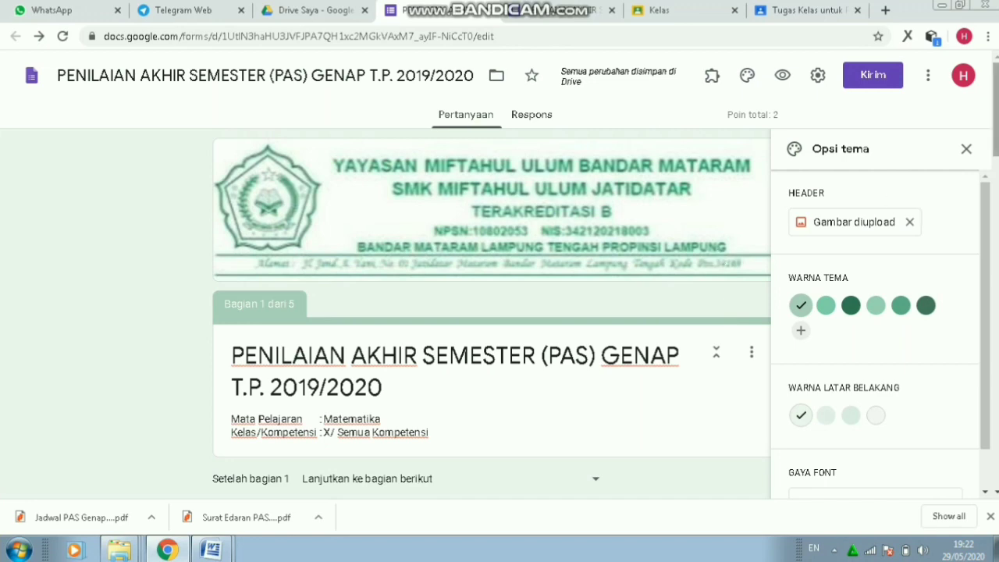
# - Check the installed add-ons, then open the G Suite Marketplace add-on catalogue for forms
pyautogui.moveTo(996, 98); pyautogui.dragTo(993, 44)
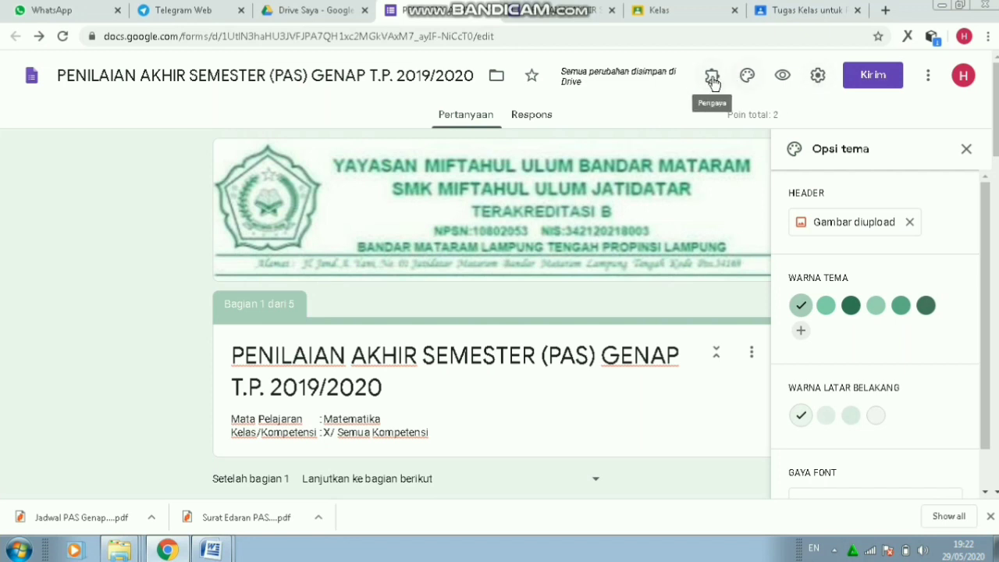
pyautogui.click(713, 77)
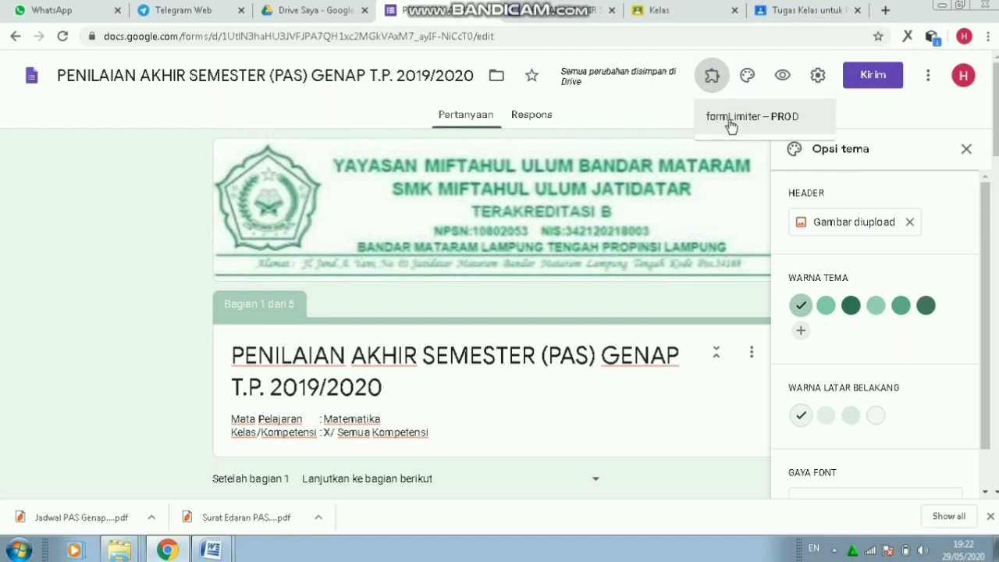
pyautogui.click(924, 78)
pyautogui.click(924, 77)
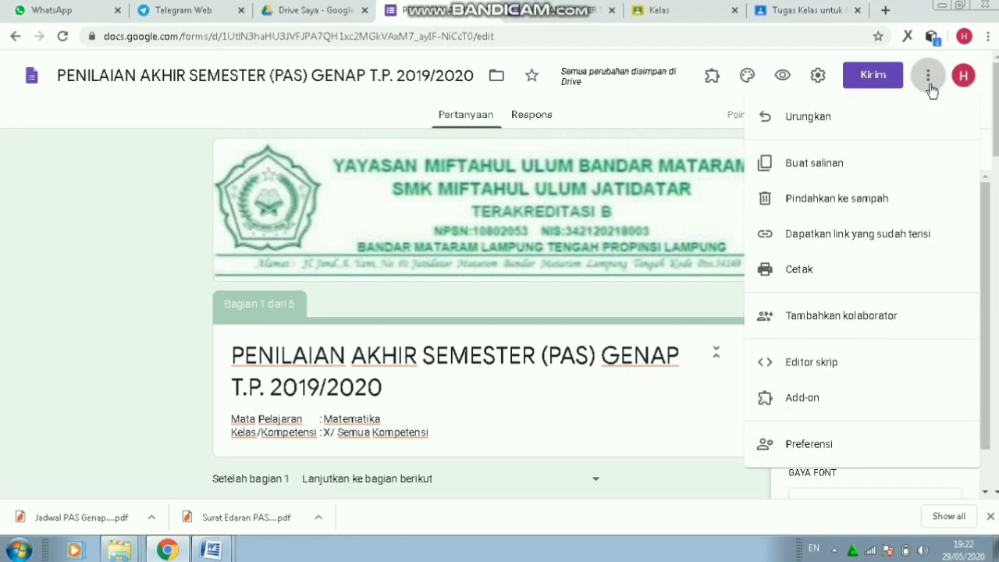
pyautogui.click(813, 400)
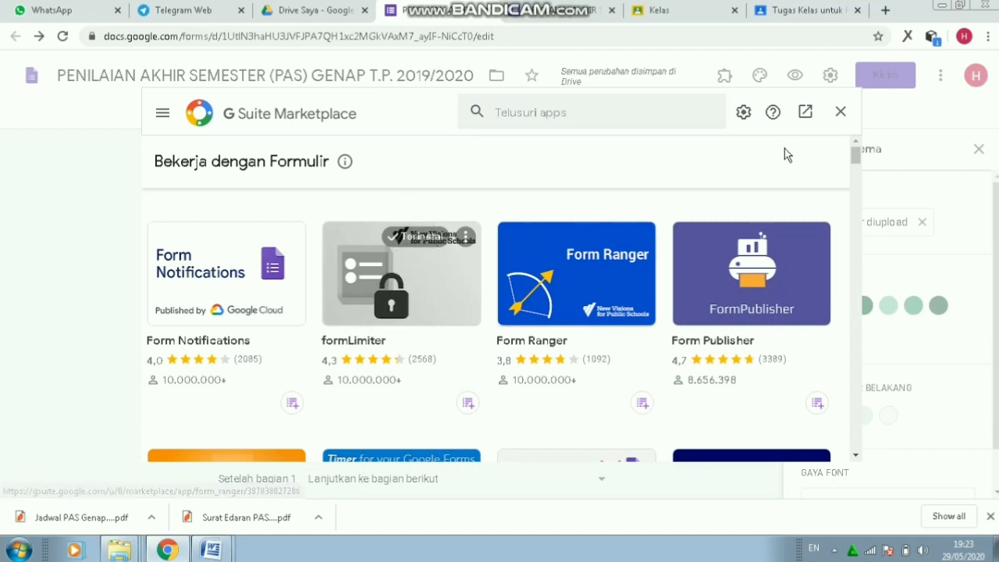
# - Browse the formLimiter add-on's help and its online information page
pyautogui.click(841, 111)
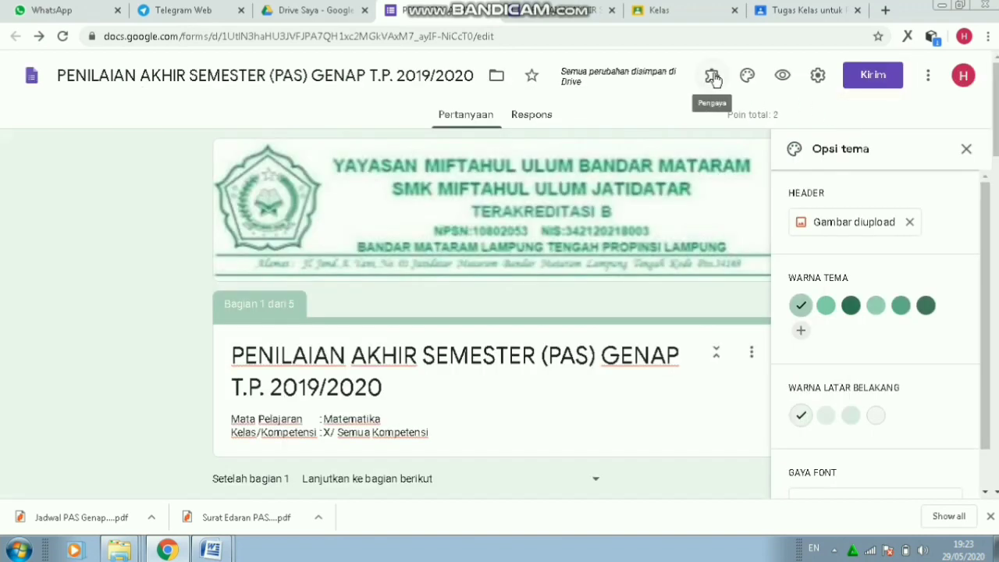
pyautogui.click(712, 76)
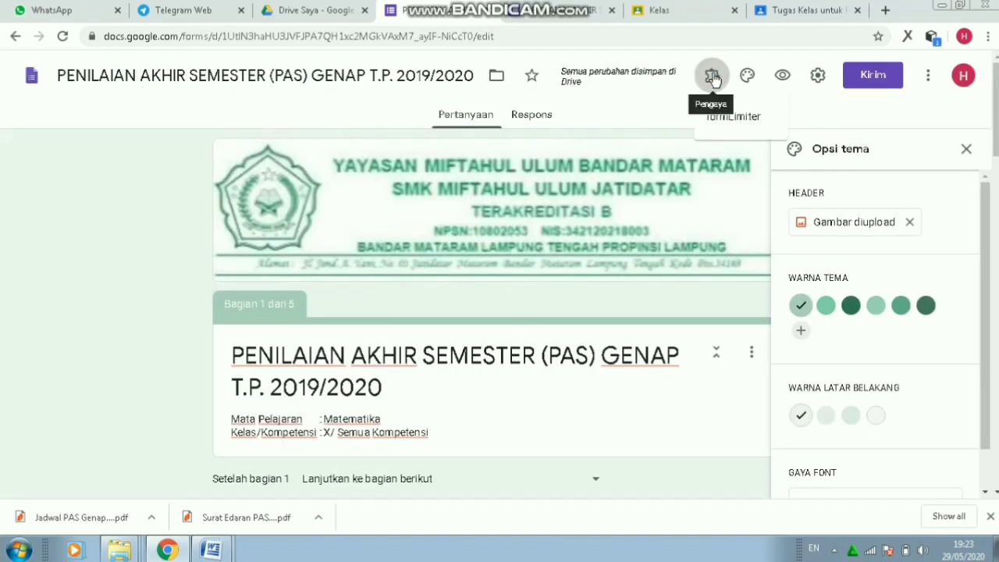
pyautogui.click(727, 119)
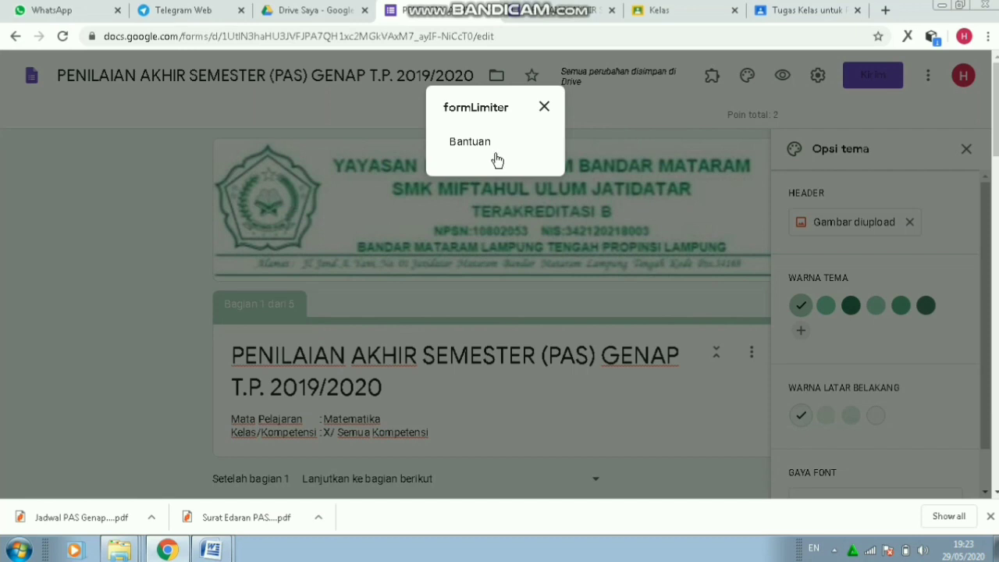
pyautogui.click(474, 147)
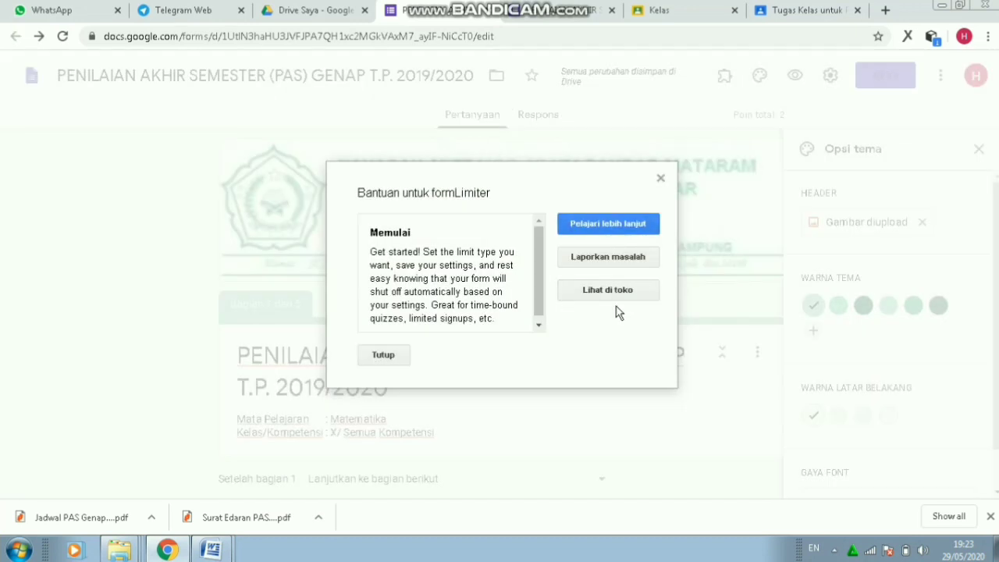
pyautogui.click(598, 228)
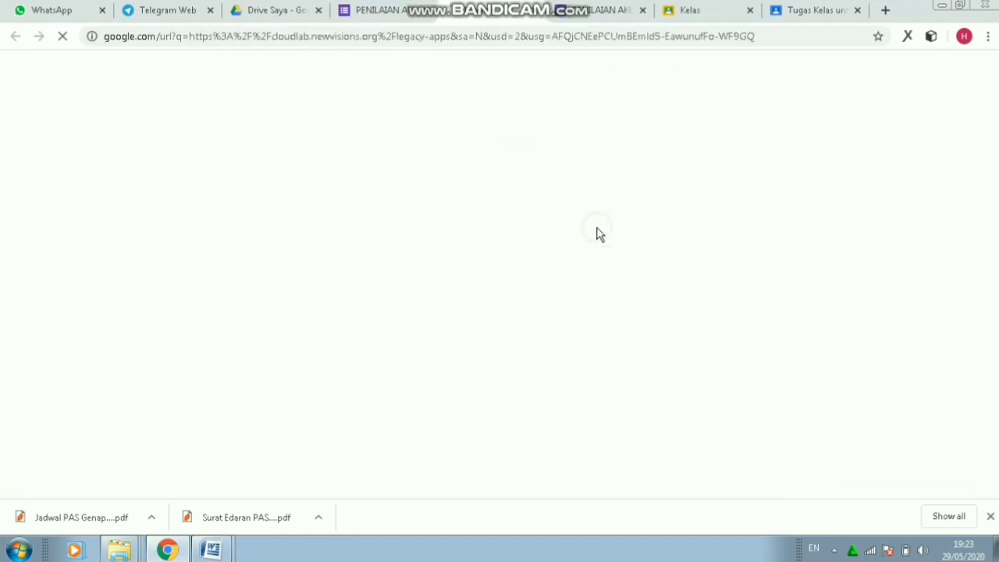
pyautogui.click(536, 10)
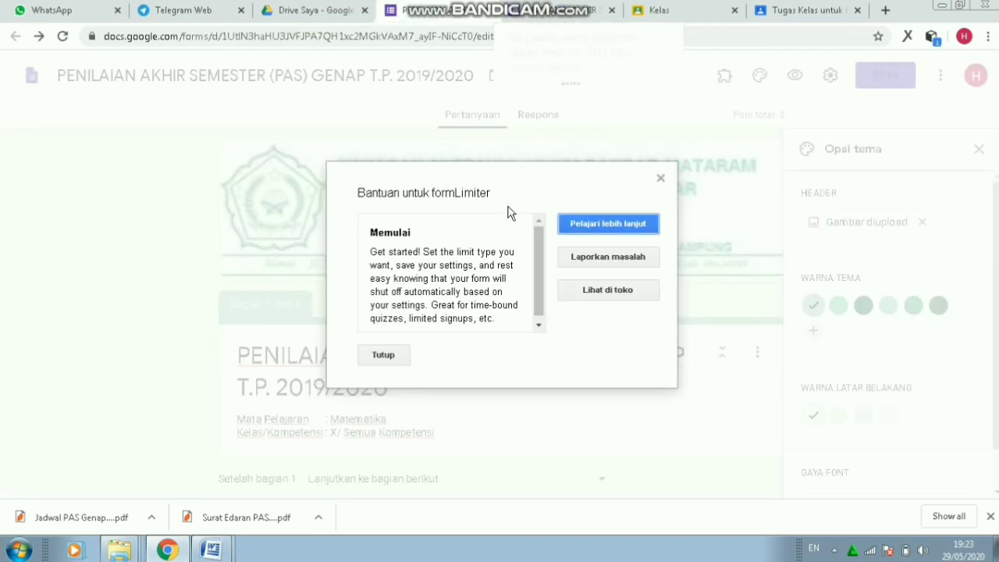
pyautogui.click(385, 355)
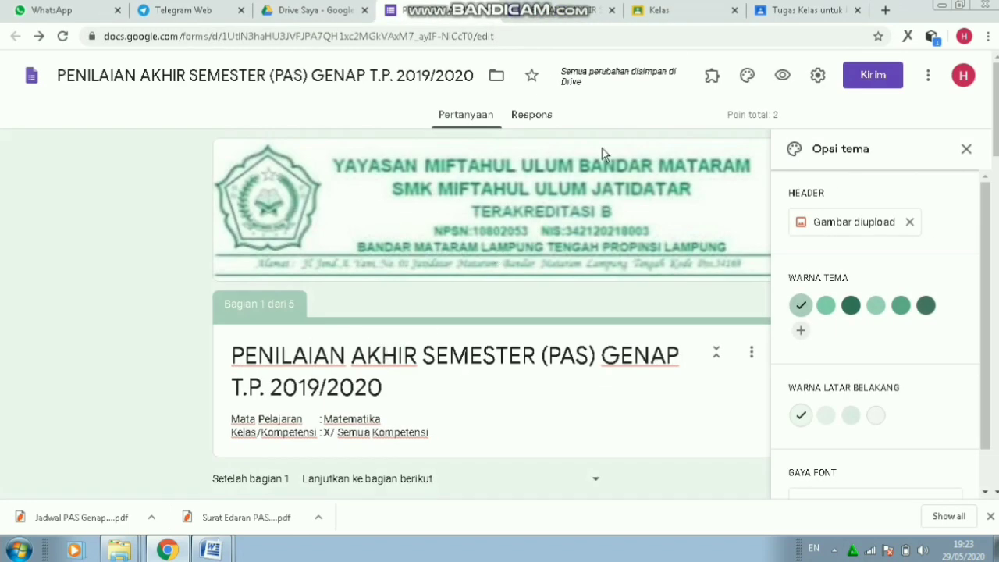
# - Reopen the formLimiter help and view the add-on in the store
pyautogui.click(715, 78)
pyautogui.click(726, 121)
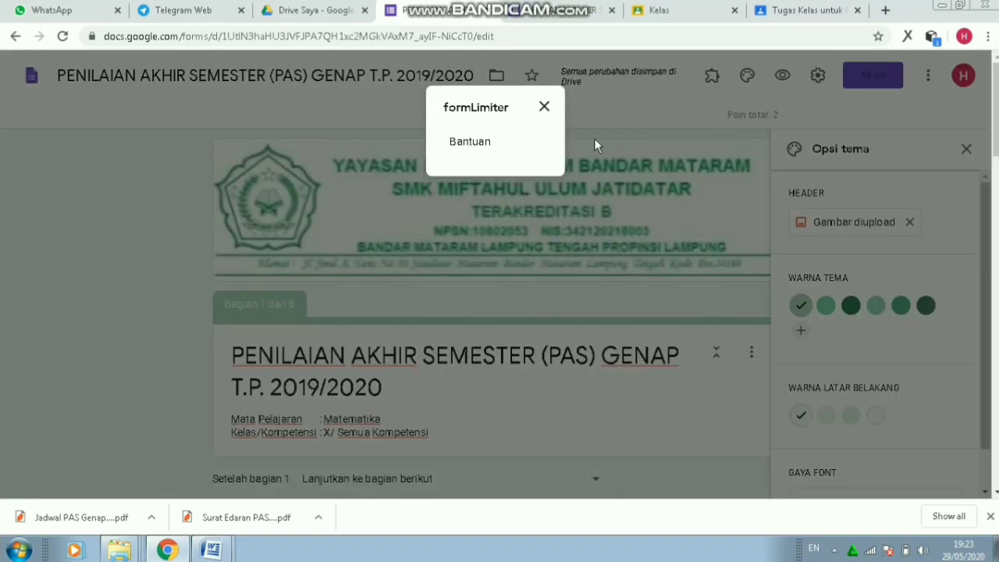
pyautogui.click(471, 144)
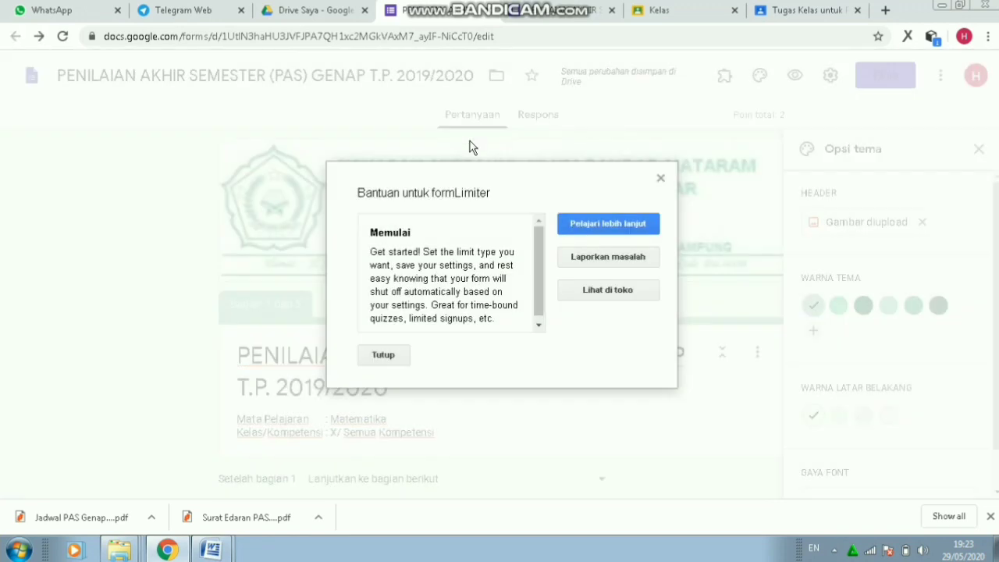
pyautogui.click(636, 293)
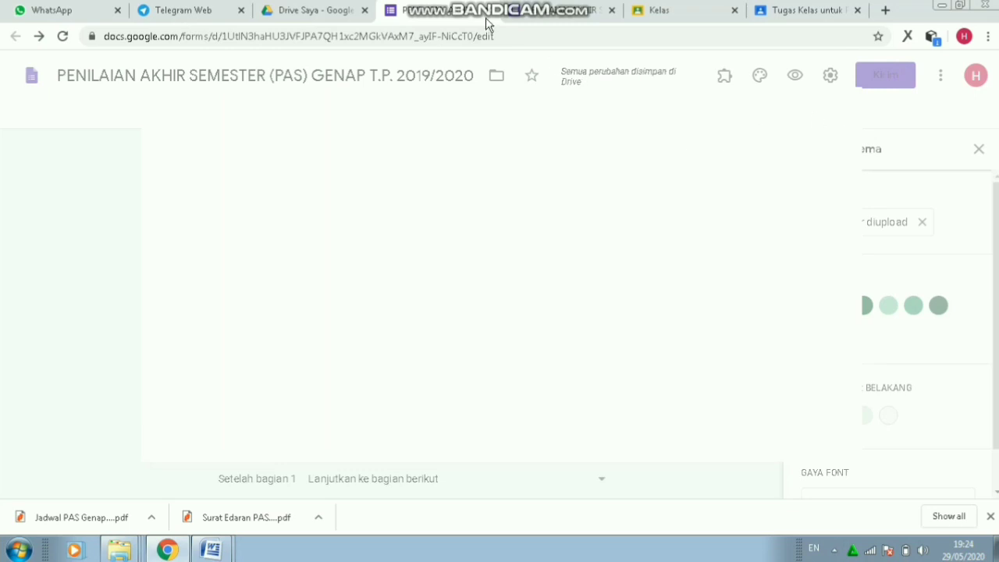
# - Reload the form editor and bring up the Kirim formulir send dialog
pyautogui.press('F5')
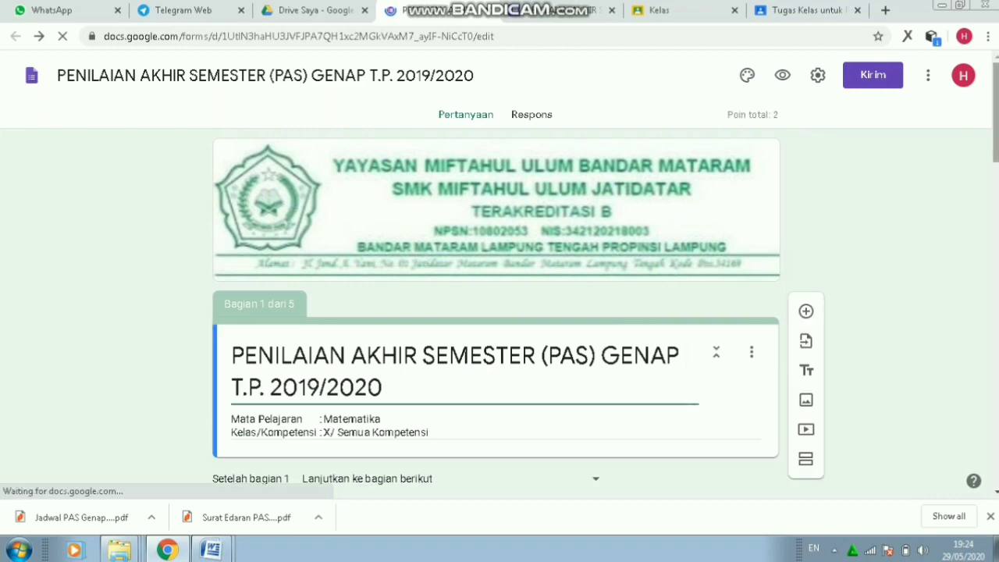
pyautogui.moveTo(996, 149)
pyautogui.mouseDown()
pyautogui.moveTo(995, 472)
pyautogui.moveTo(998, 133)
pyautogui.mouseUp()
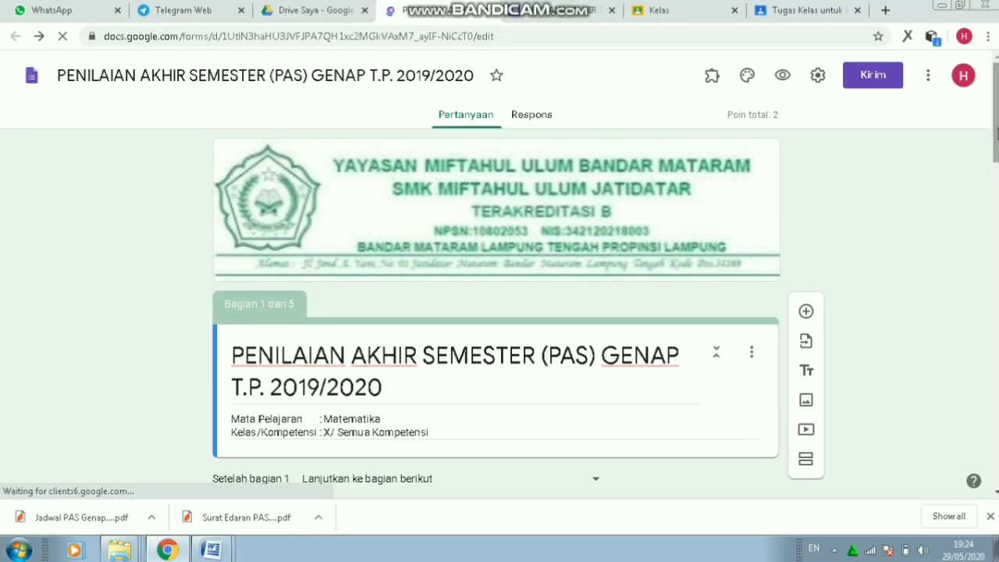
pyautogui.click(873, 78)
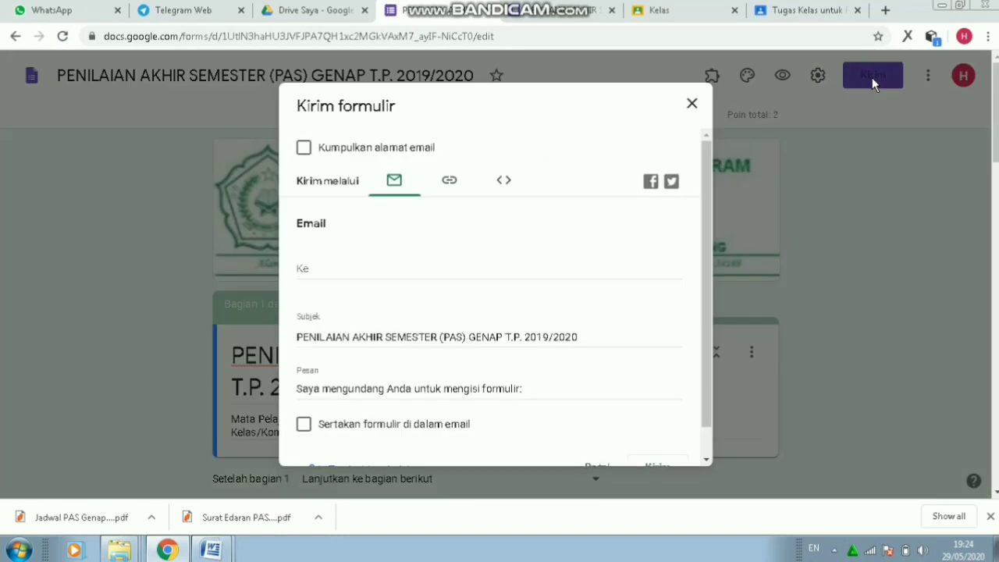
# - Copy the form's link shortened with Perpendek URL, then go to Telegram Web
pyautogui.click(454, 188)
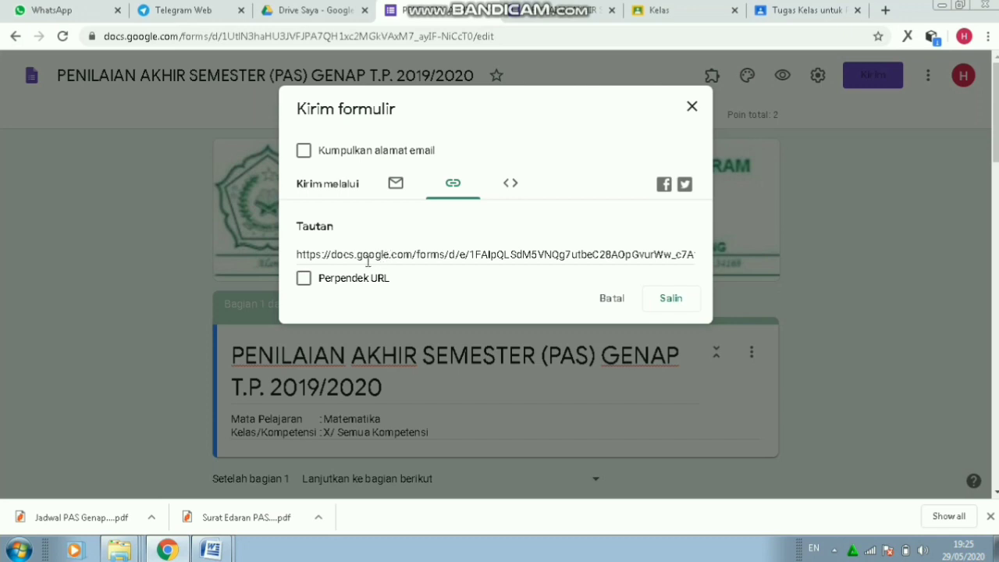
pyautogui.click(304, 282)
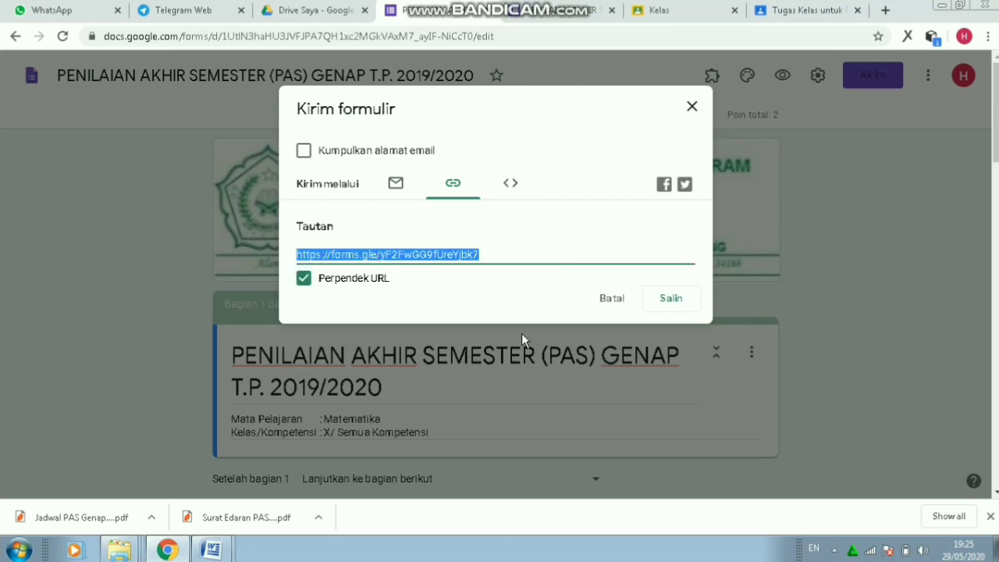
pyautogui.click(663, 297)
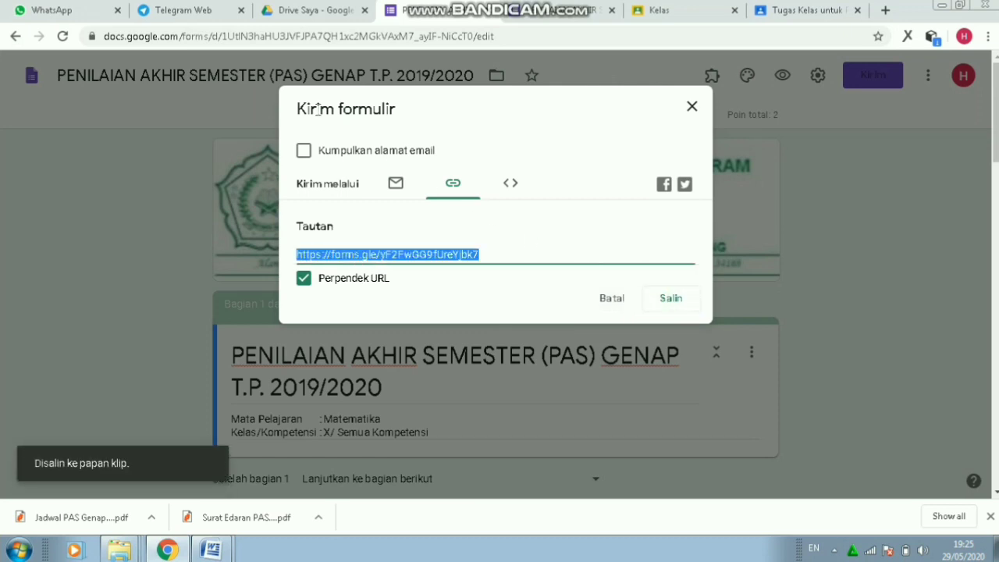
pyautogui.click(166, 11)
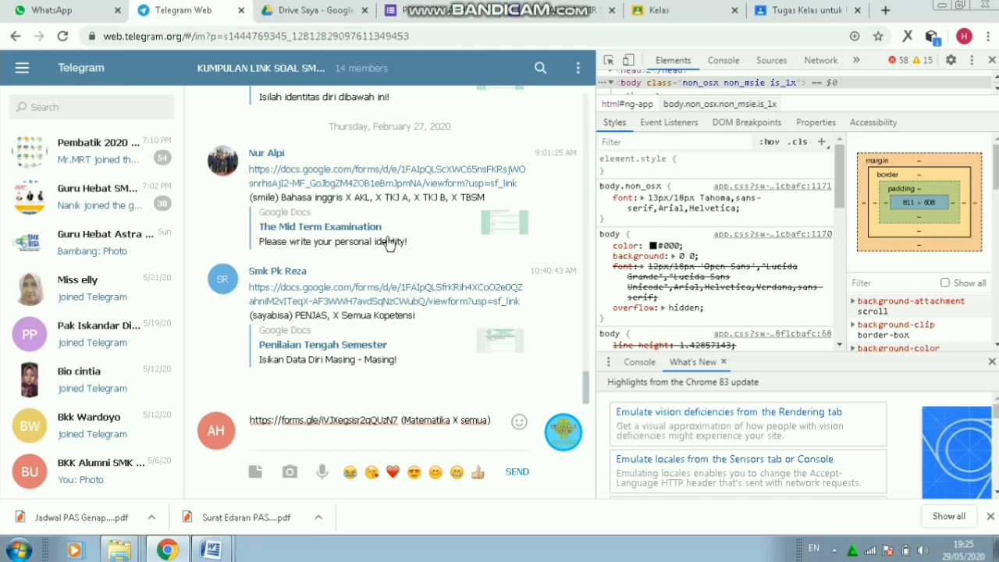
# - Close the developer tools and delete the old draft in the group chat's message box
pyautogui.click(992, 62)
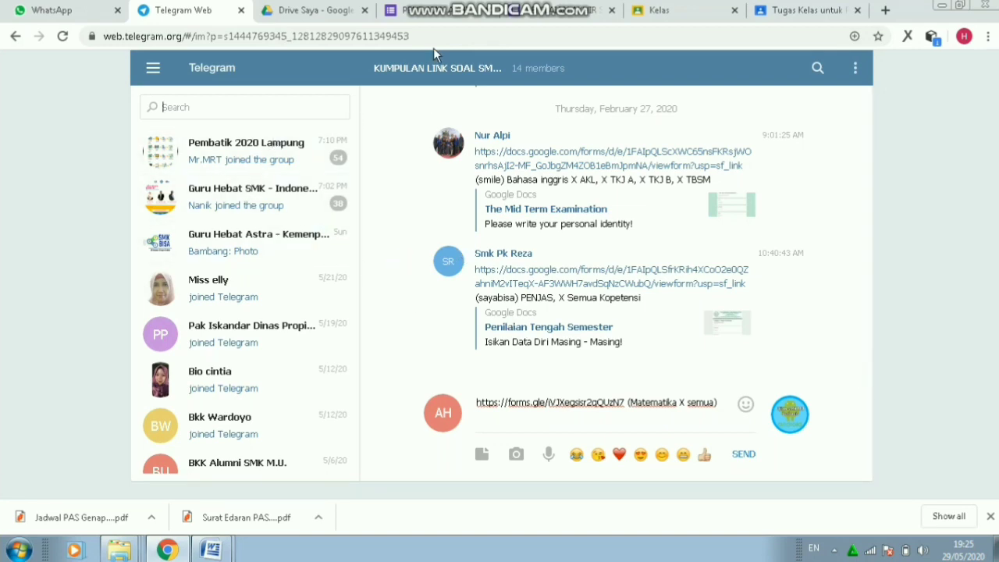
pyautogui.hotkey('ctrl', 'shift', 'i')
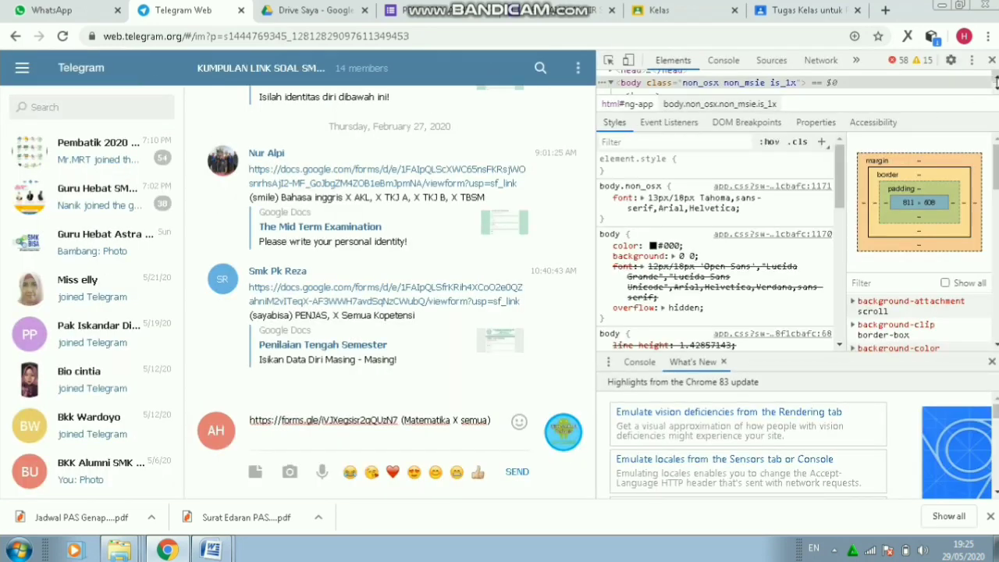
pyautogui.click(992, 61)
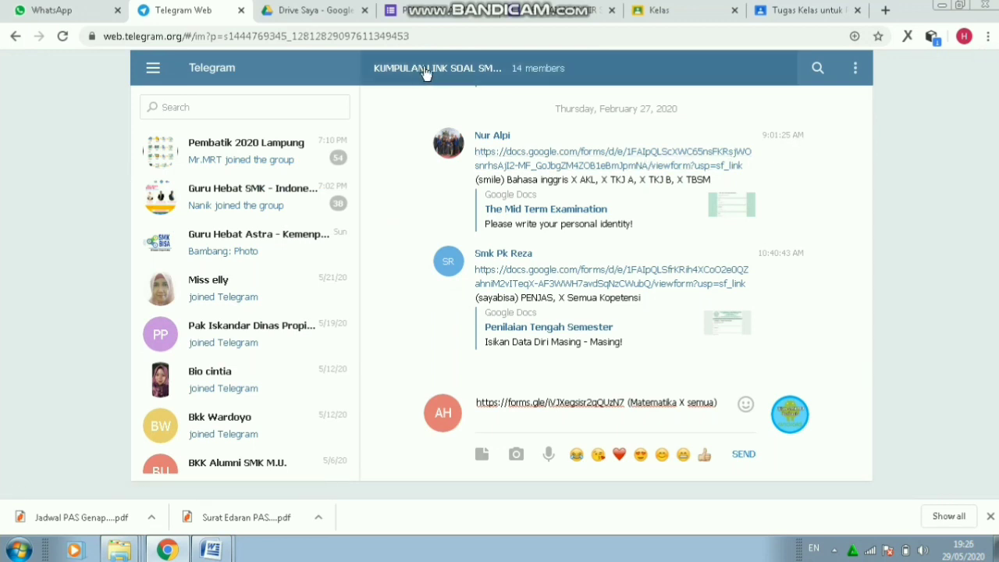
pyautogui.moveTo(730, 401); pyautogui.dragTo(446, 424)
pyautogui.press('BackSpace')
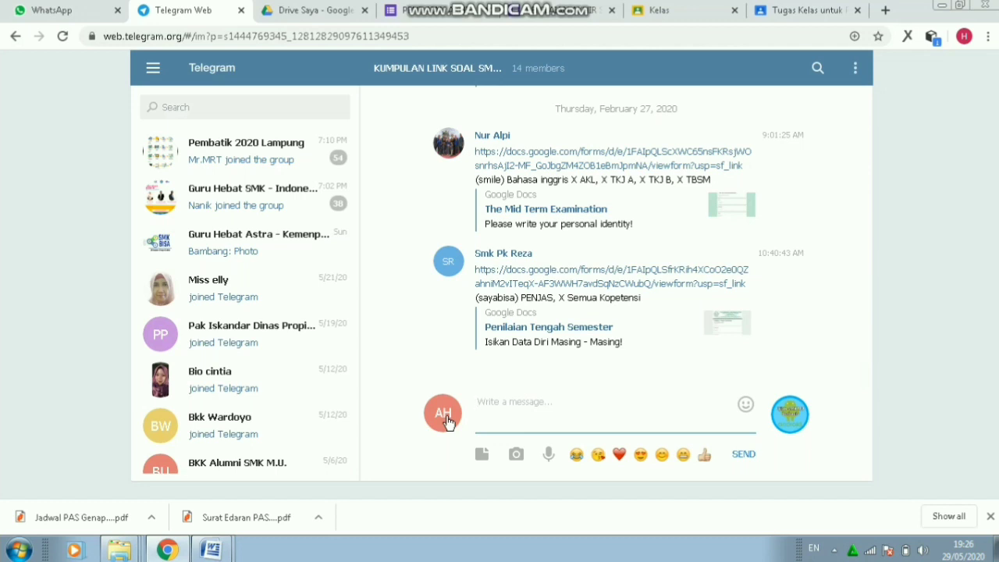
# - Paste the shortened form link followed by 'matematika x semua (kunci)' into the message
pyautogui.write('https://forms.gle/yF2FwGG9fUreYjbk7')
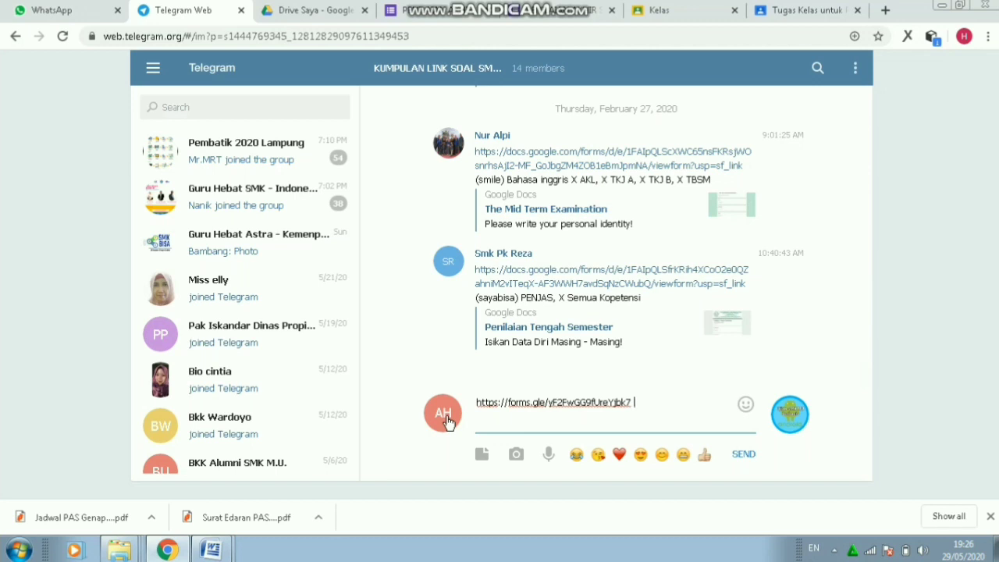
pyautogui.press('BackSpace')
pyautogui.write('matematika x semua (')
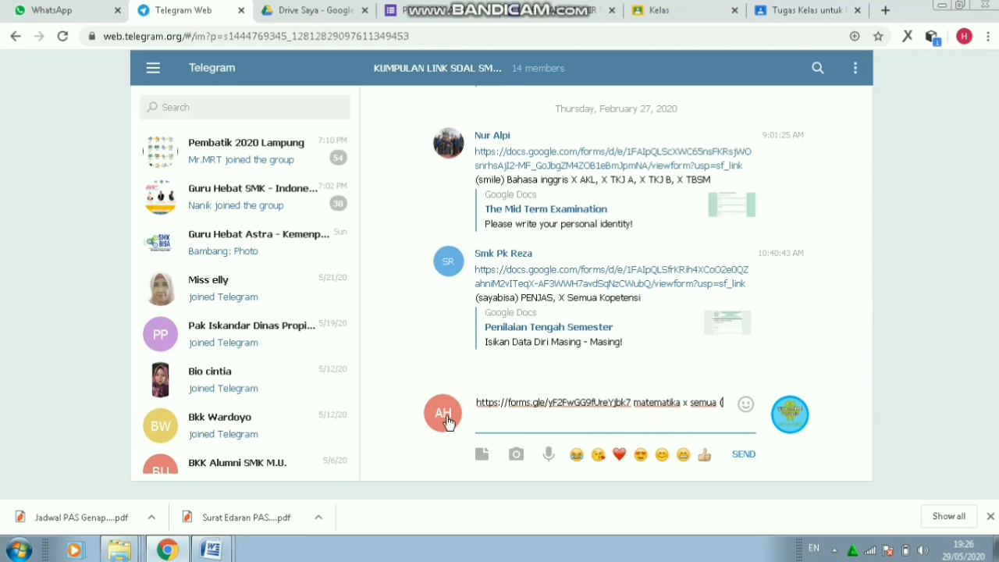
pyautogui.write('kunci)')
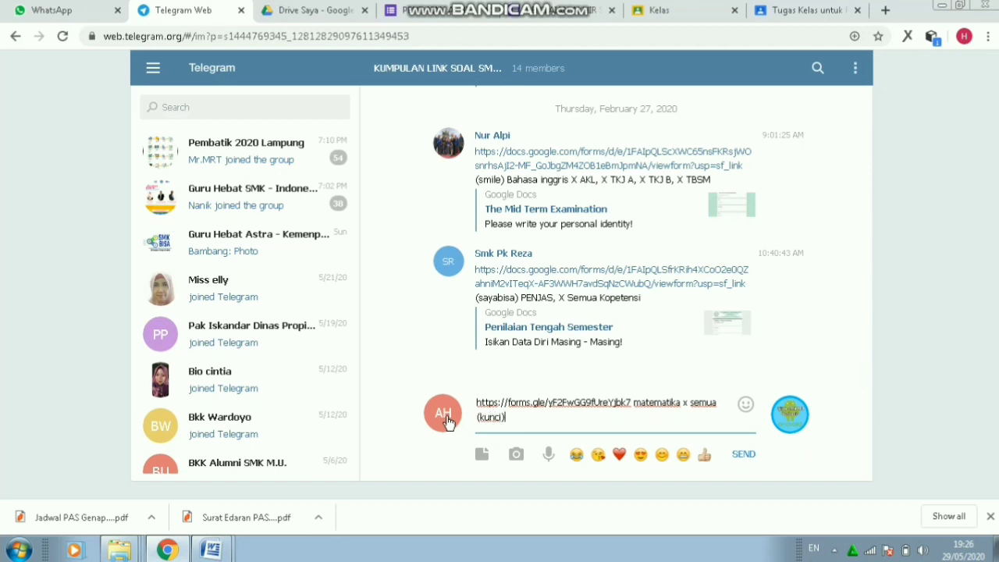